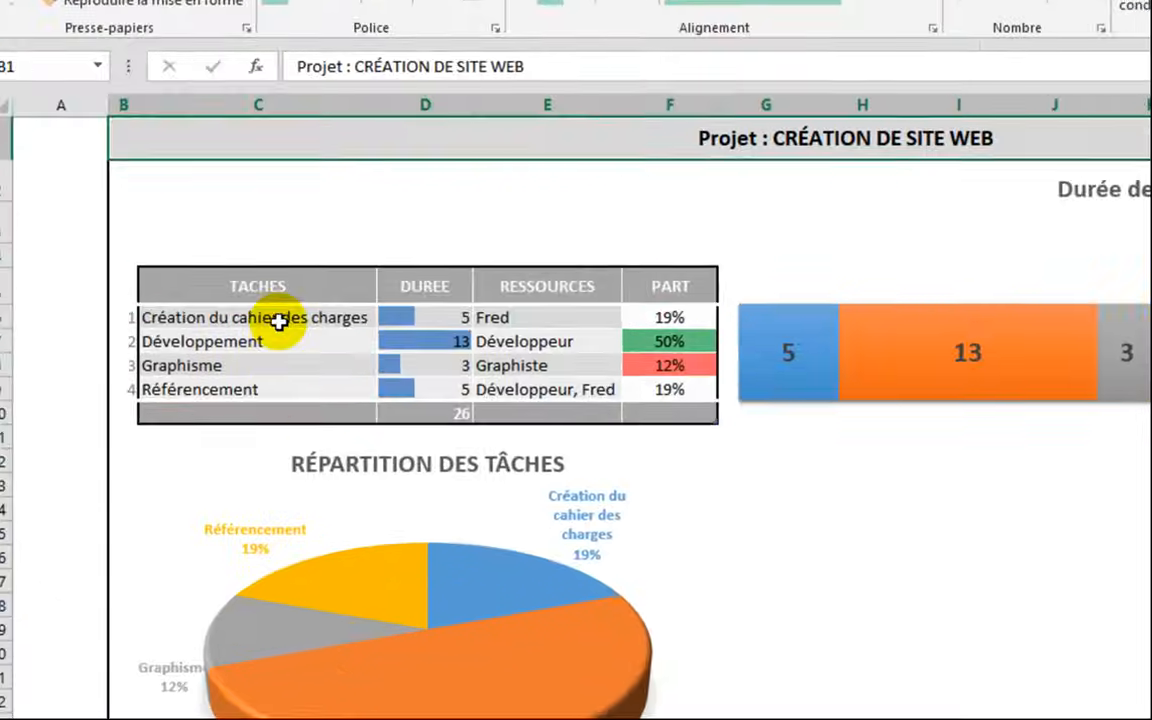
# - Review the tasks, durations and resources in the Excel project table and switch to GanttProject
pyautogui.moveTo(190, 257); pyautogui.dragTo(168, 299)
pyautogui.moveTo(429, 311); pyautogui.dragTo(437, 391)
pyautogui.moveTo(557, 316); pyautogui.dragTo(569, 388)
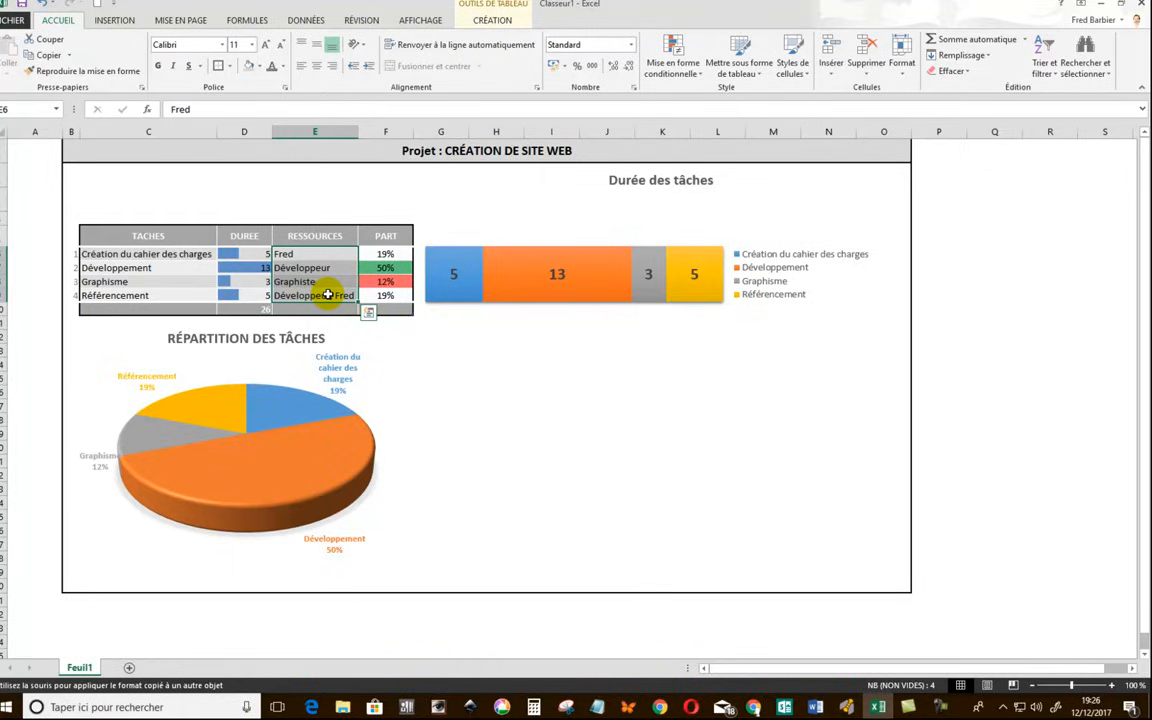
pyautogui.hotkey('alt', 'Tab')
pyautogui.hotkey('alt', 'Tab')
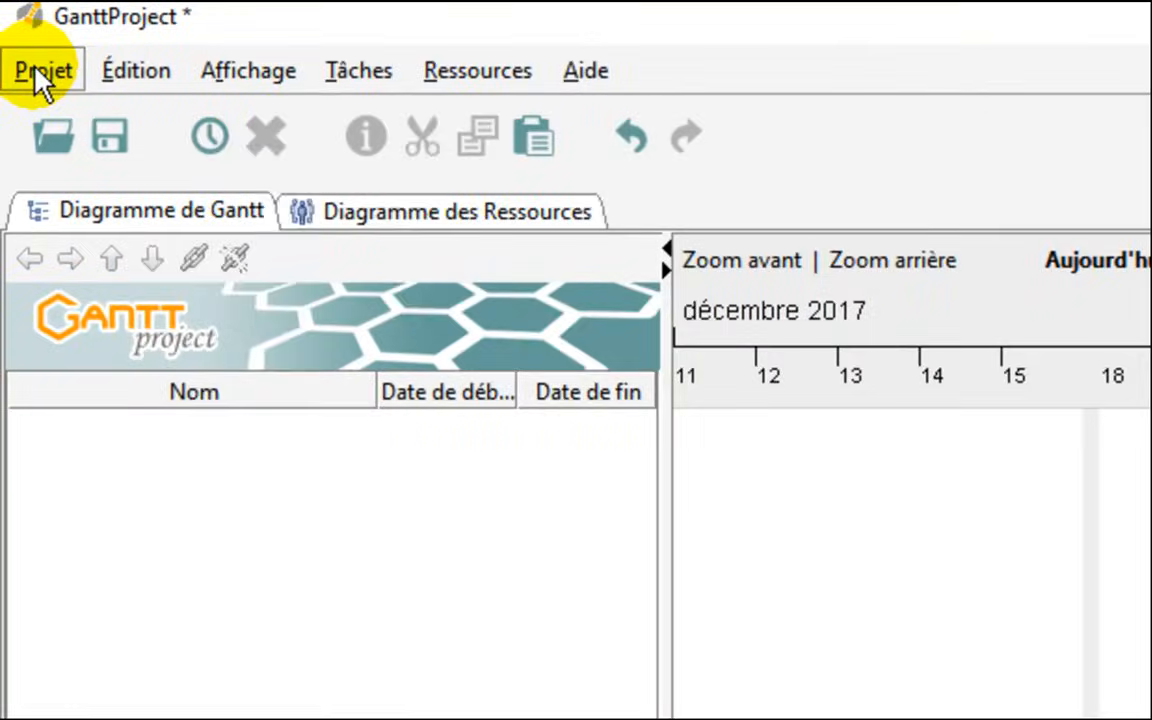
pyautogui.click(38, 70)
pyautogui.click(60, 72)
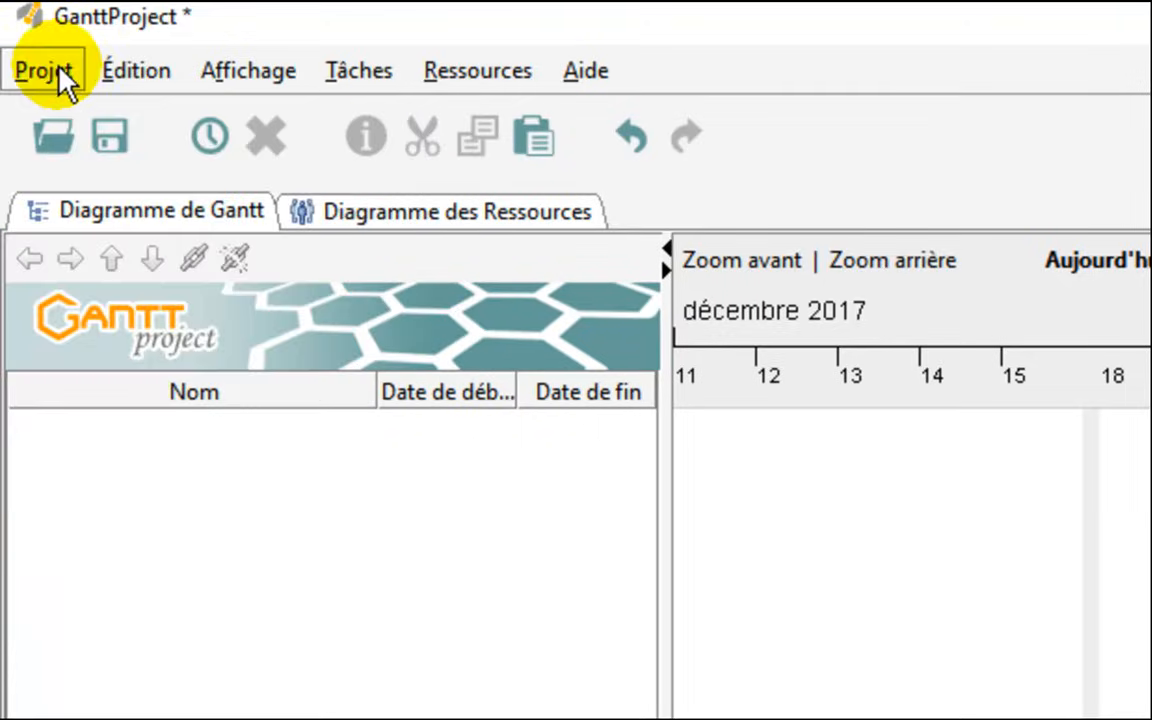
pyautogui.click(358, 70)
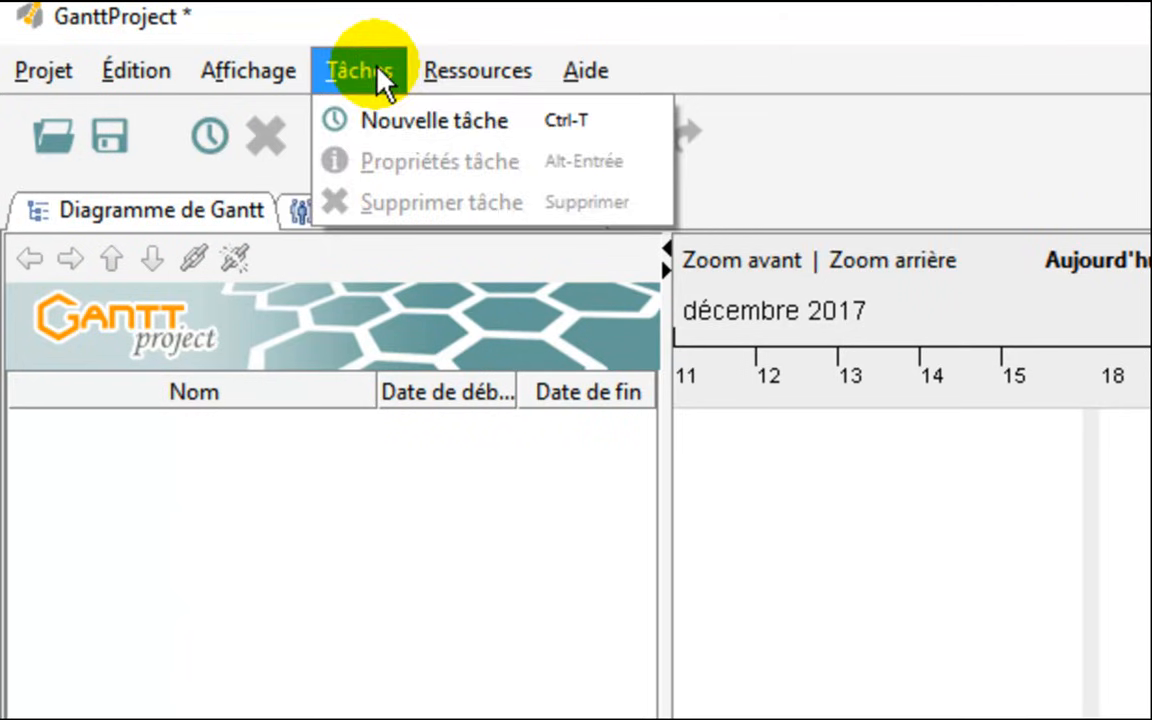
pyautogui.click(378, 70)
pyautogui.click(481, 70)
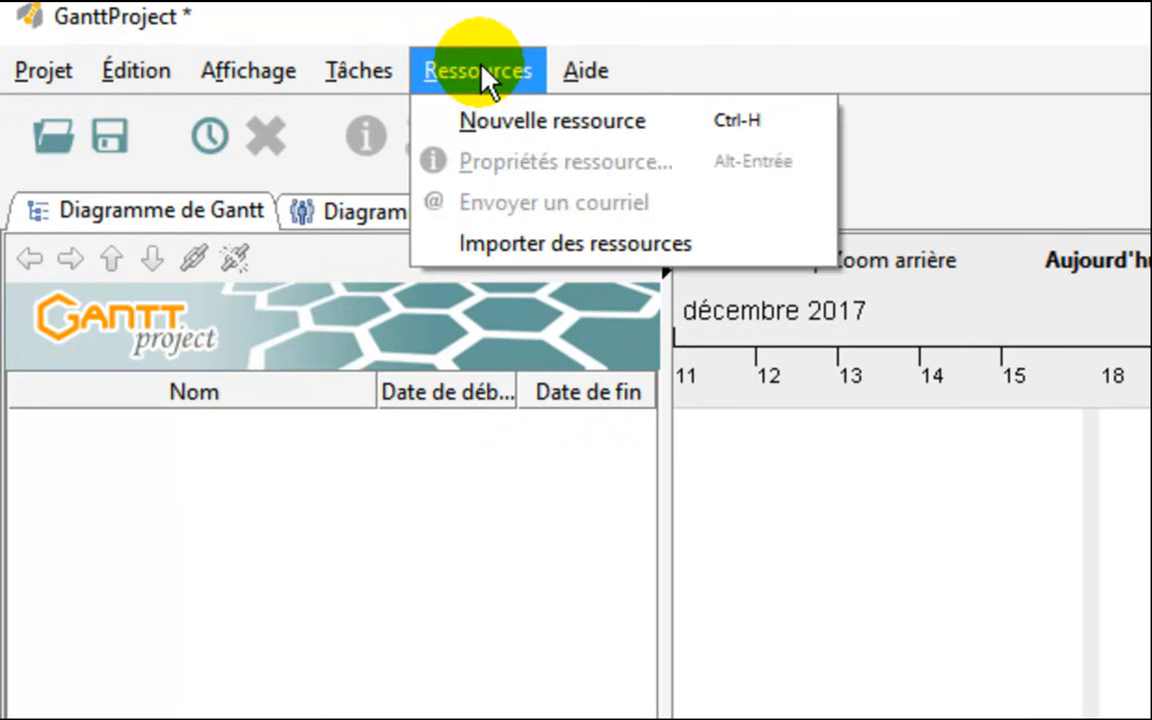
pyautogui.click(481, 72)
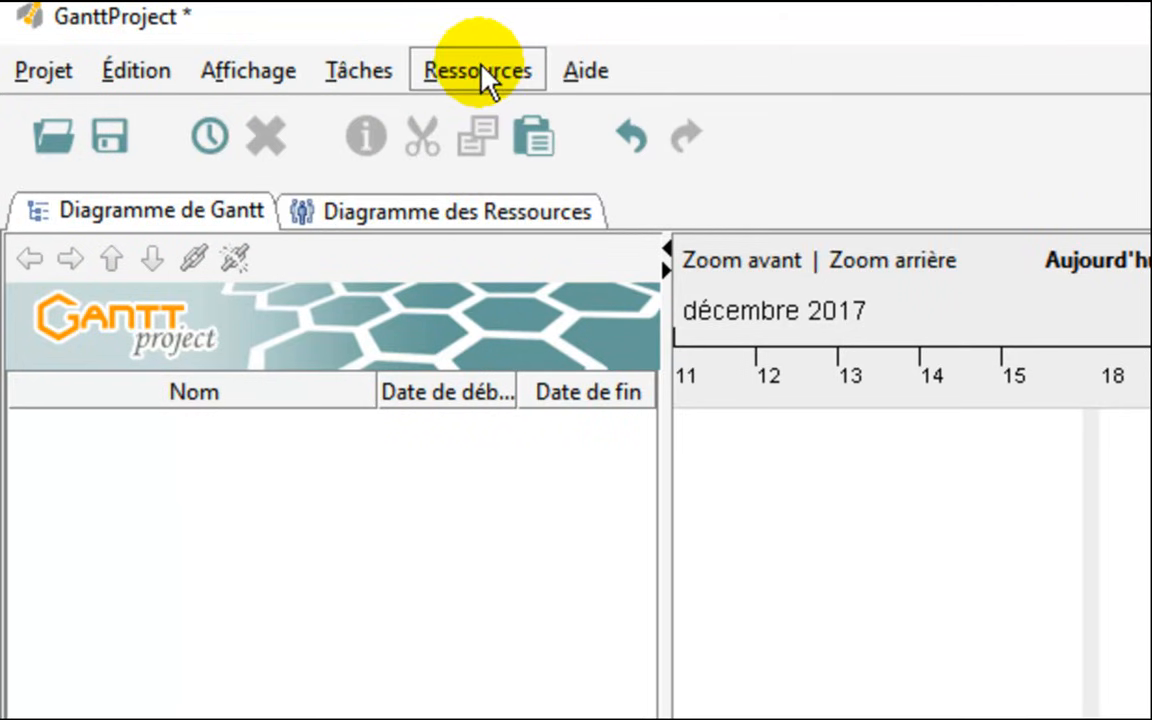
pyautogui.click(139, 70)
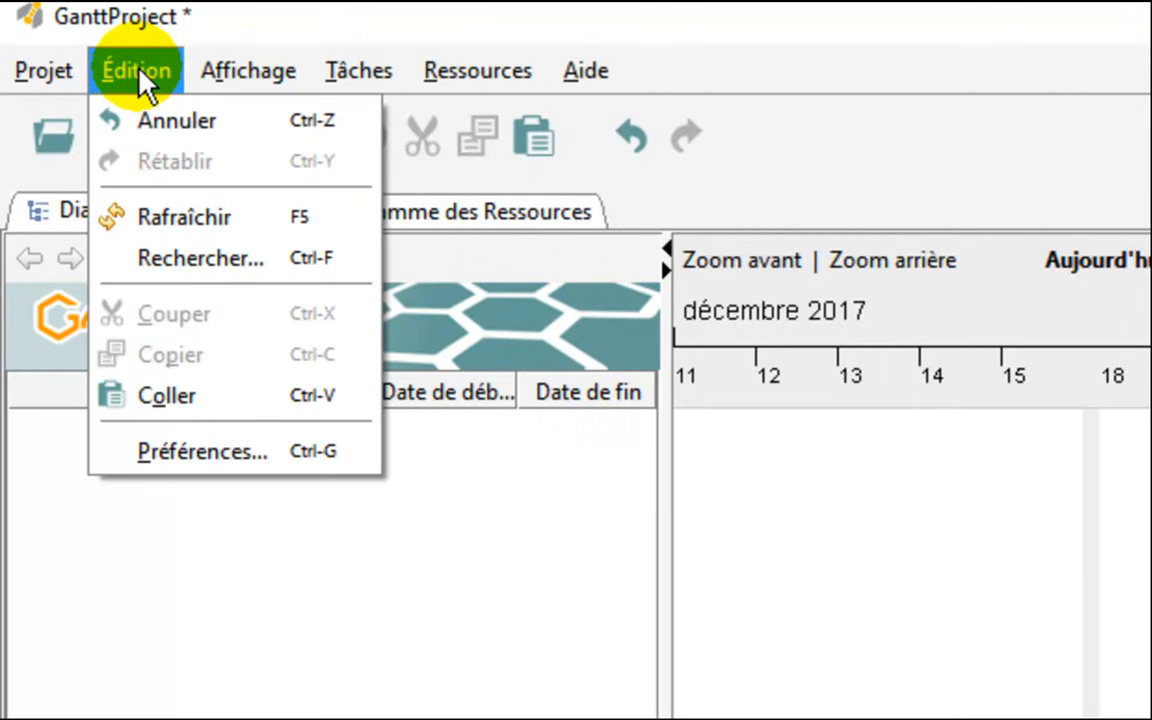
pyautogui.click(140, 74)
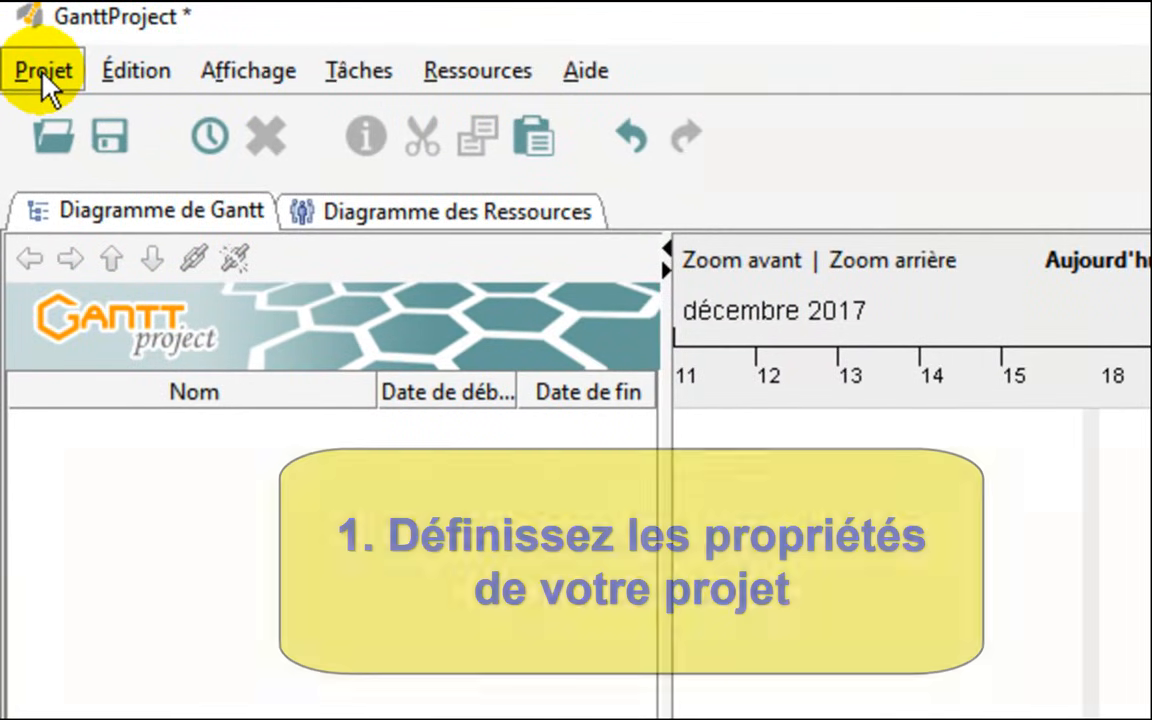
# - In the project settings, name the project "Création de site web" and set the organisation to "Entreprise"
pyautogui.click(42, 72)
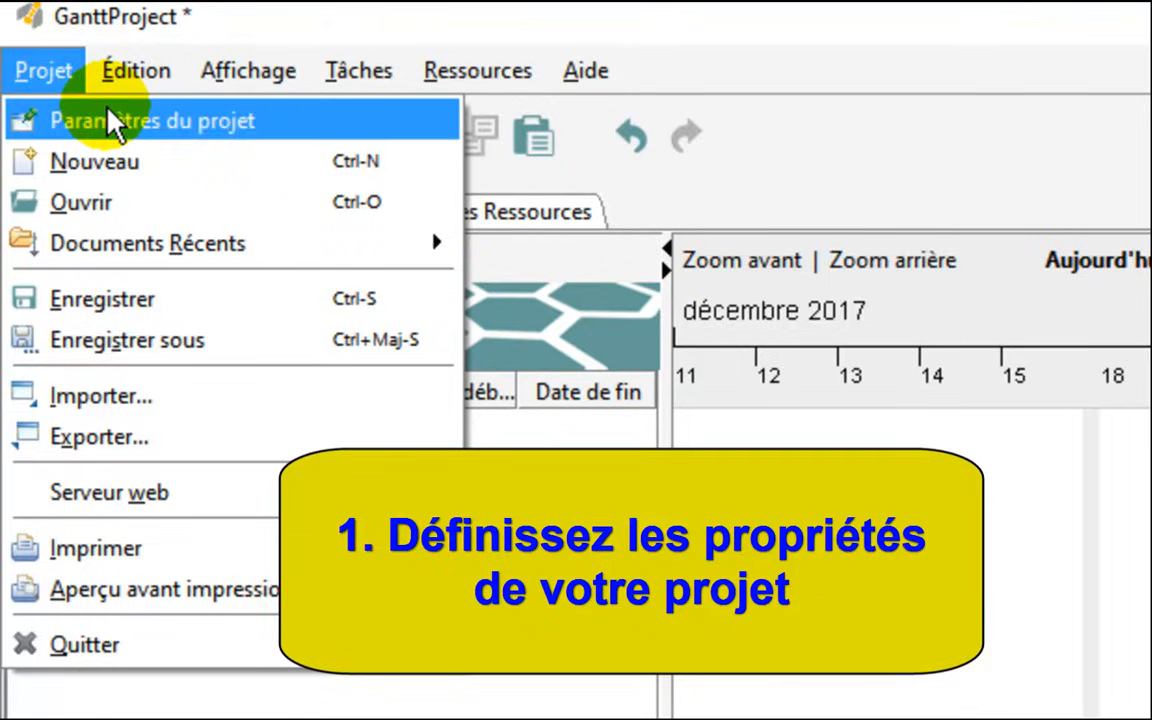
pyautogui.click(110, 121)
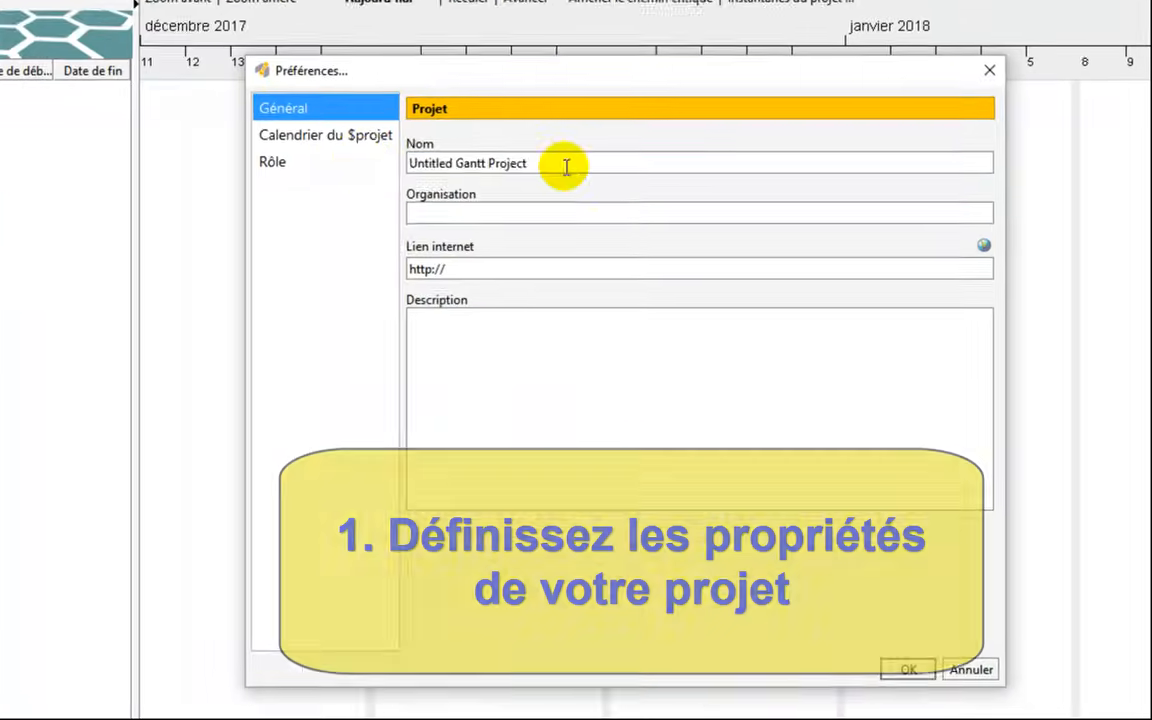
pyautogui.tripleClick(643, 242)
pyautogui.write('Créa')
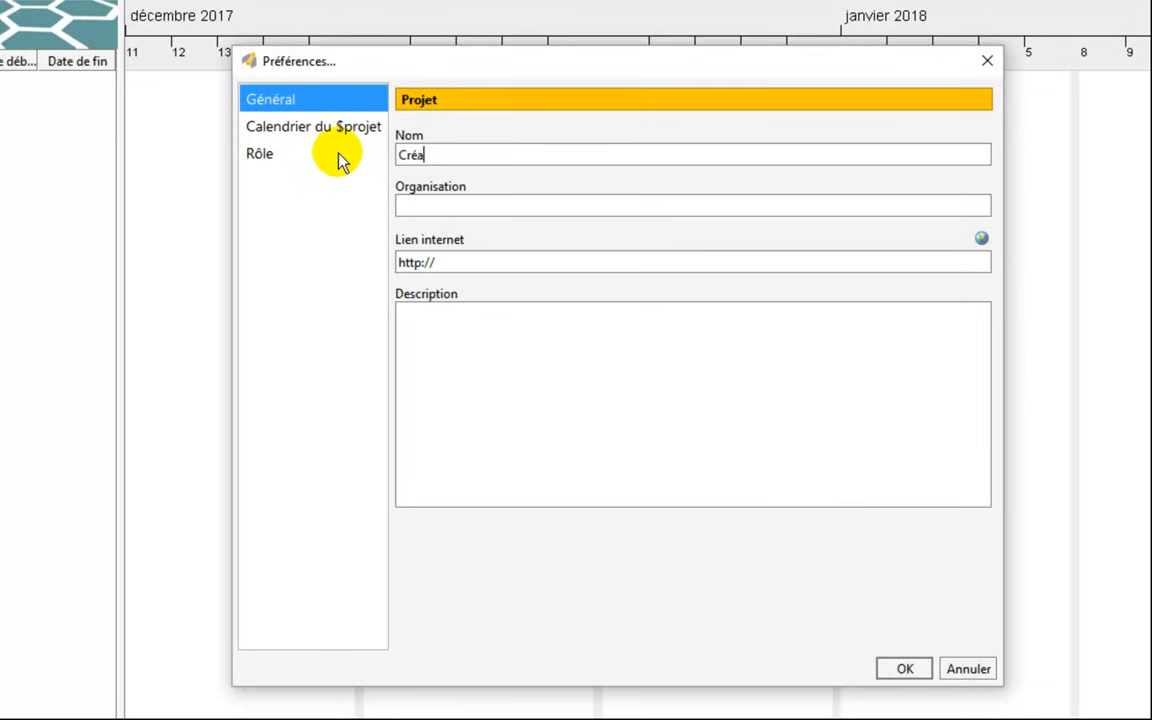
pyautogui.write('tion de site web')
pyautogui.click(452, 207)
pyautogui.write('Entreprise')
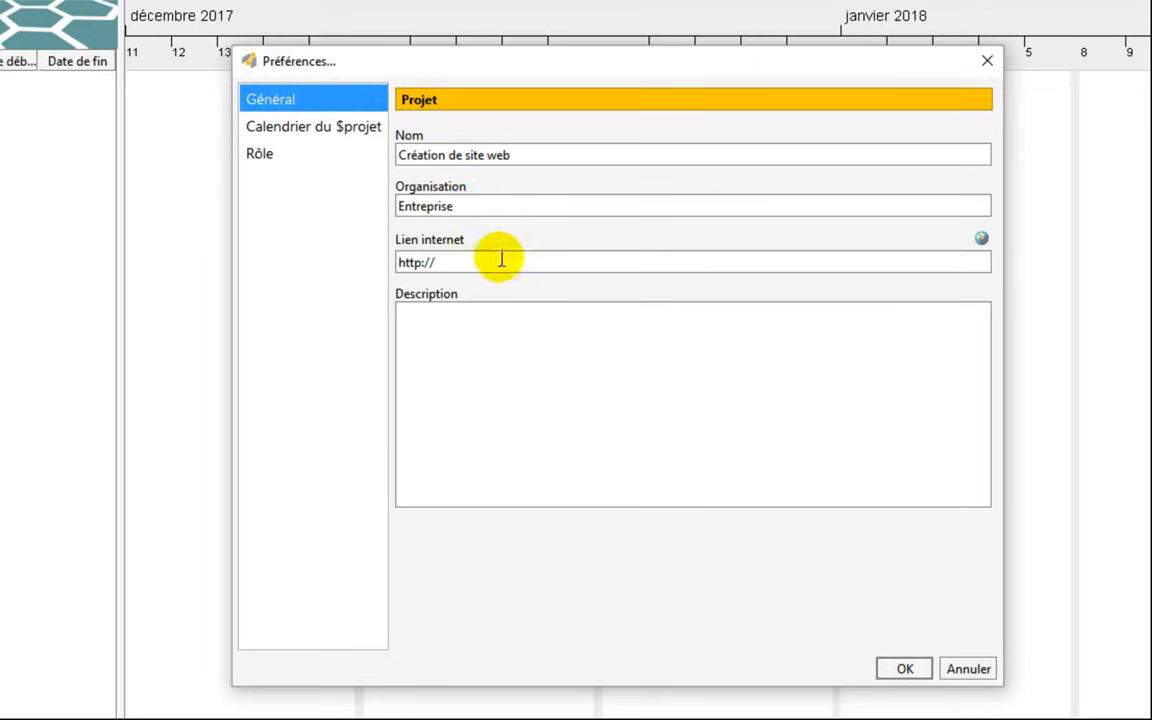
pyautogui.moveTo(496, 260); pyautogui.dragTo(311, 255)
pyautogui.click(486, 314)
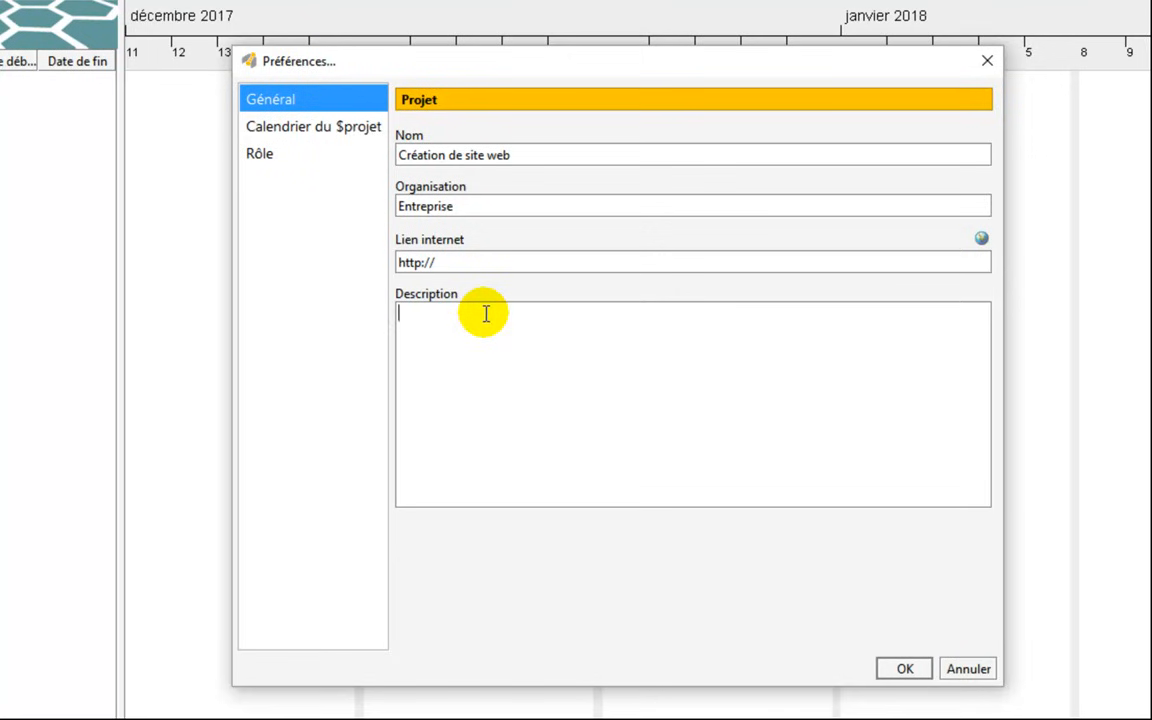
# - In the project calendar, keep Saturday and Sunday as weekend days and choose the France National Holidays 2008-2016 holiday calendar
pyautogui.click(289, 130)
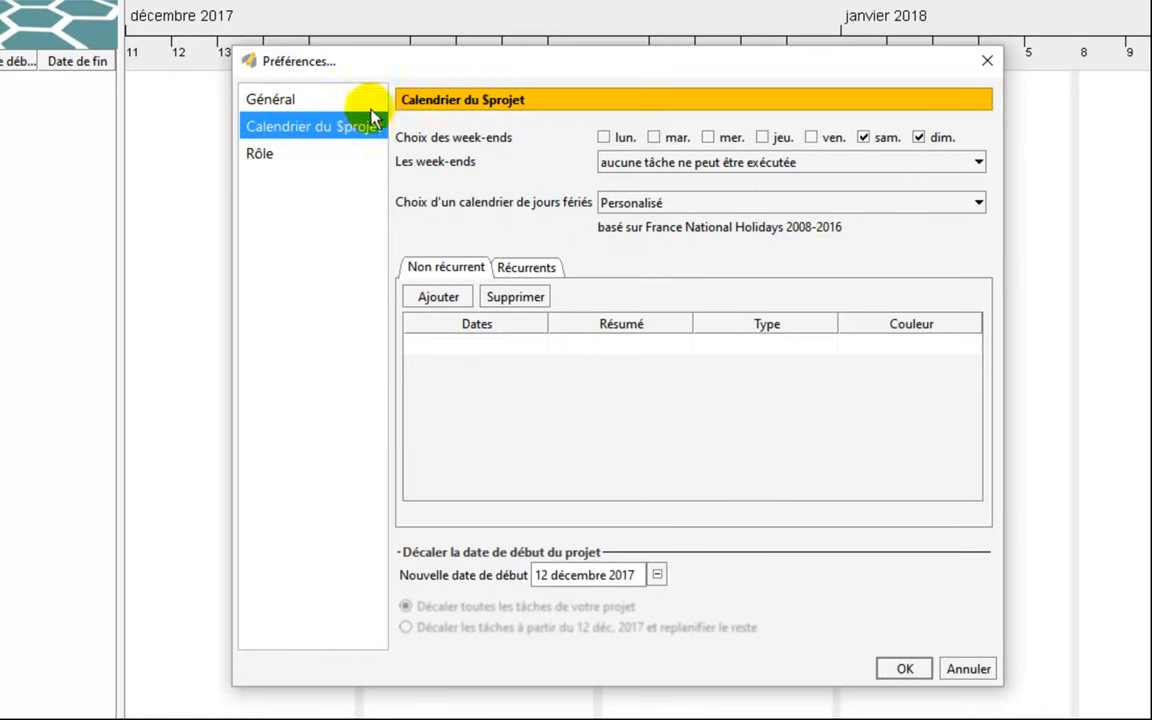
pyautogui.click(863, 139)
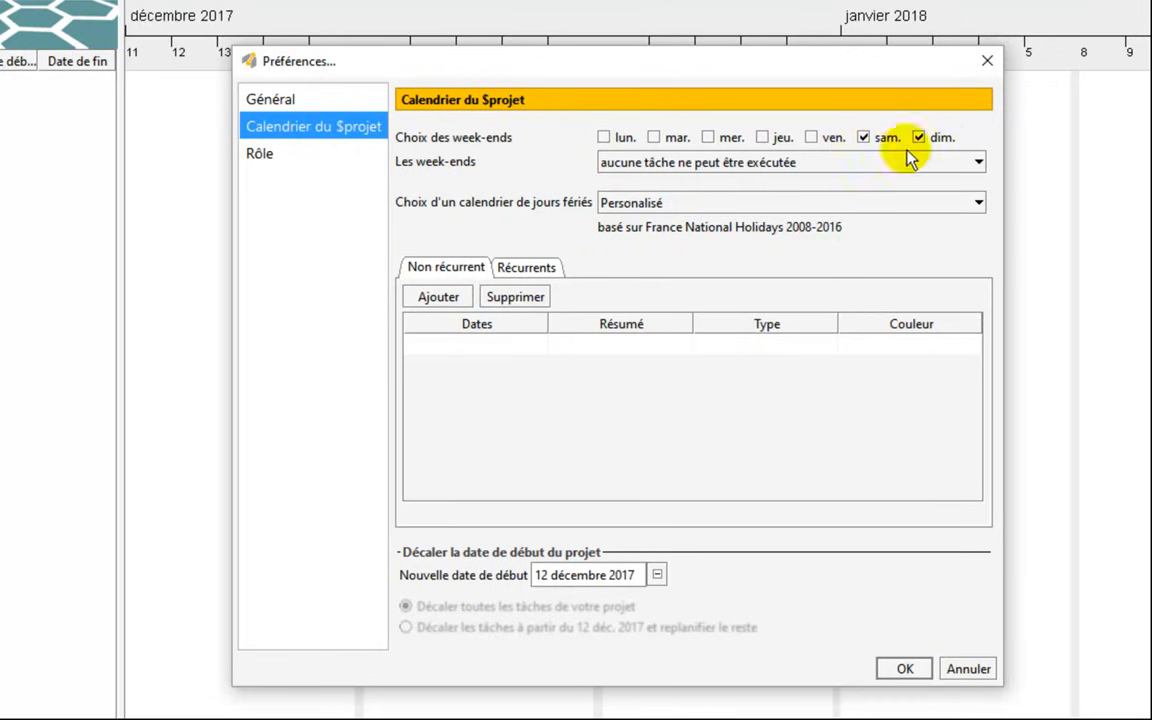
pyautogui.click(919, 139)
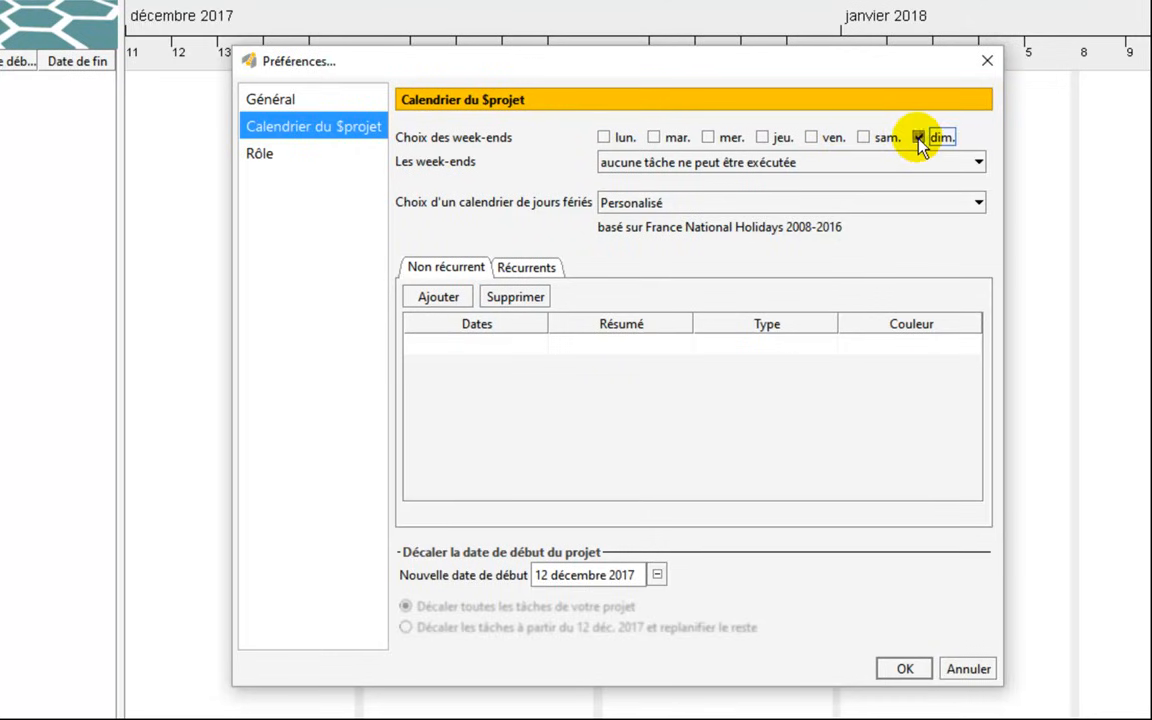
pyautogui.click(864, 139)
pyautogui.click(663, 204)
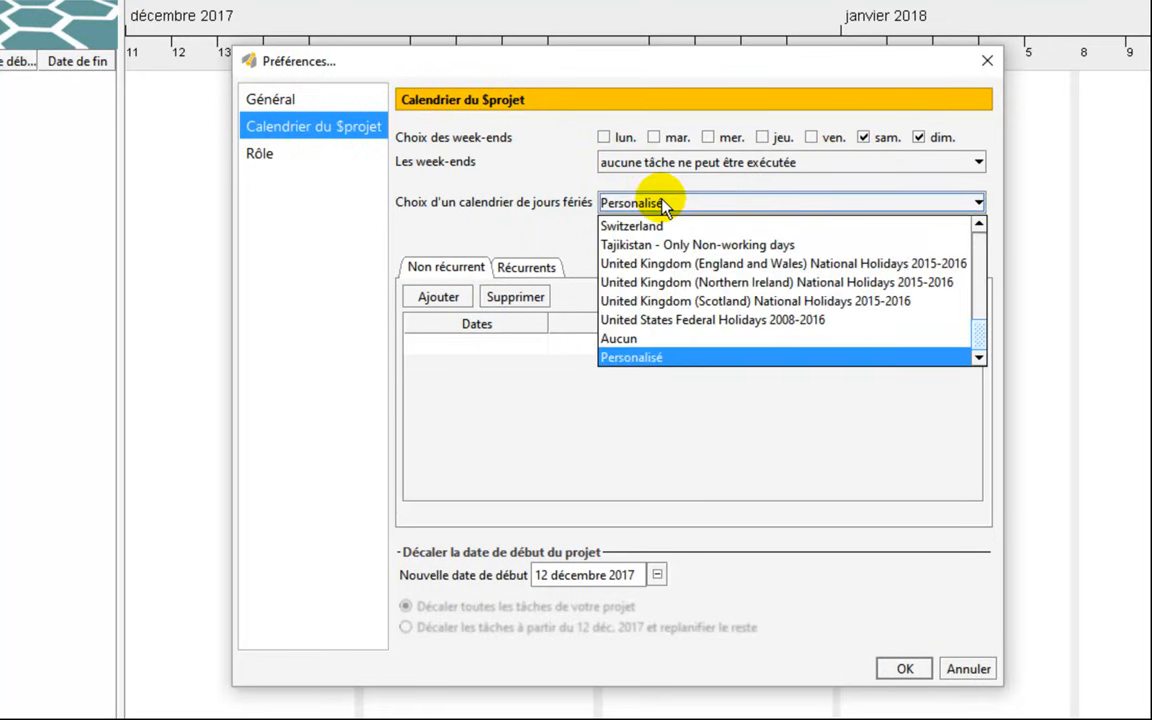
pyautogui.moveTo(977, 334); pyautogui.dragTo(975, 243)
pyautogui.scroll(-2, 861, 301)
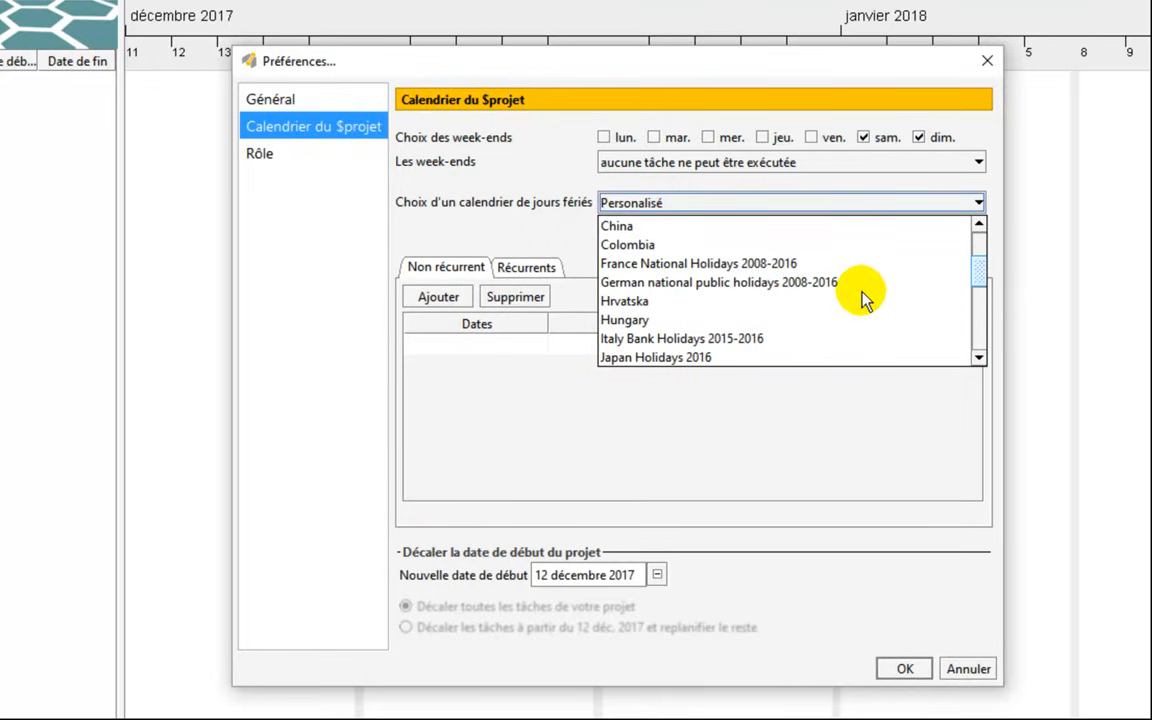
pyautogui.click(673, 264)
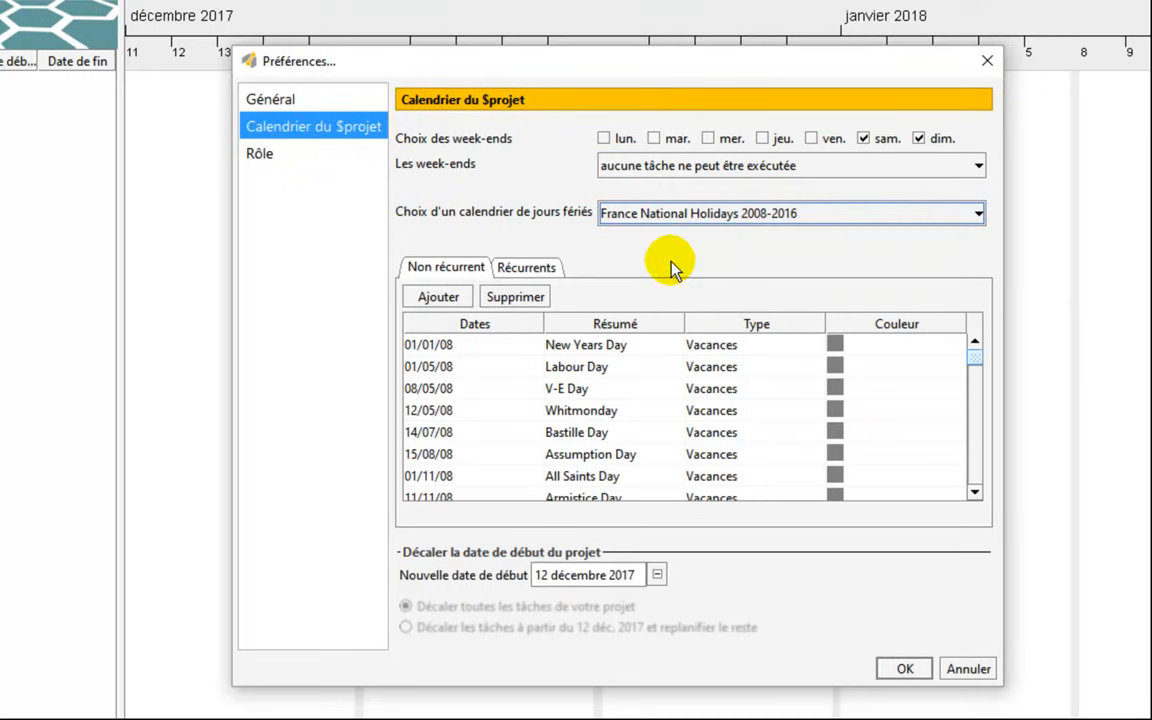
pyautogui.moveTo(975, 362)
pyautogui.mouseDown()
pyautogui.moveTo(977, 463)
pyautogui.moveTo(975, 356)
pyautogui.mouseUp()
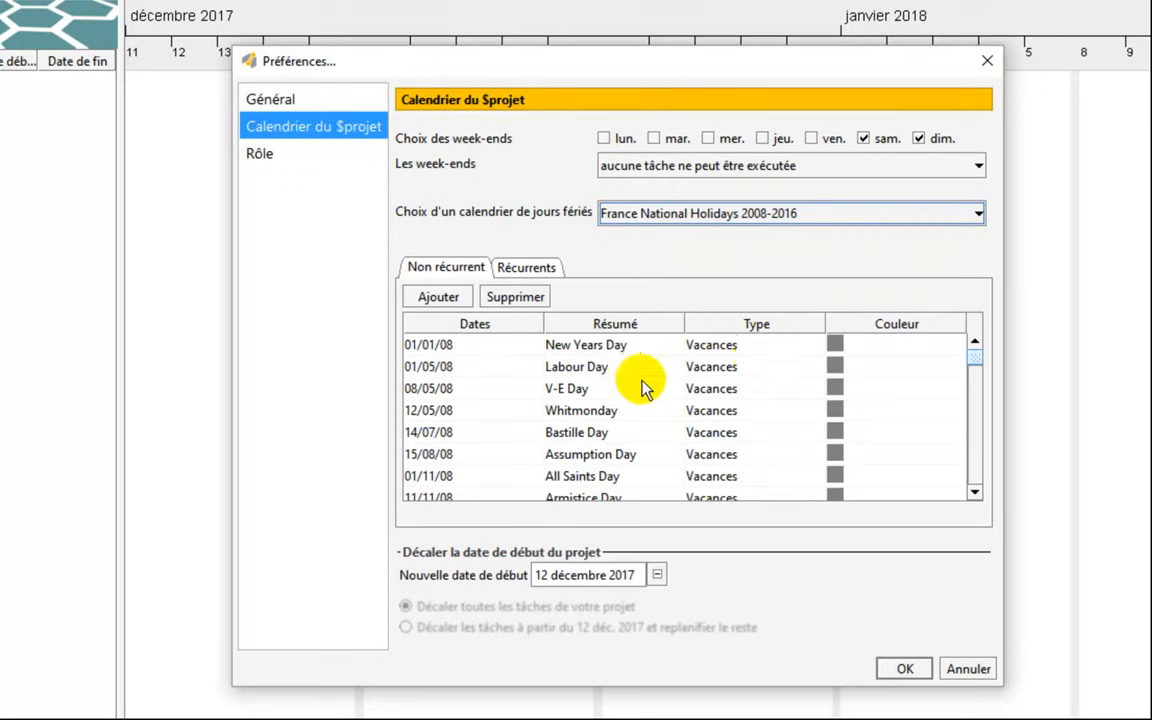
pyautogui.click(638, 580)
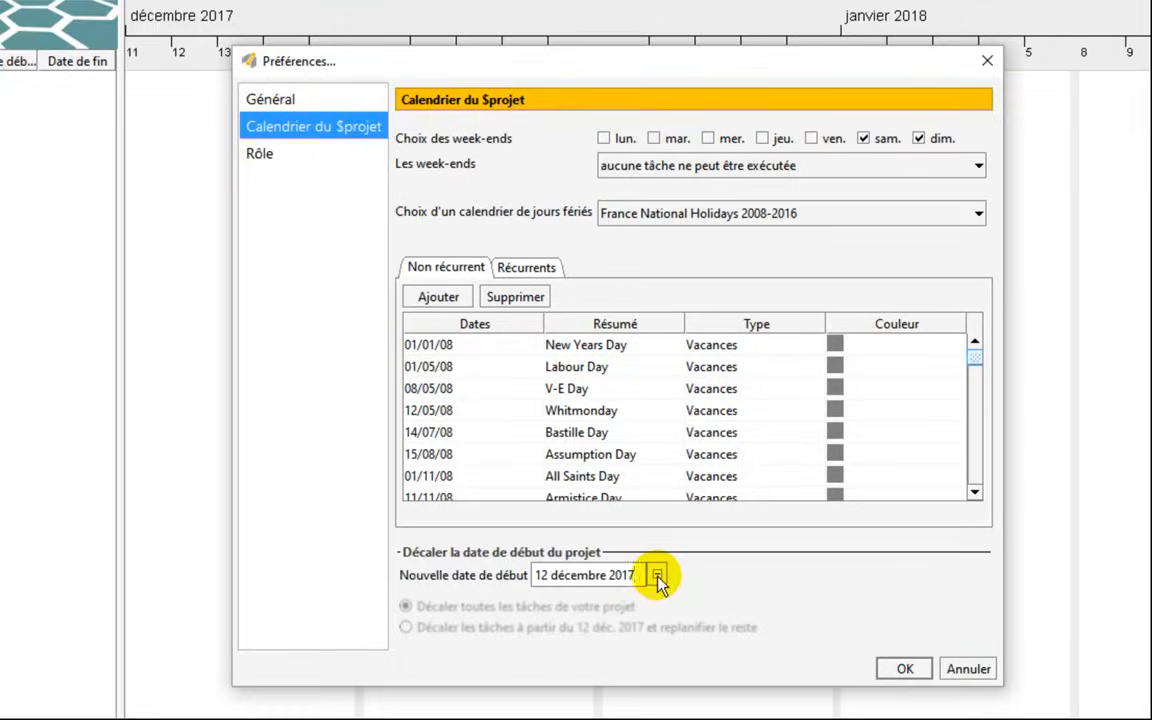
# - Add the roles "Développeur" and "Graphiste" to the project and accept the project settings
pyautogui.click(281, 157)
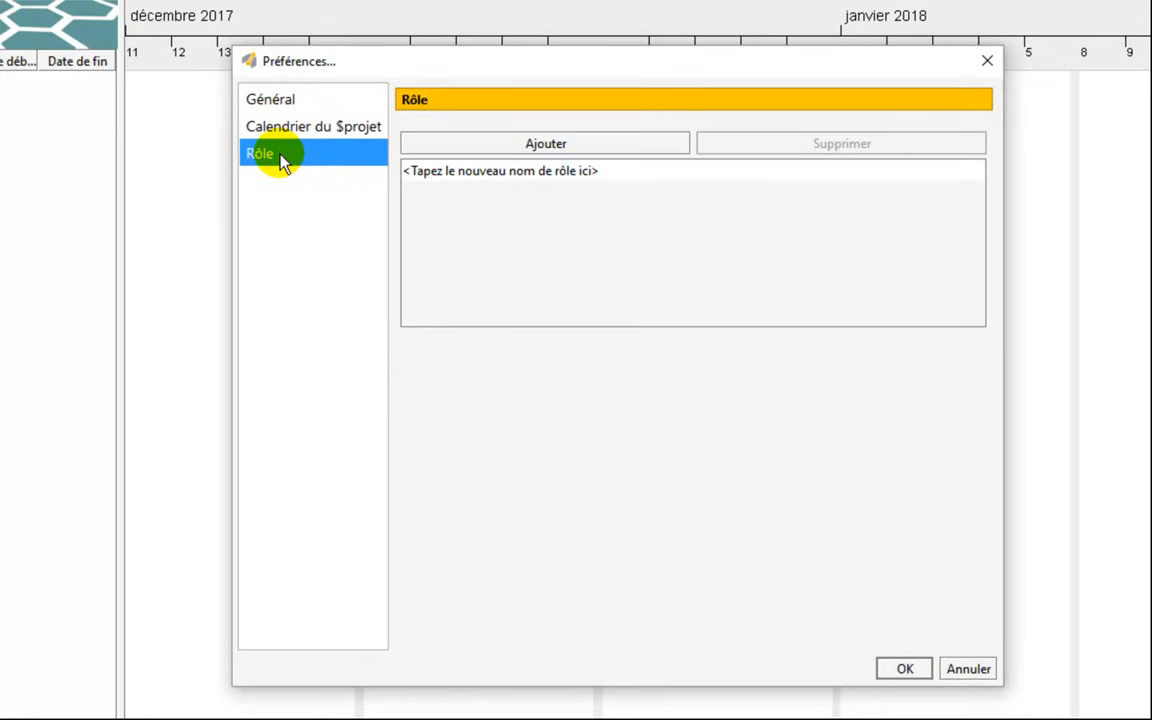
pyautogui.click(560, 150)
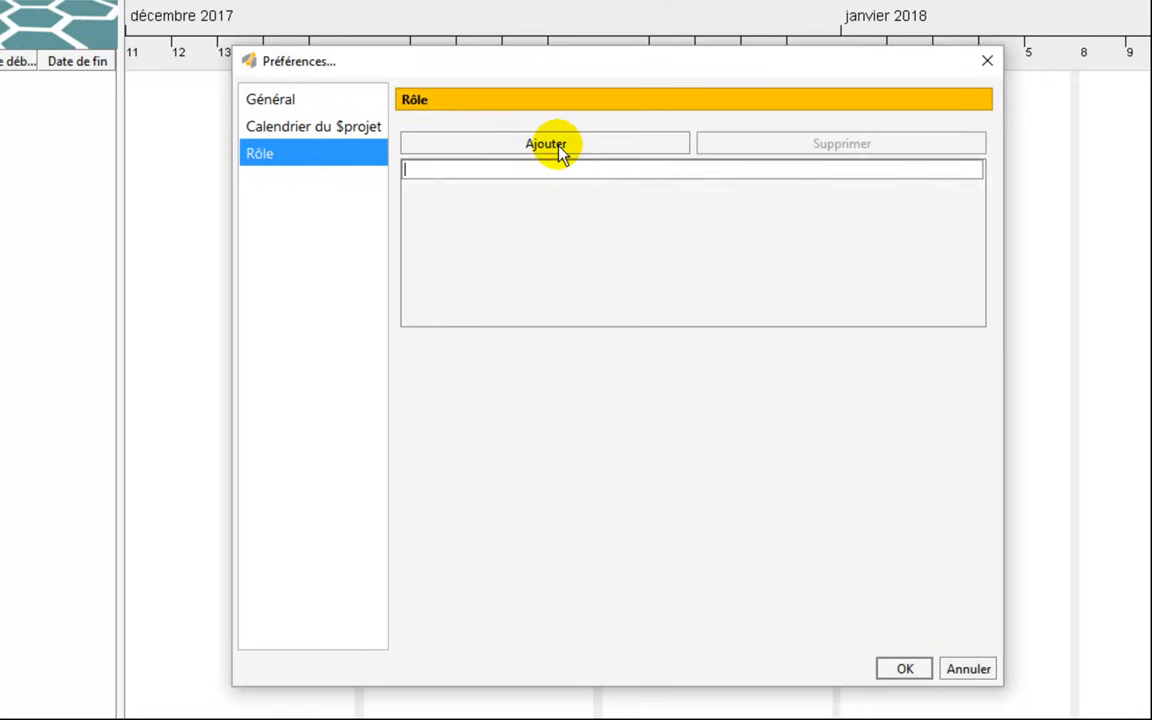
pyautogui.write('Dé')
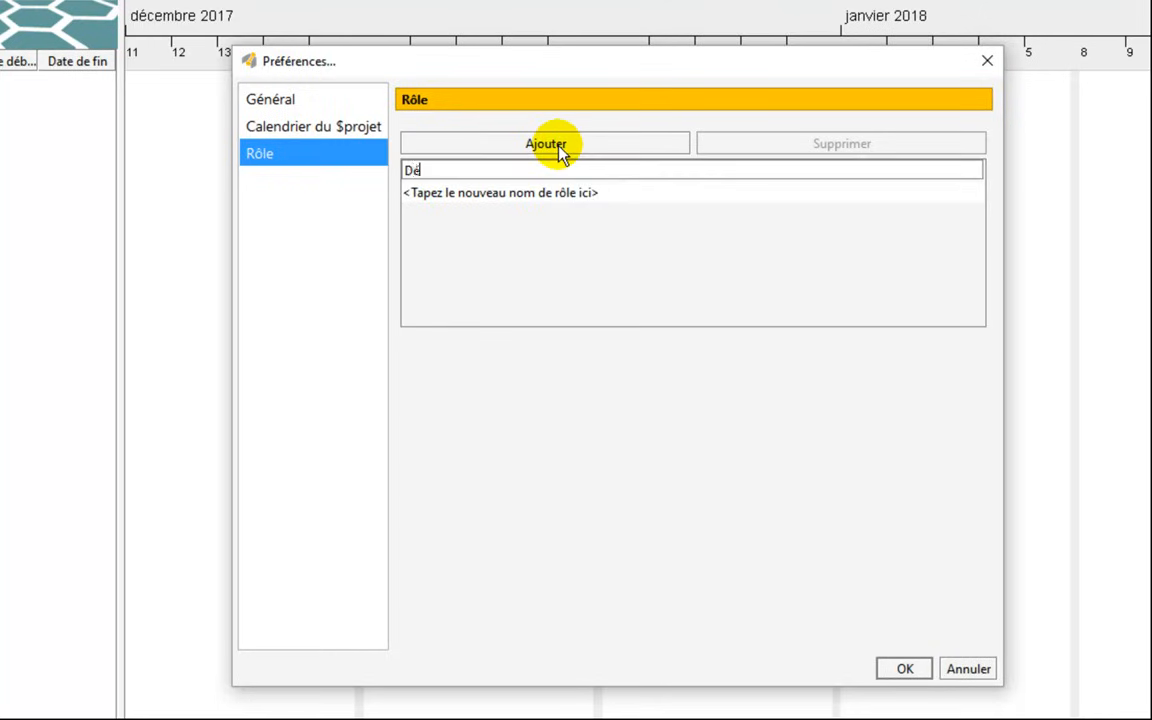
pyautogui.write('veloppeur')
pyautogui.press('Return')
pyautogui.click(560, 150)
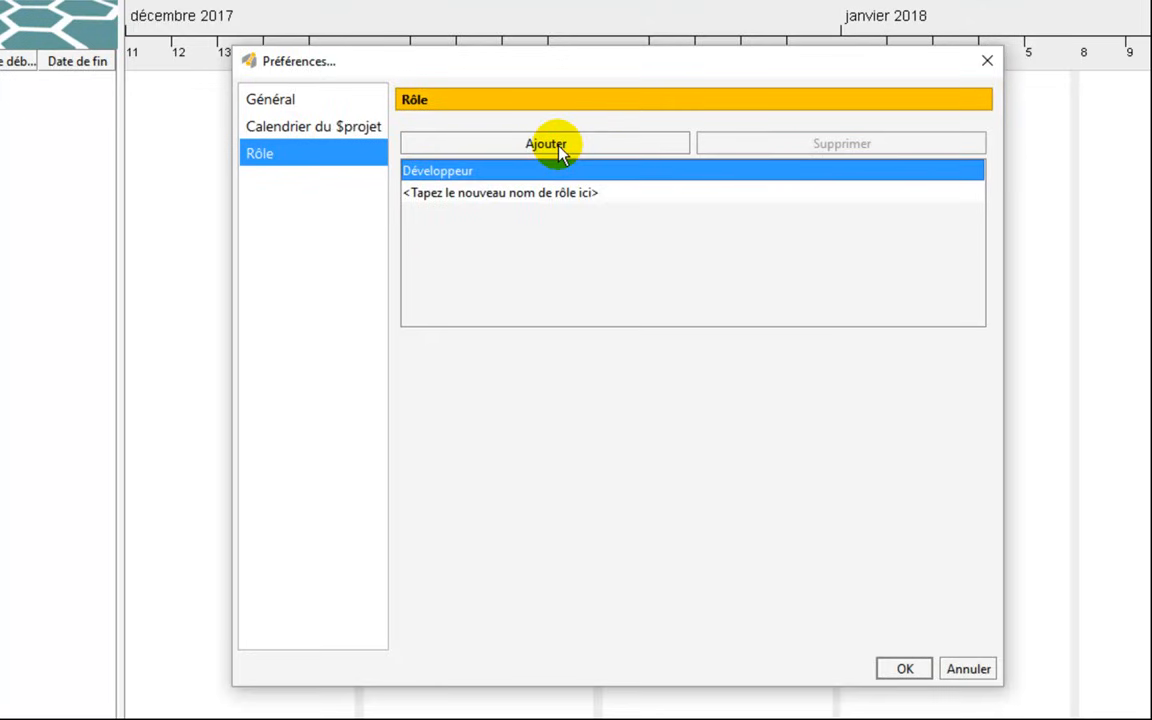
pyautogui.click(560, 150)
pyautogui.write('Graphiste')
pyautogui.click(560, 150)
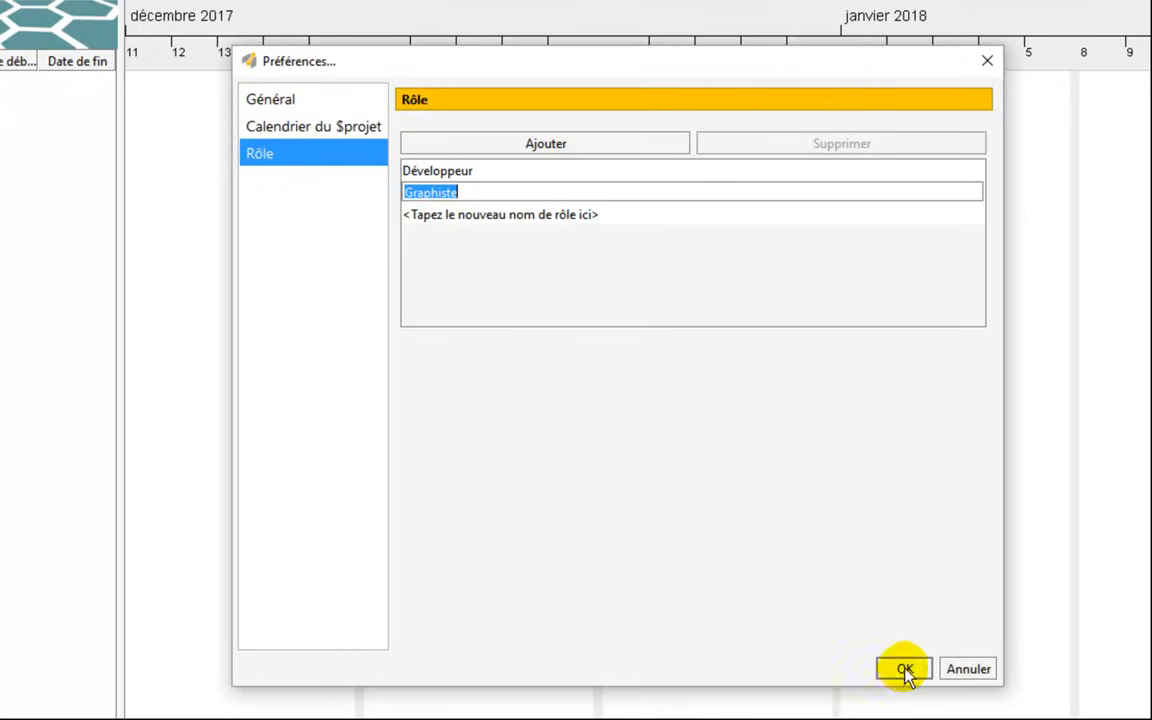
pyautogui.click(905, 669)
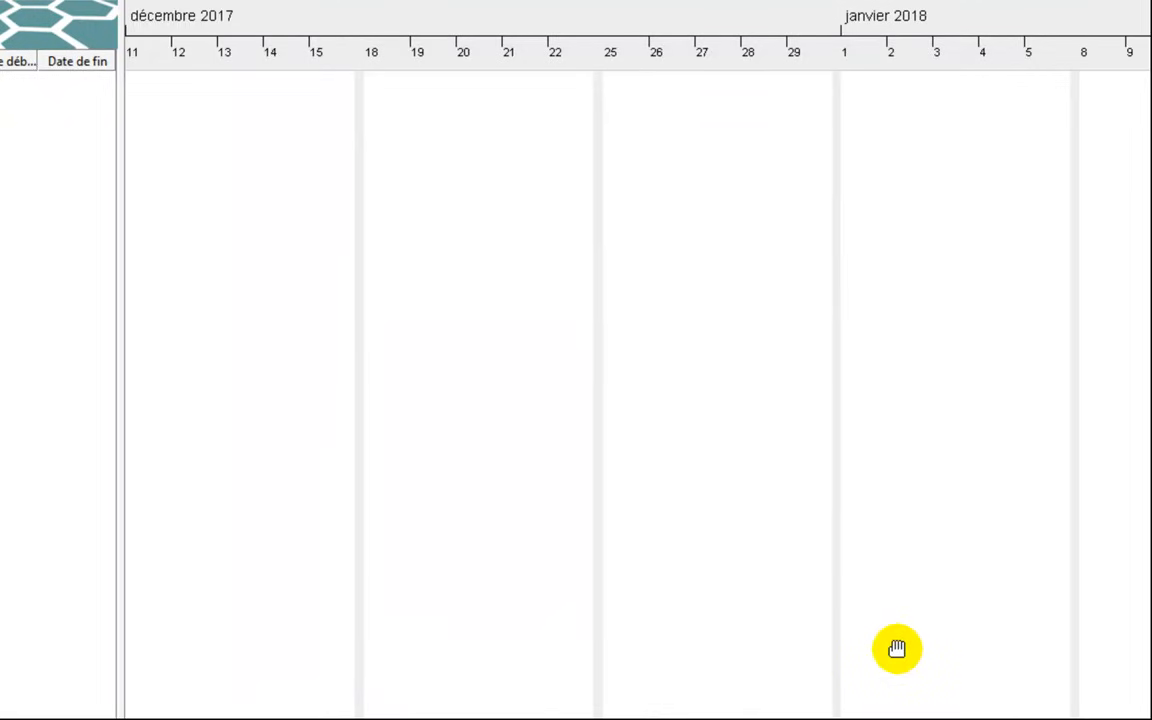
# - Check the task names in the Excel project table and return to GanttProject
pyautogui.hotkey('alt', 'Tab')
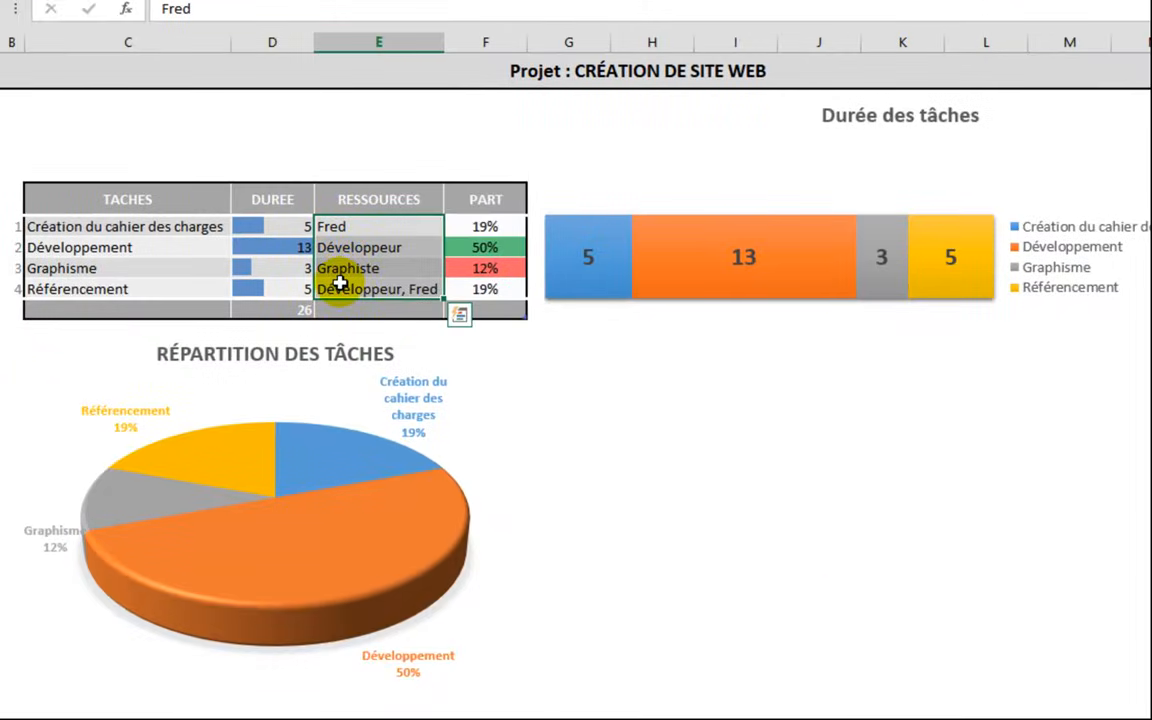
pyautogui.moveTo(57, 224); pyautogui.dragTo(68, 287)
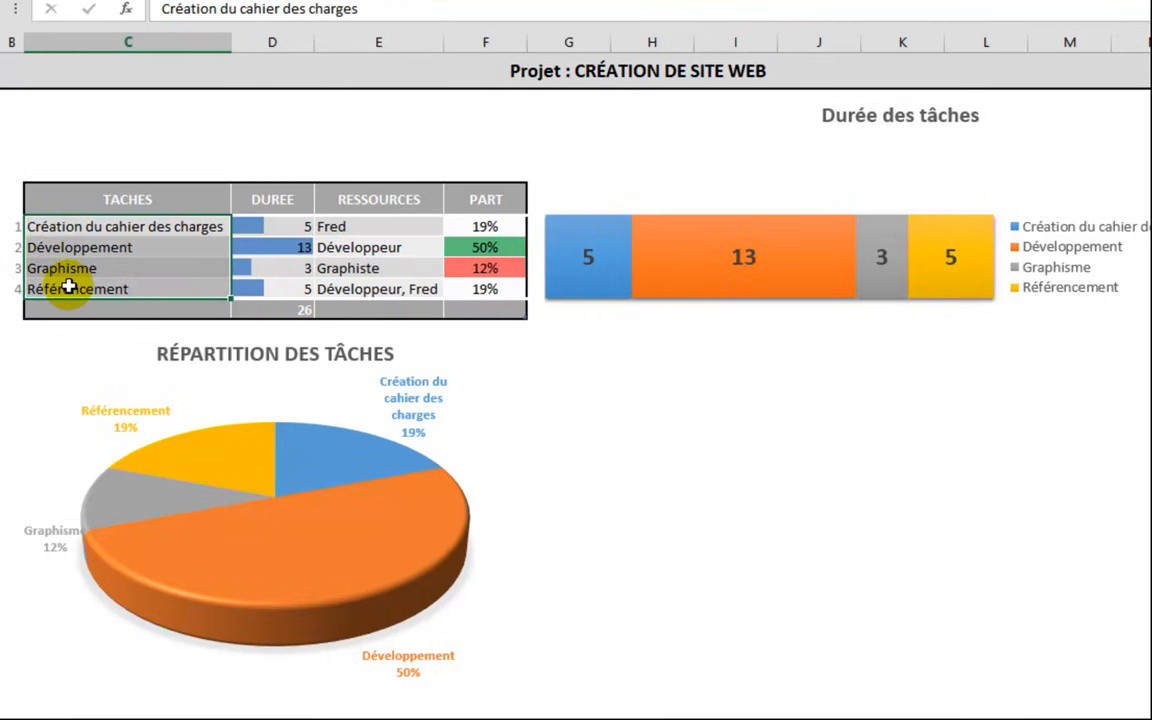
pyautogui.hotkey('alt', 'Tab')
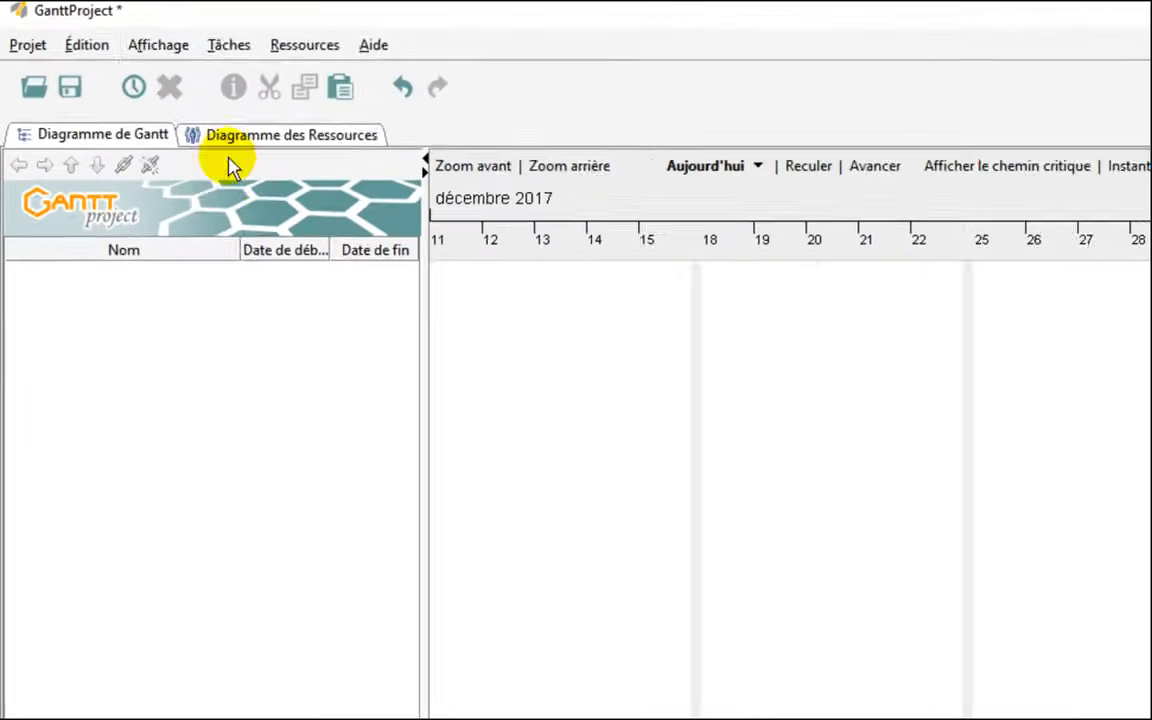
# - Create a new task named "Création du cahier des charges" in the Gantt chart
pyautogui.click(240, 50)
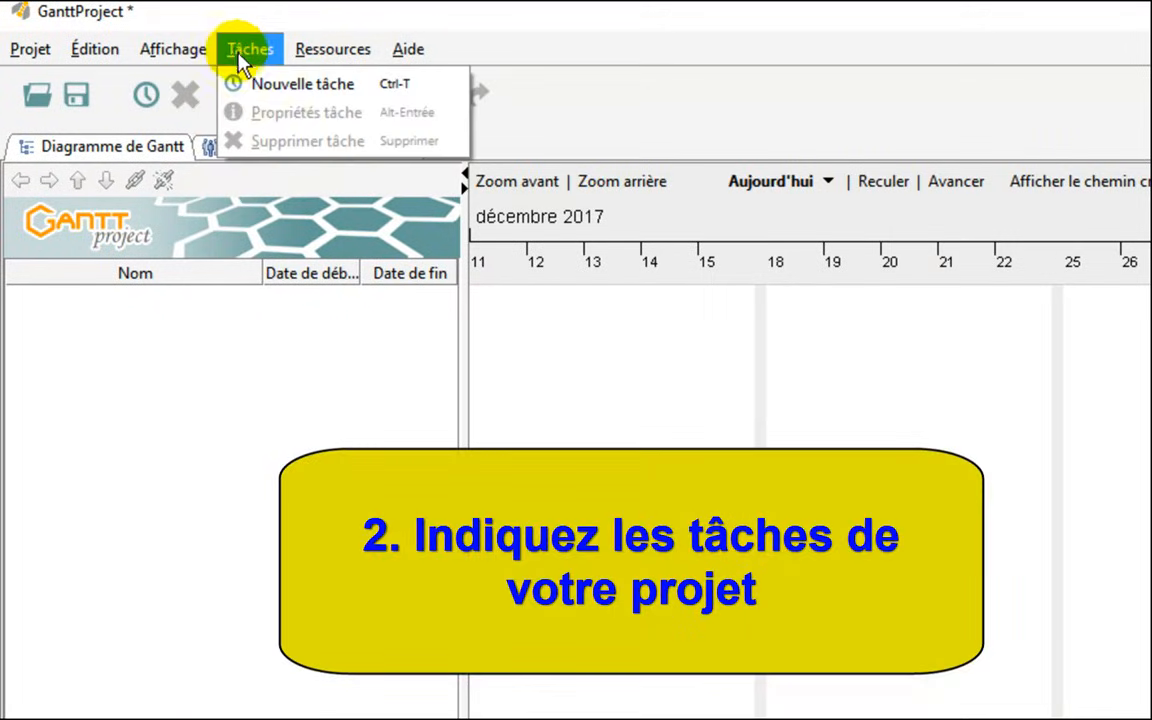
pyautogui.click(258, 90)
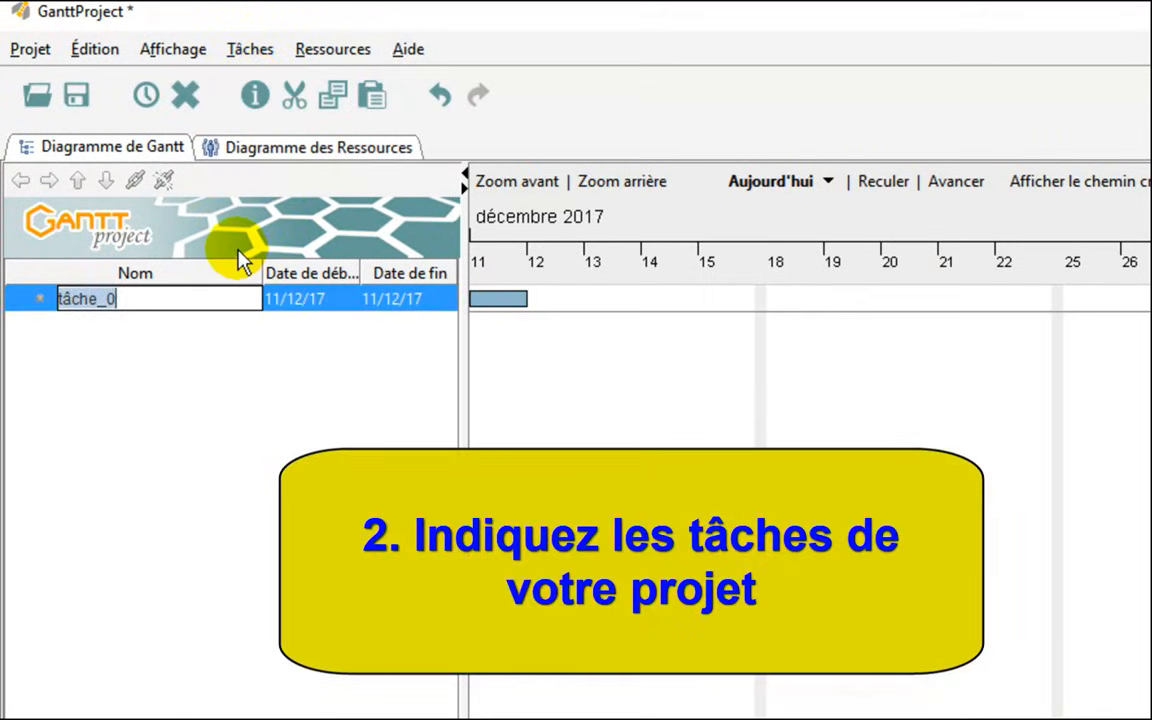
pyautogui.write('Création du cahier des charges')
pyautogui.press('Return')
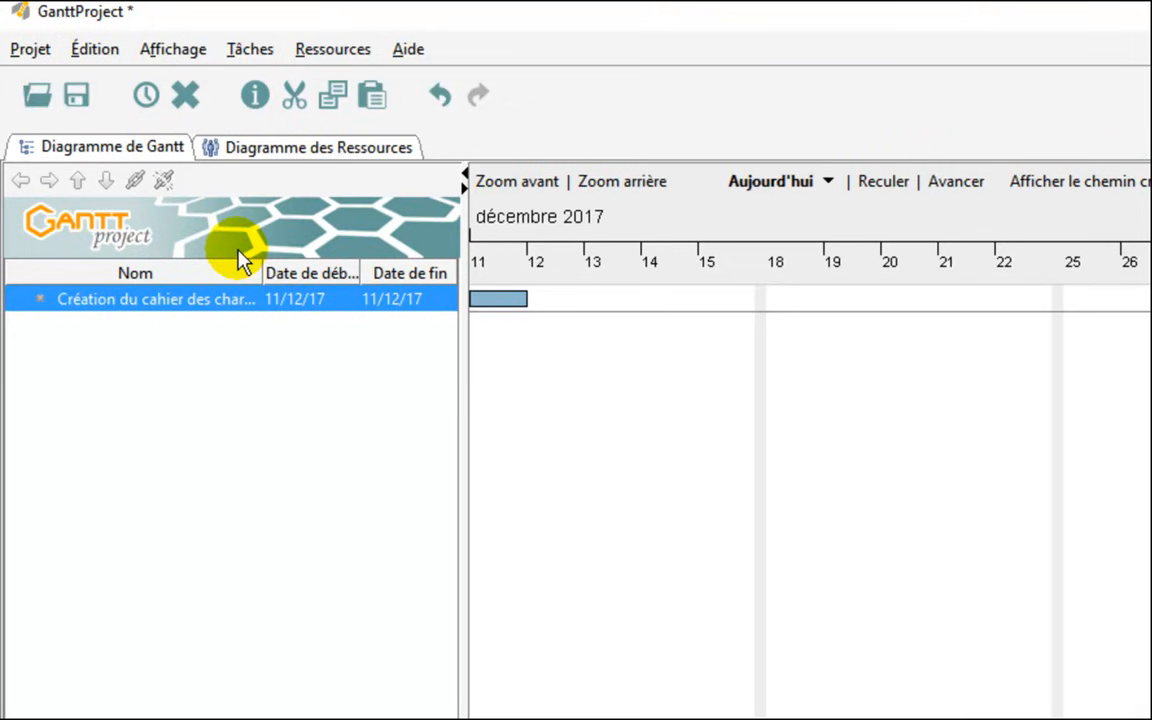
# - Add a new task named "Développement" below the specification task in the Gantt chart
pyautogui.click(247, 49)
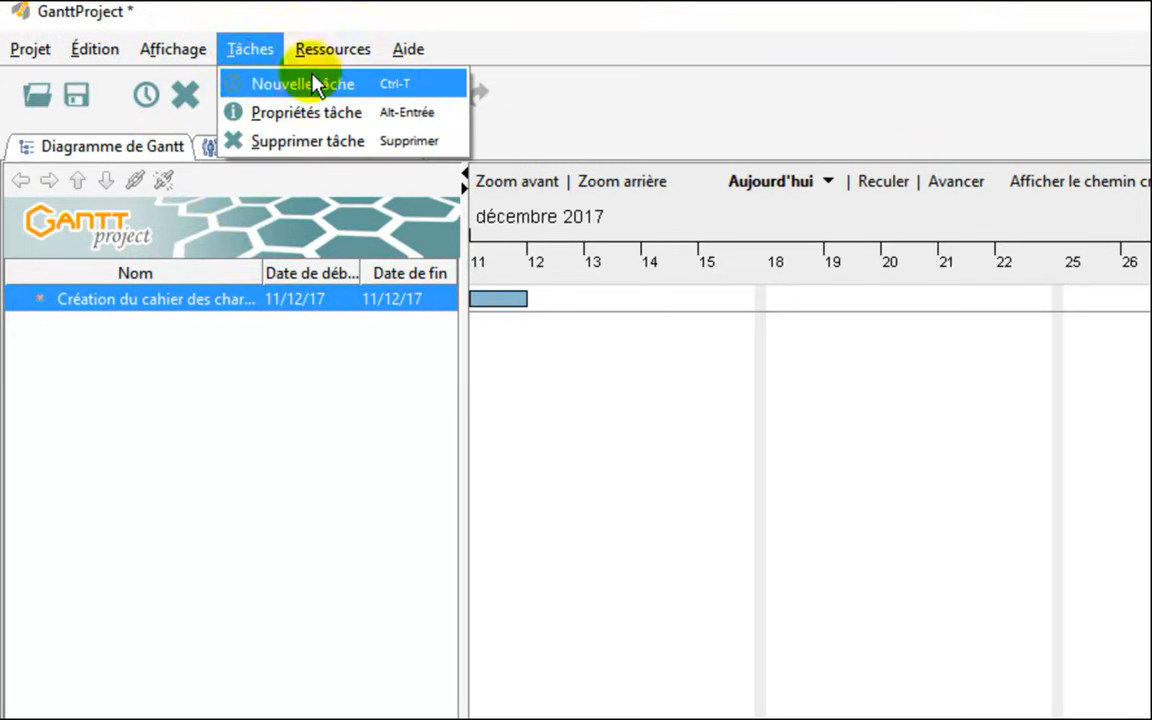
pyautogui.click(391, 87)
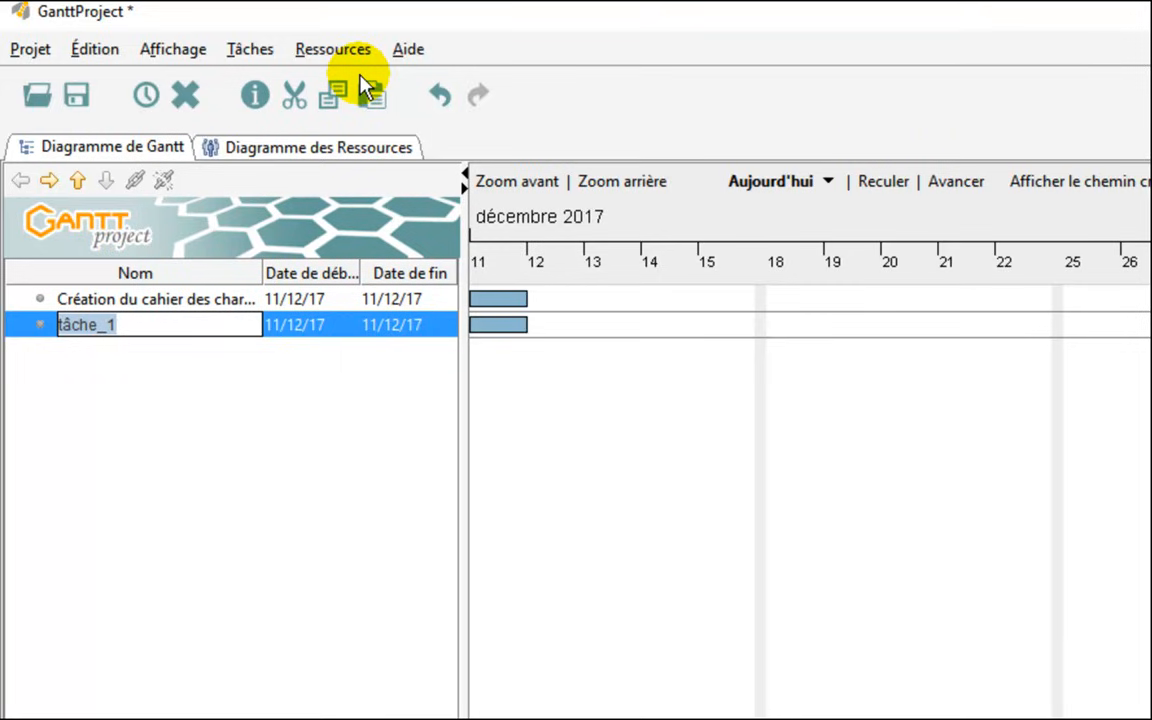
pyautogui.write('Dévelop')
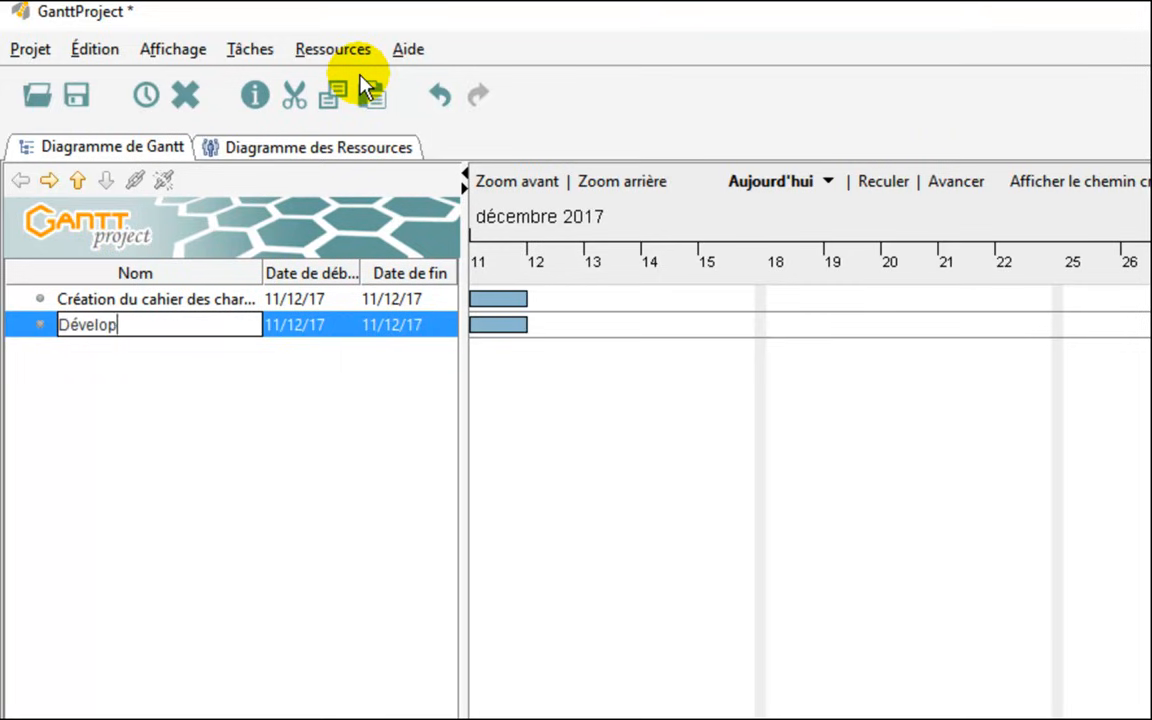
pyautogui.write('pement')
pyautogui.press('Return')
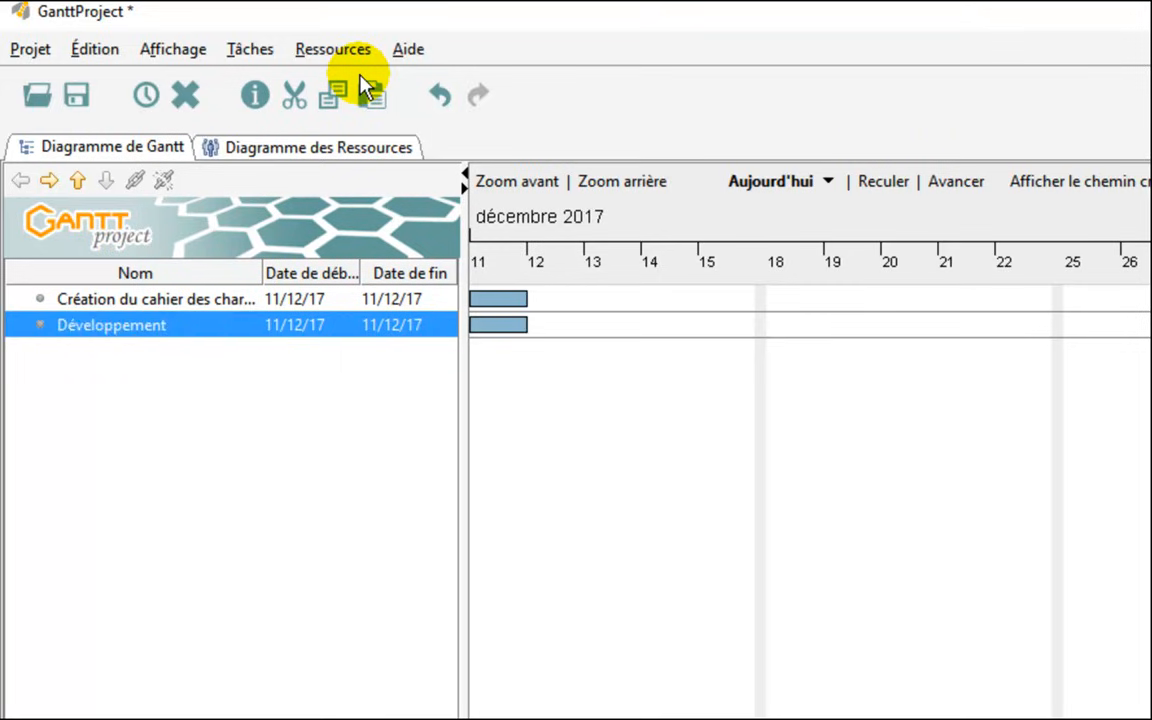
# - Add two more tasks named "Graphisme" and "Référencement" below "Développement" in the Gantt chart
pyautogui.hotkey('ctrl', 't')
pyautogui.write('Gr')
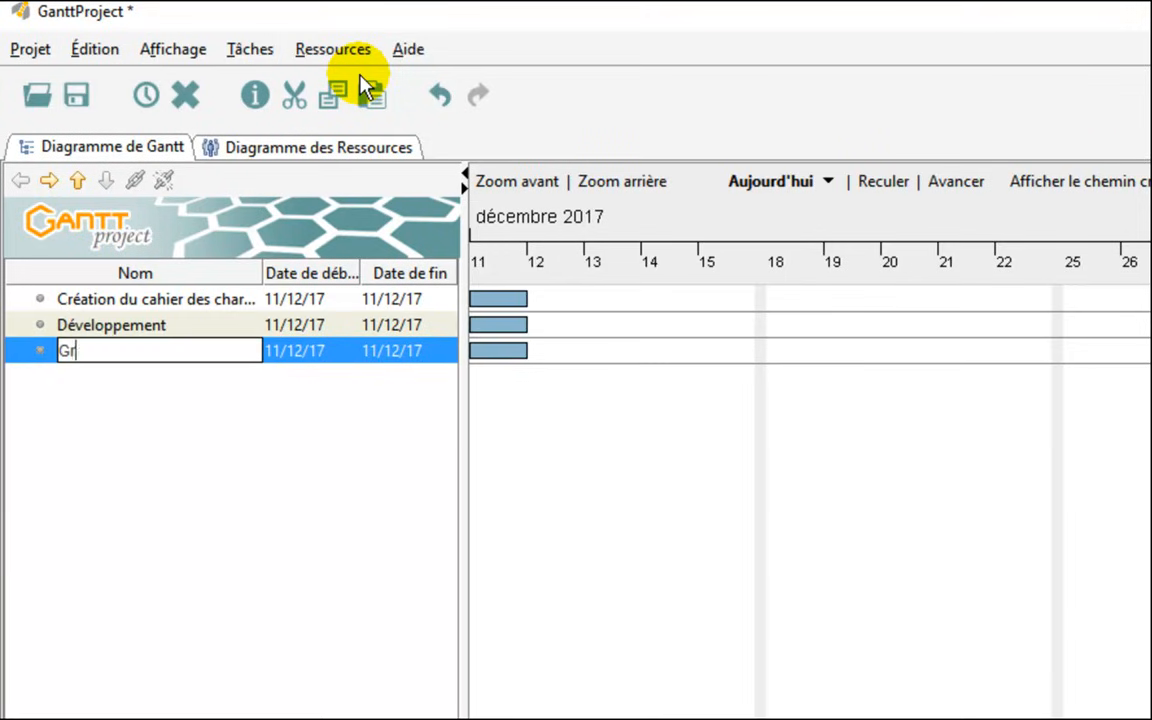
pyautogui.write('aphisme')
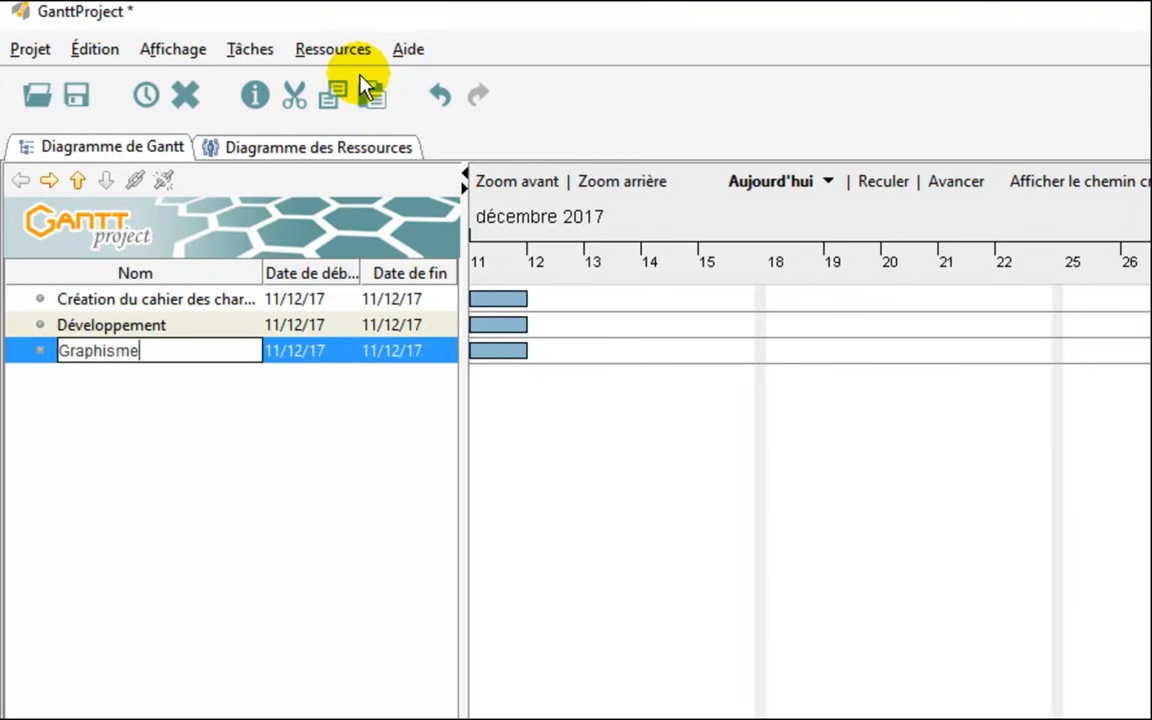
pyautogui.press('Return')
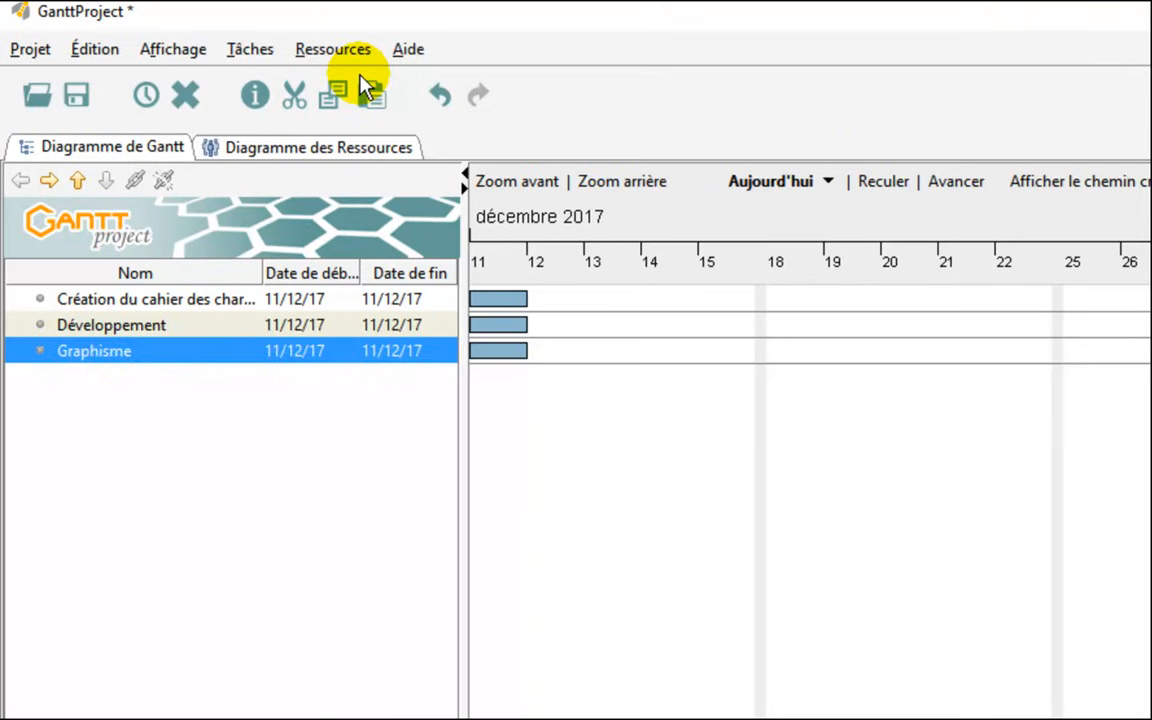
pyautogui.hotkey('ctrl', 't')
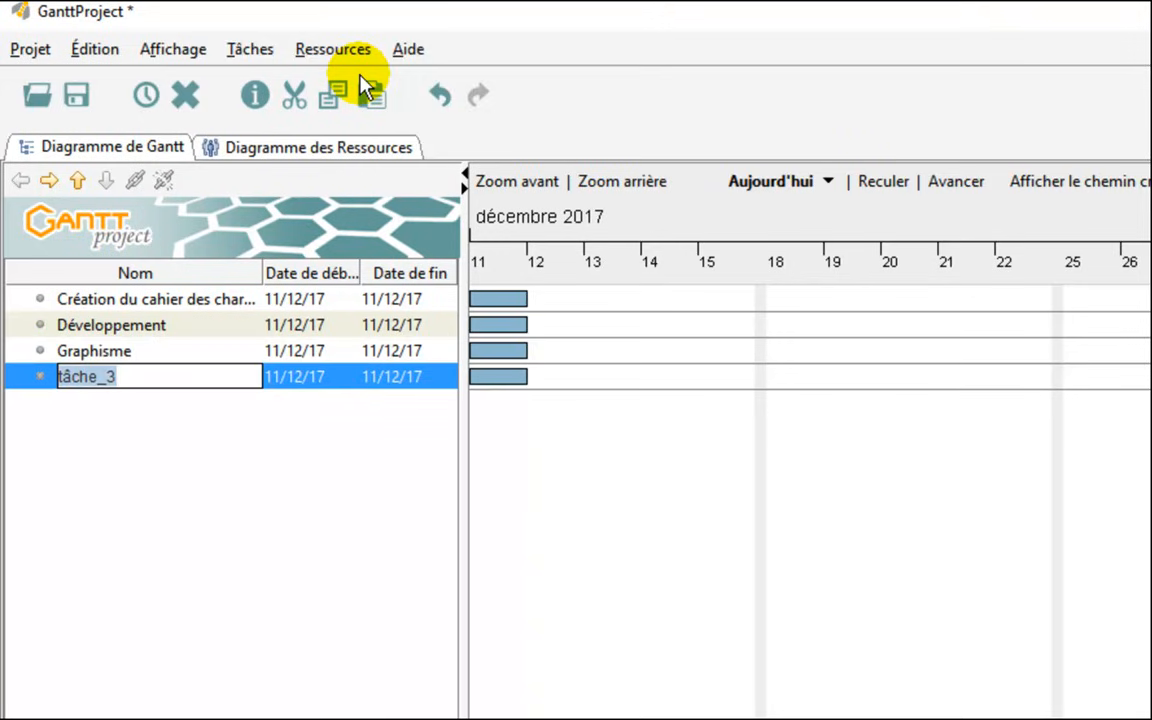
pyautogui.write('Référencement')
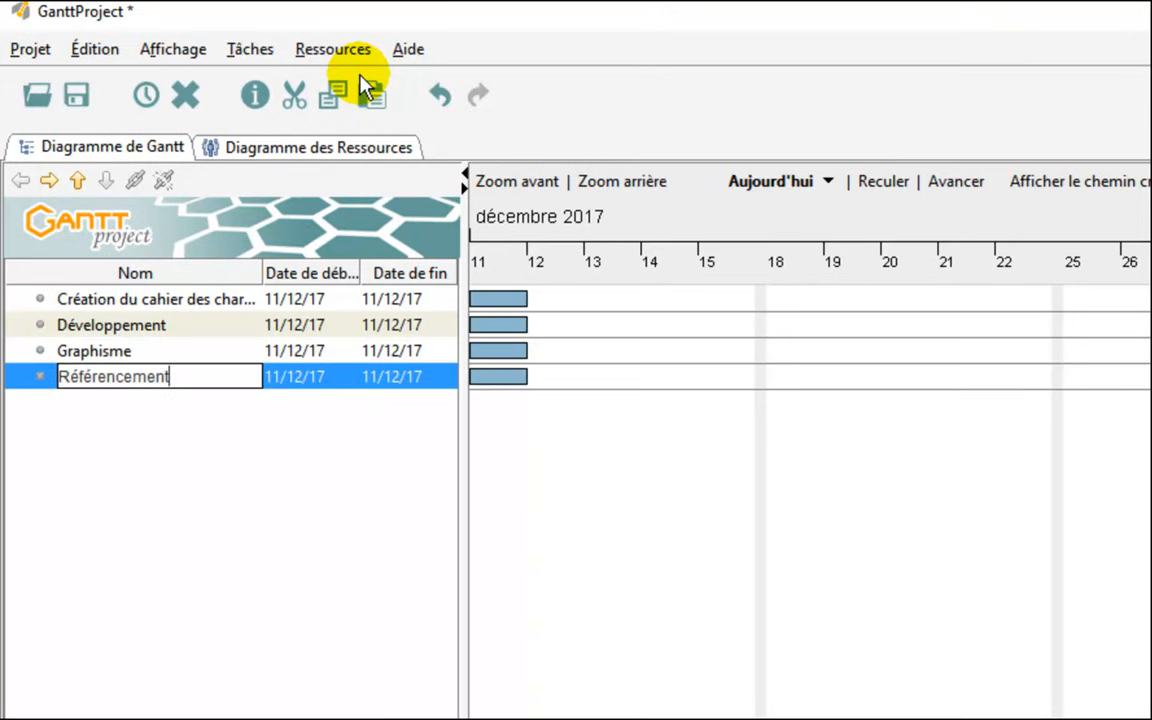
pyautogui.press('Return')
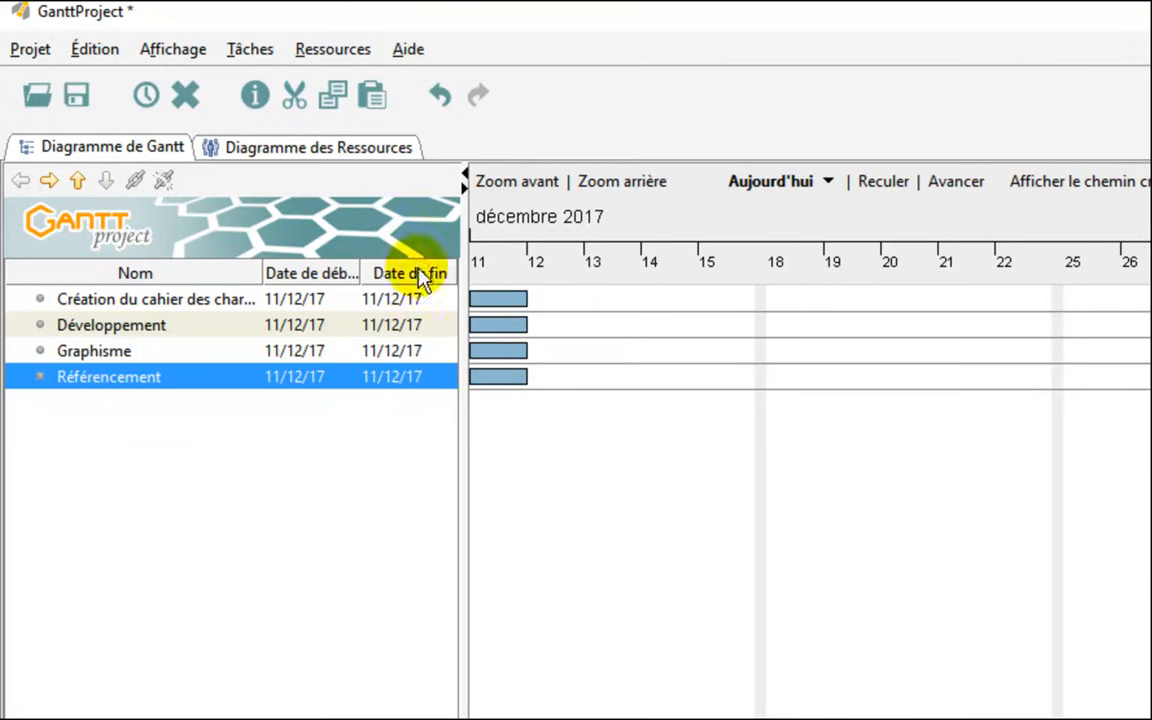
# - Check the task durations in the Excel project table and set the duration of "Création du cahier des charges" to 5 in GanttProject
pyautogui.doubleClick(21, 300)
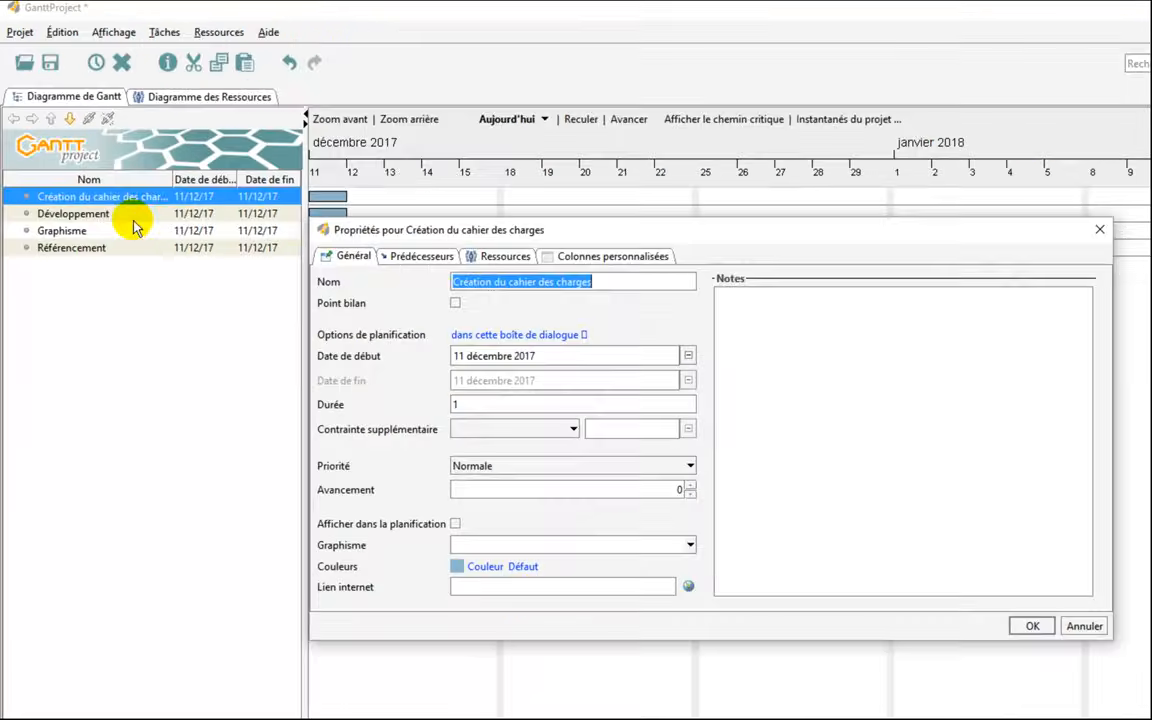
pyautogui.doubleClick(473, 402)
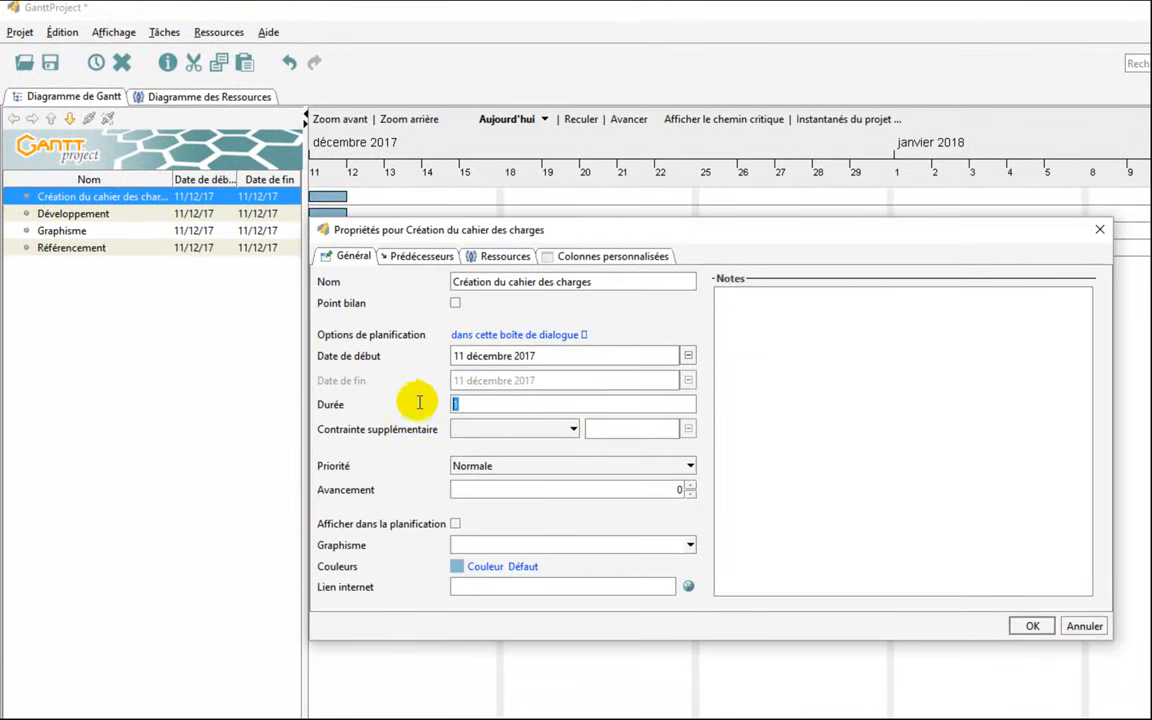
pyautogui.hotkey('alt', 'Tab')
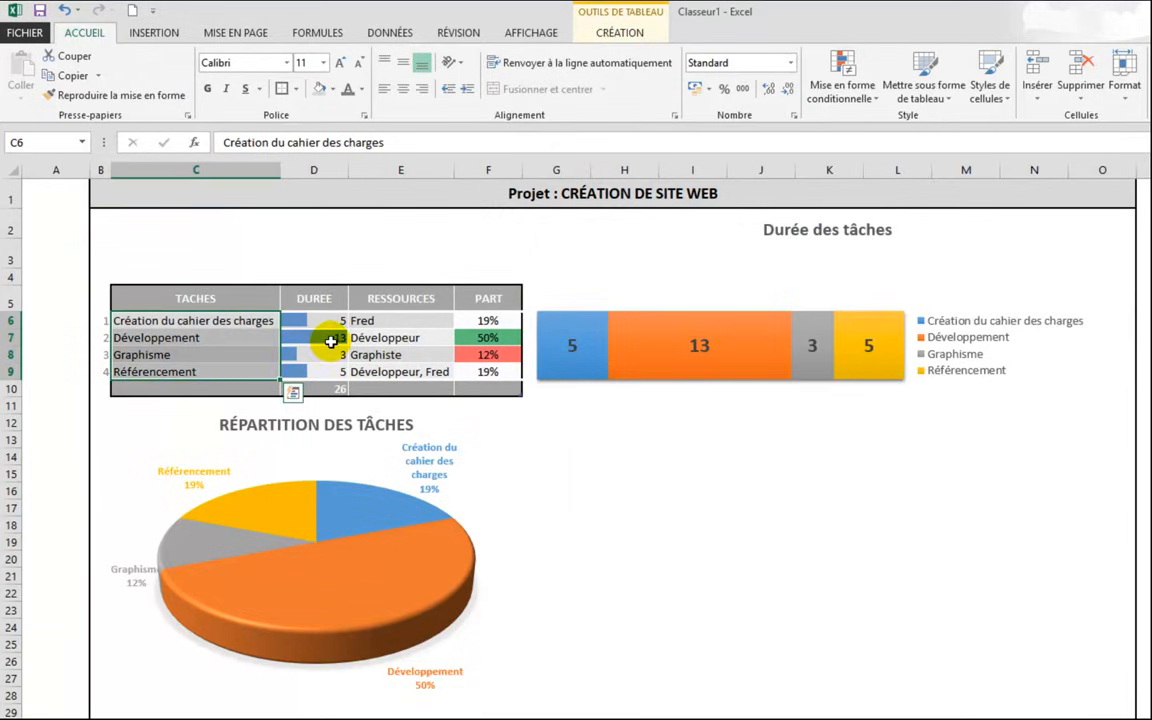
pyautogui.hotkey('alt', 'Tab')
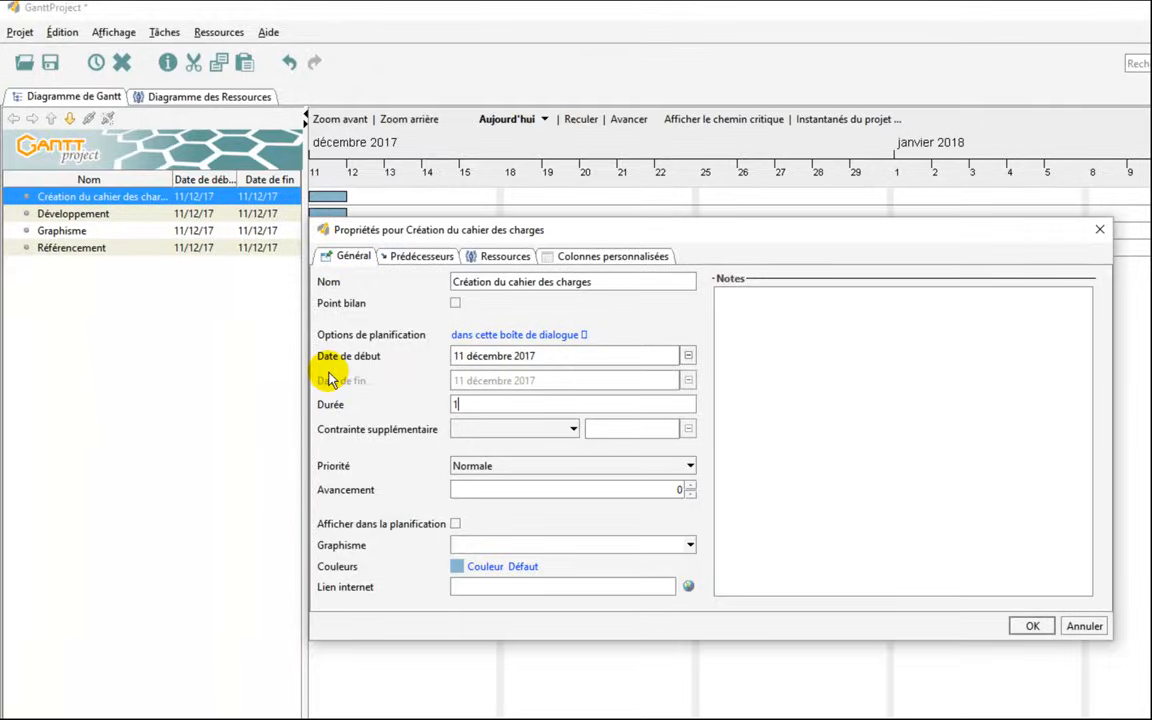
pyautogui.doubleClick(481, 404)
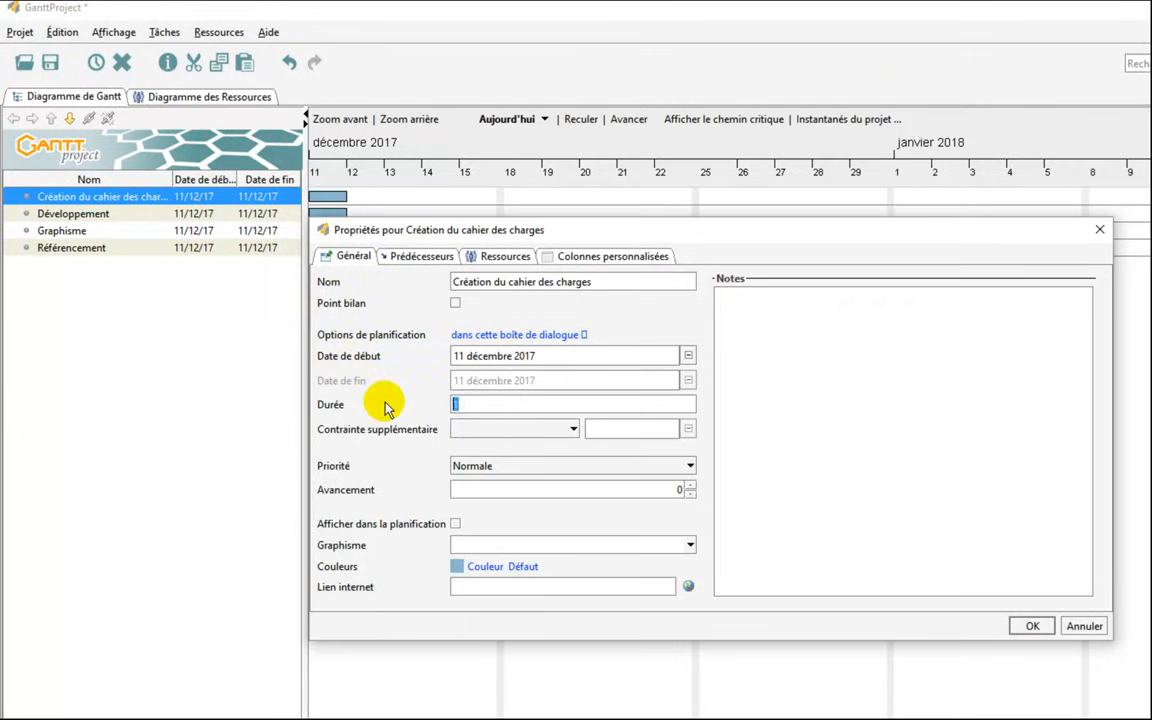
pyautogui.write('5')
pyautogui.press('Return')
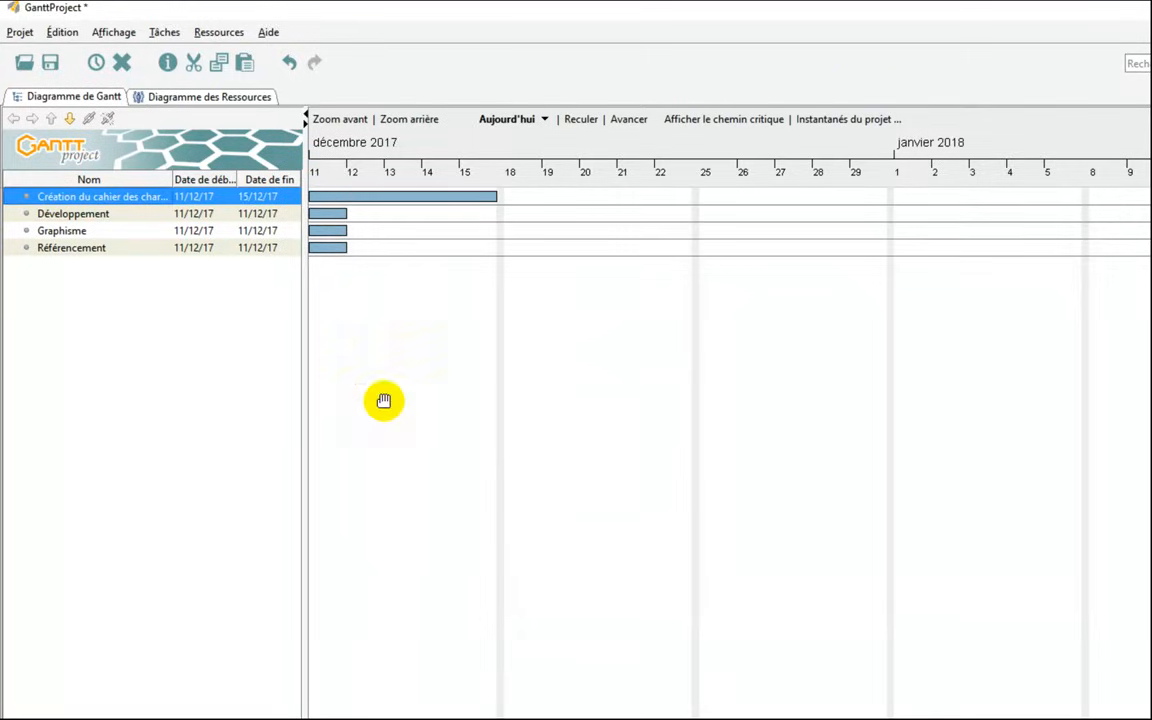
# - Set the duration of the "Développement" task to 13 and accept its properties
pyautogui.click(14, 216)
pyautogui.doubleClick(14, 216)
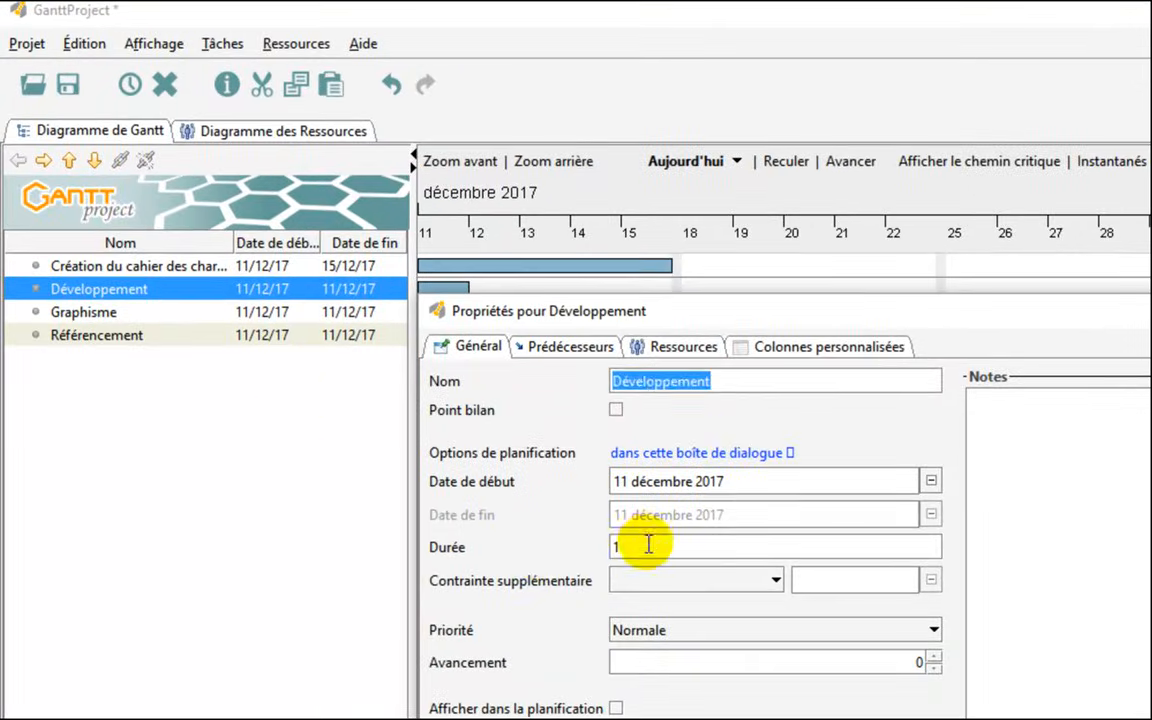
pyautogui.doubleClick(477, 401)
pyautogui.write('12')
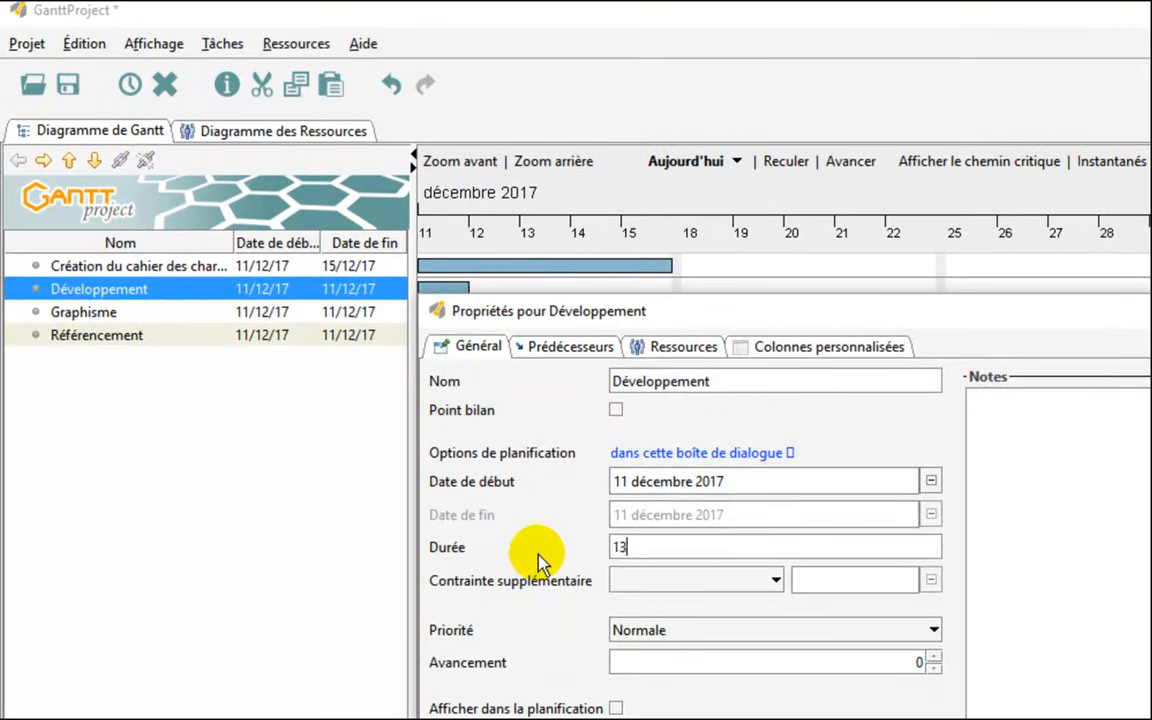
pyautogui.press('Return')
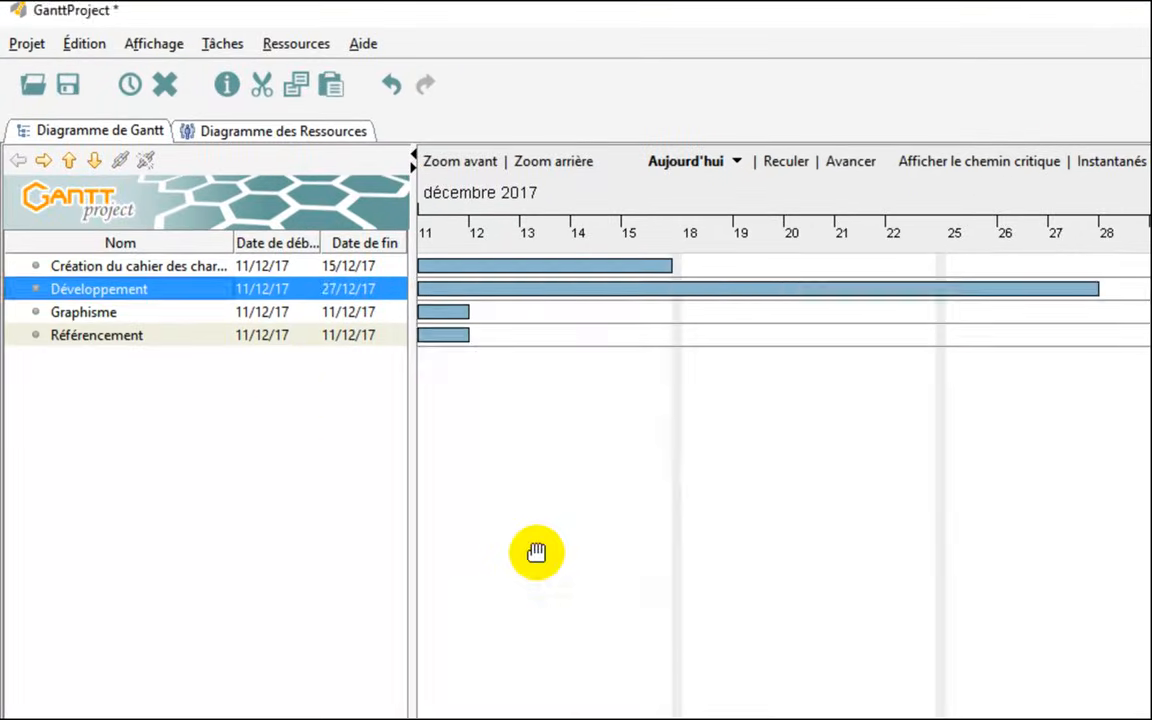
# - Set the duration of the "Graphisme" task to 3 and that of the "Référencement" task to 5
pyautogui.doubleClick(17, 314)
pyautogui.doubleClick(625, 547)
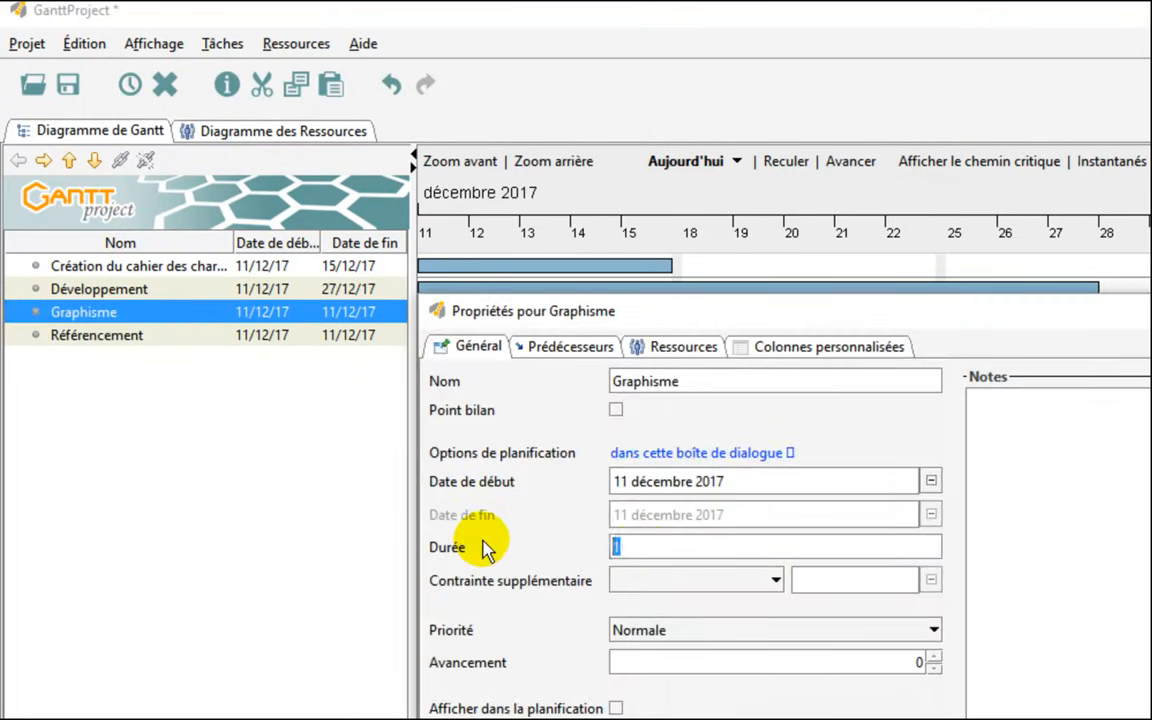
pyautogui.press('Return')
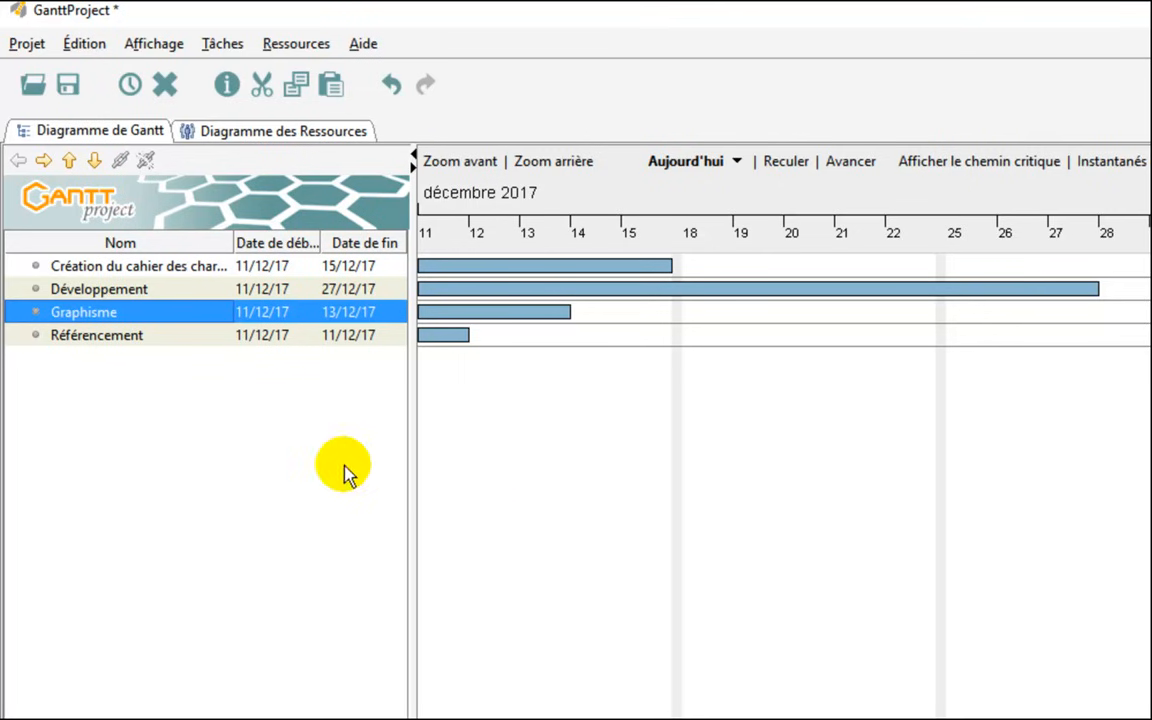
pyautogui.doubleClick(17, 338)
pyautogui.doubleClick(622, 547)
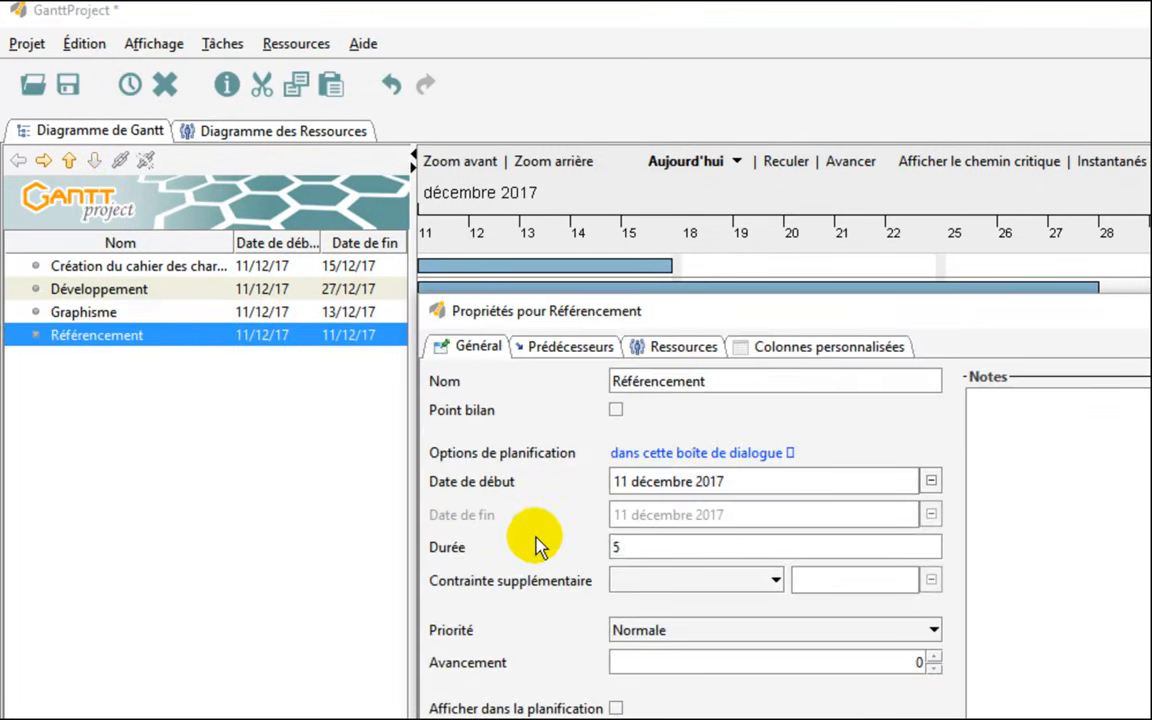
pyautogui.press('Return')
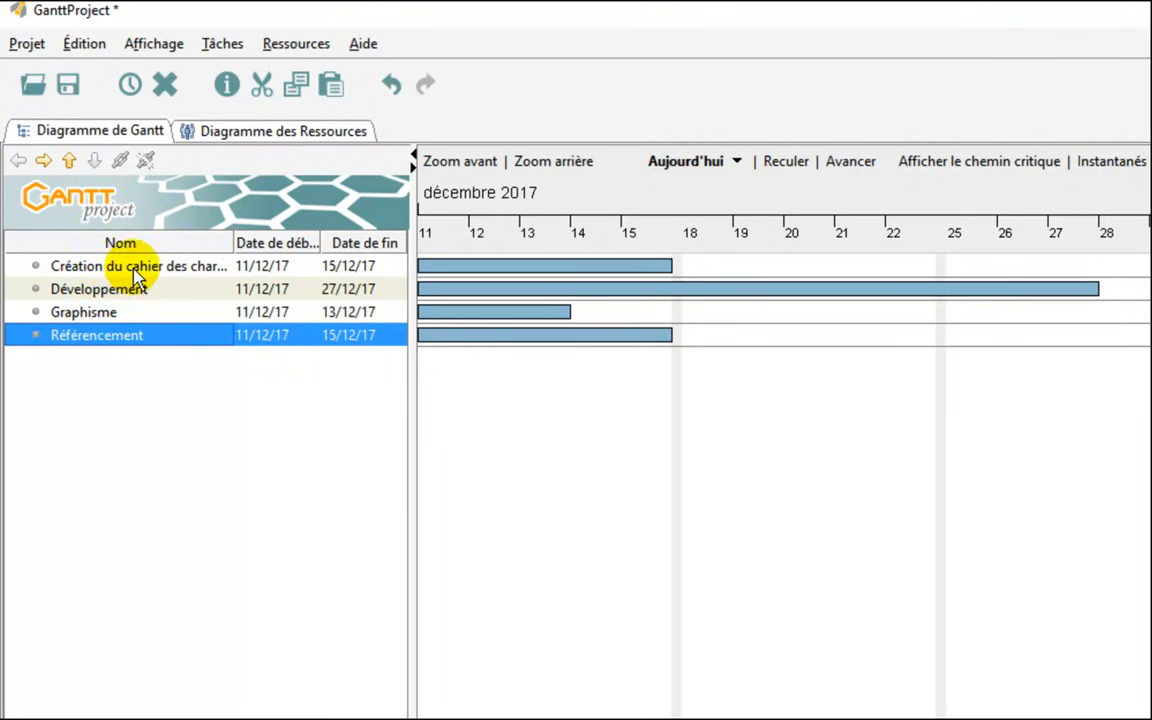
# - Make "Création du cahier des charges" the predecessor of the "Développement" task with a Fin-Début relation
pyautogui.click(11, 292)
pyautogui.doubleClick(11, 292)
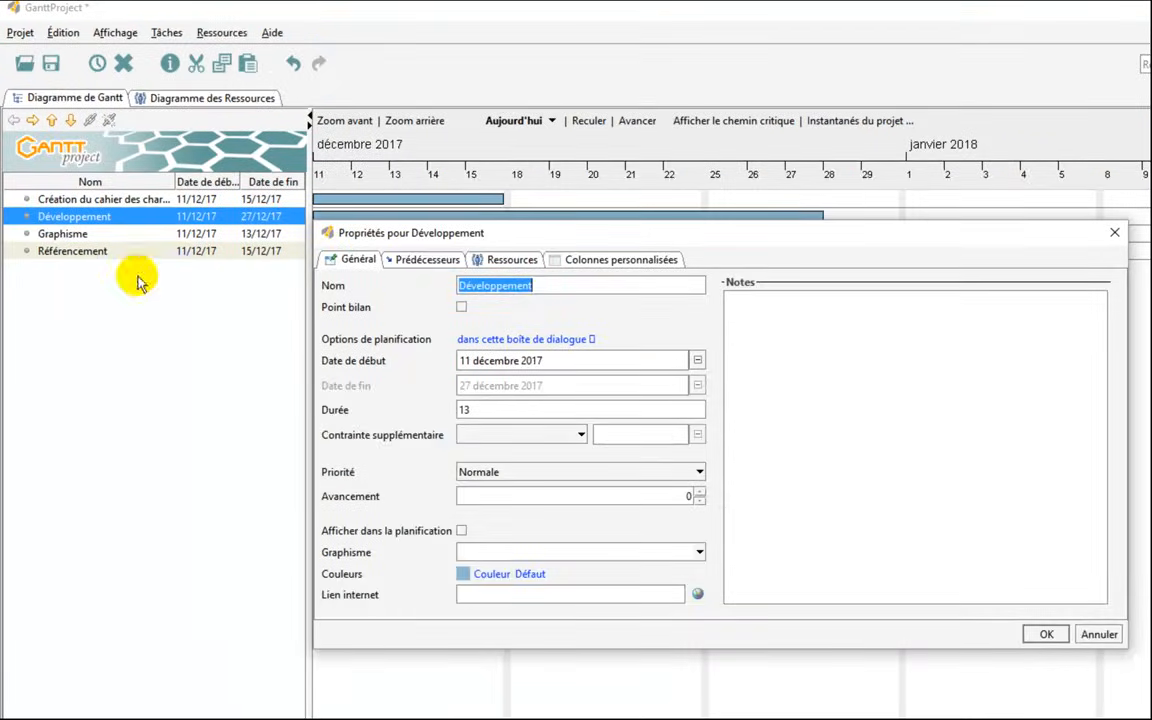
pyautogui.click(427, 262)
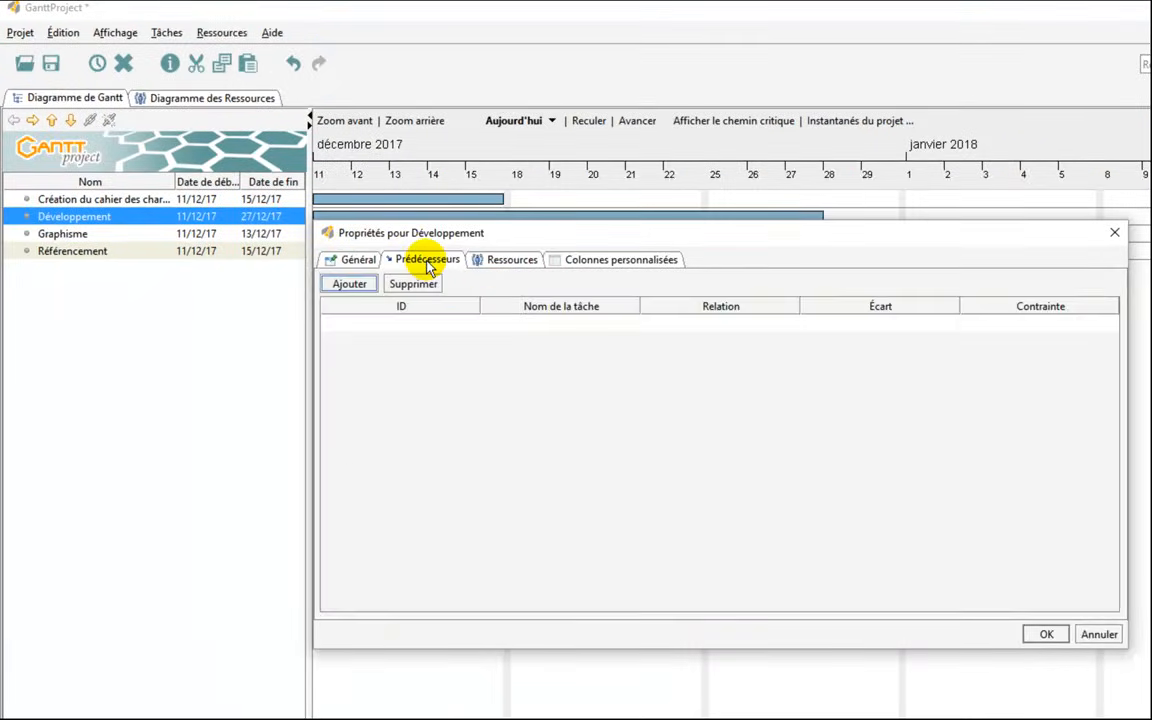
pyautogui.click(560, 325)
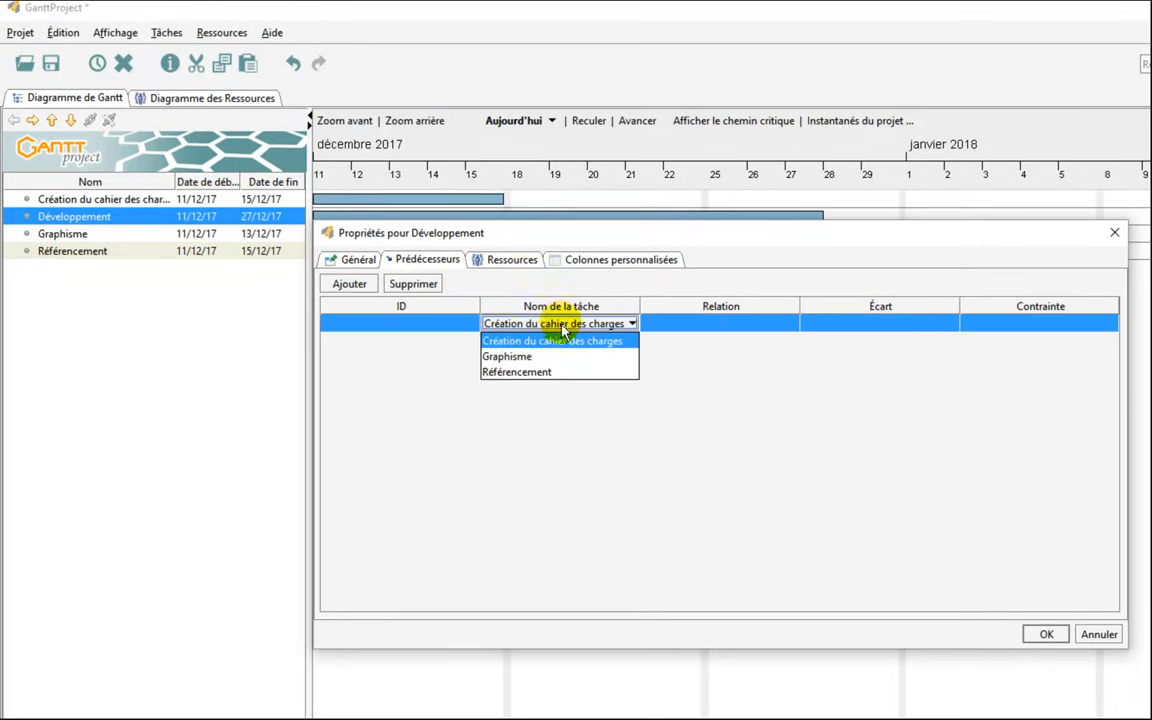
pyautogui.click(552, 341)
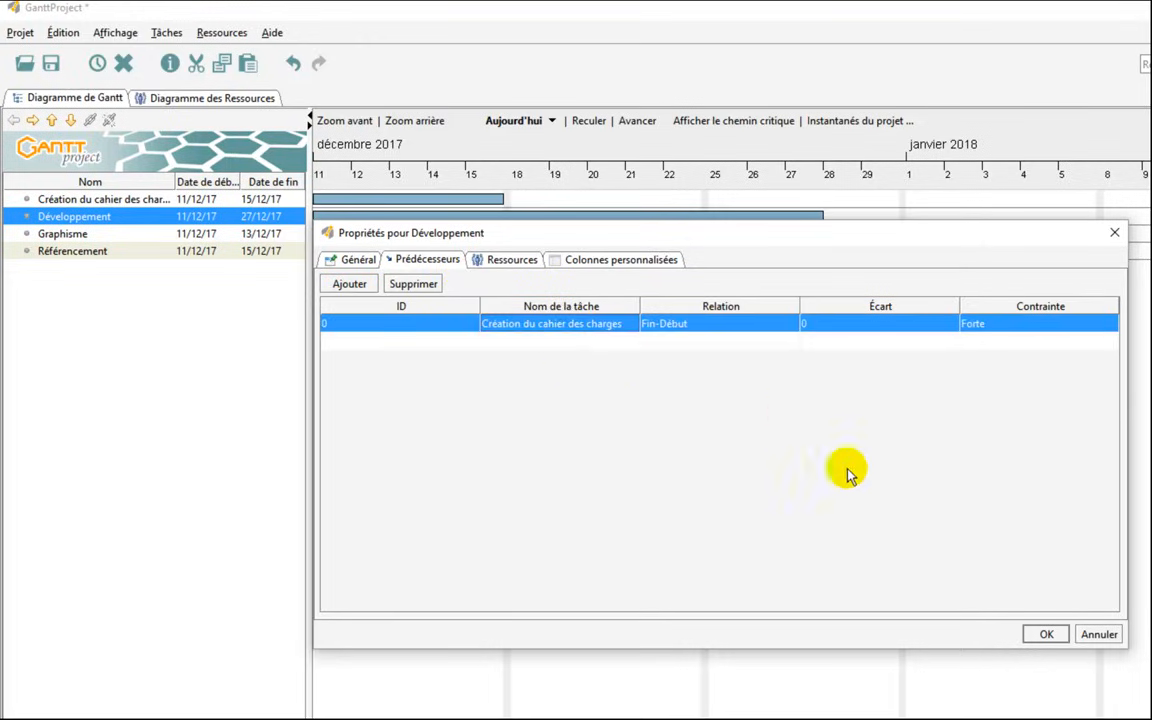
pyautogui.click(1046, 634)
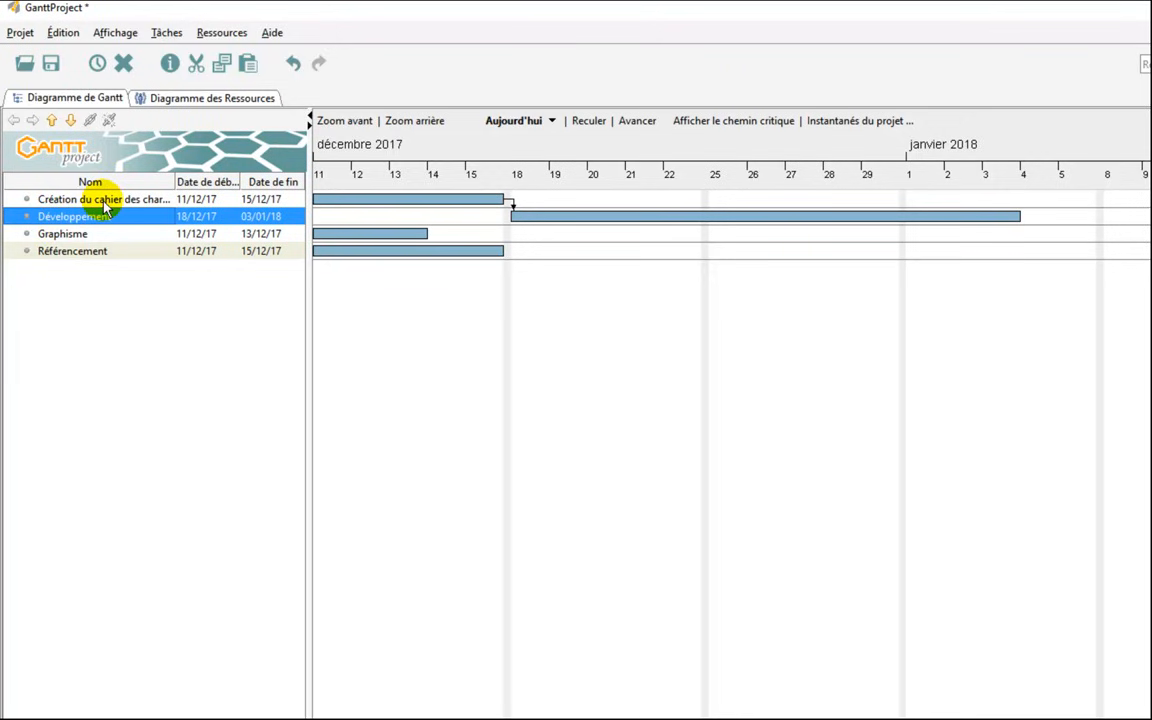
# - Make "Création du cahier des charges" the predecessor of the "Graphisme" task with a Fin-Début relation
pyautogui.doubleClick(12, 240)
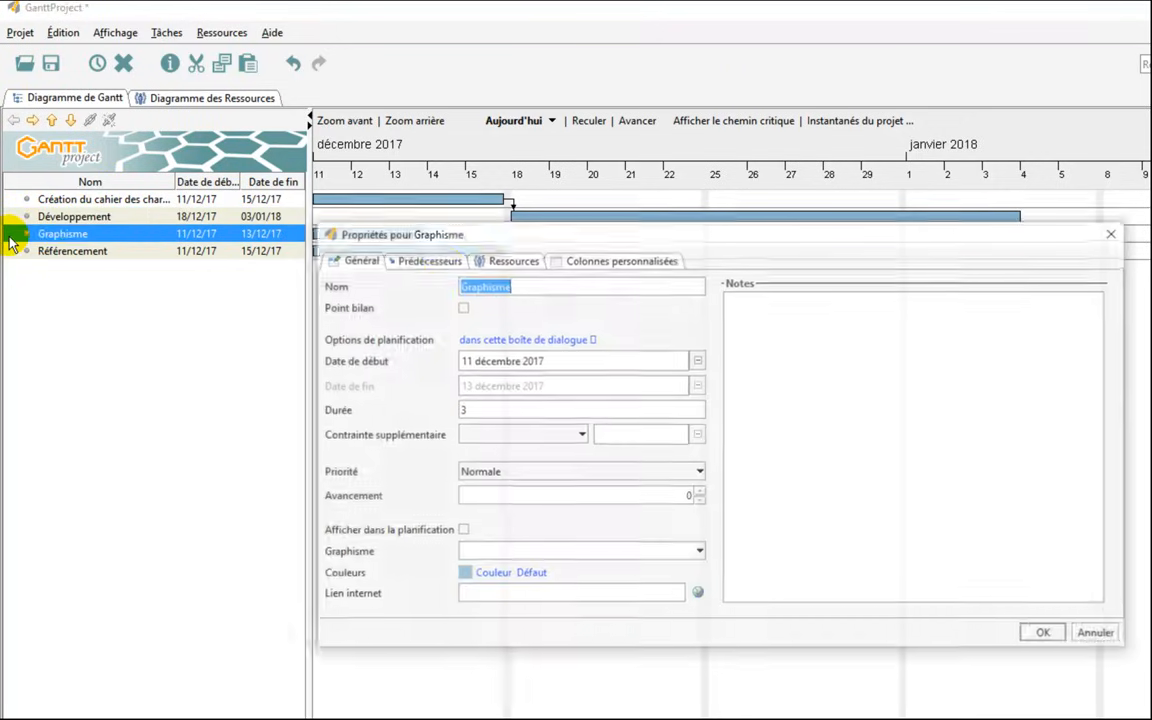
pyautogui.click(428, 259)
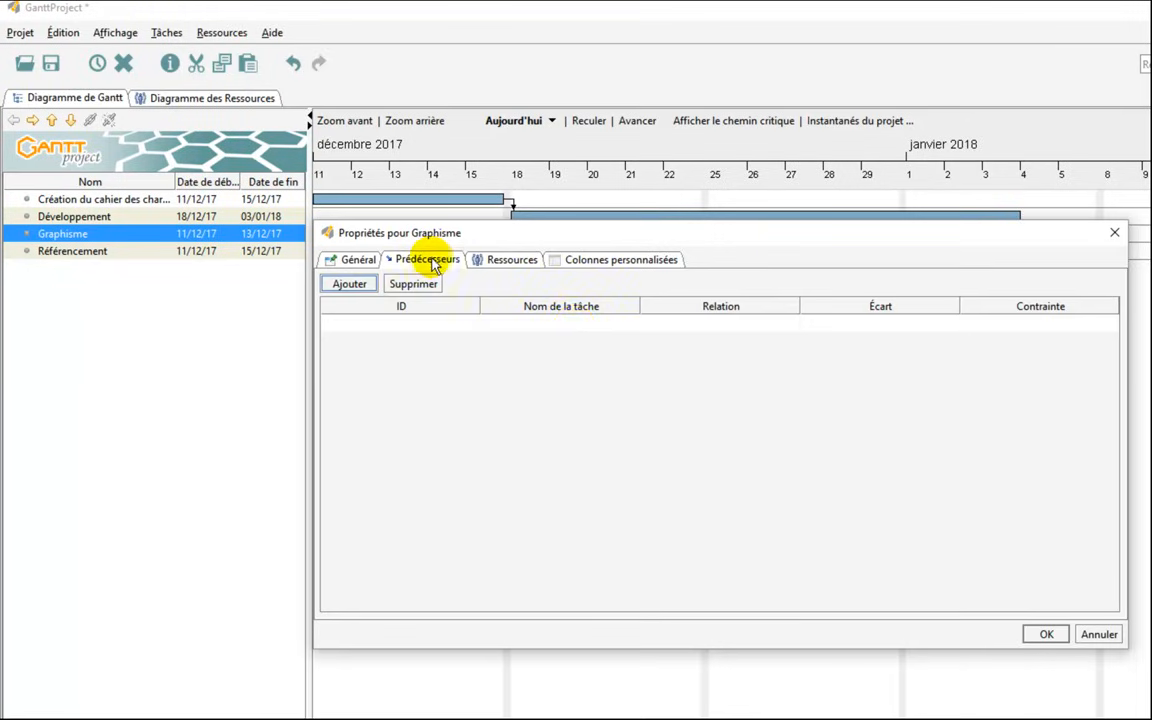
pyautogui.click(600, 328)
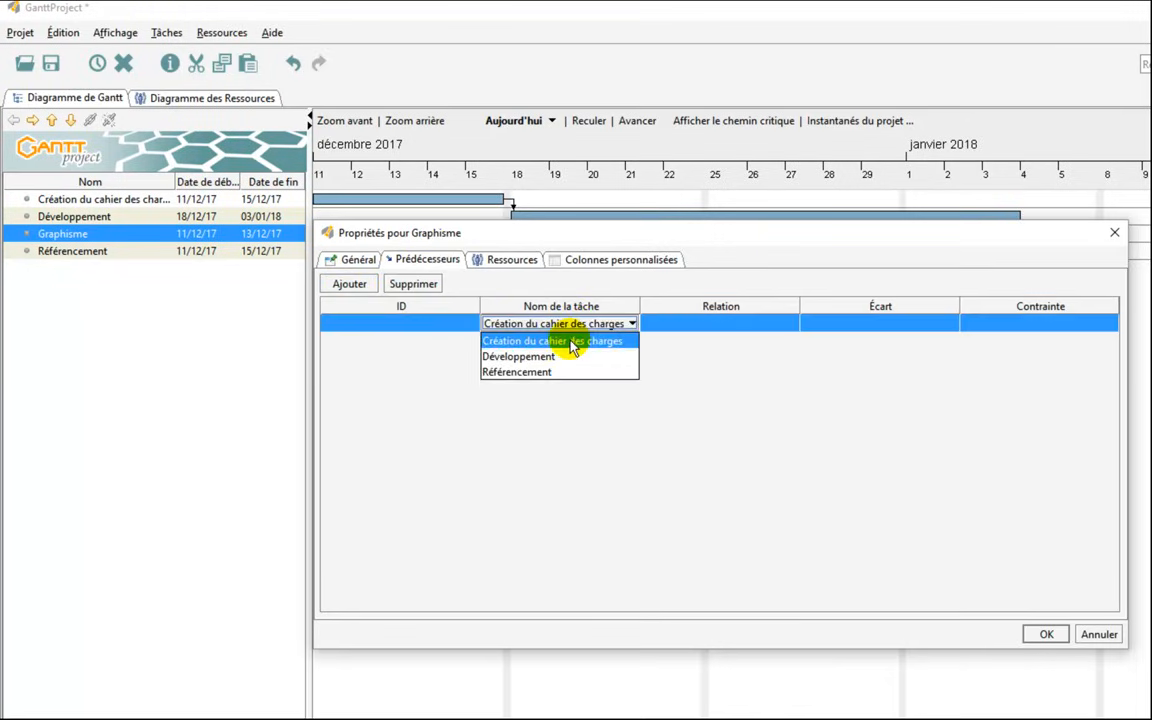
pyautogui.click(574, 341)
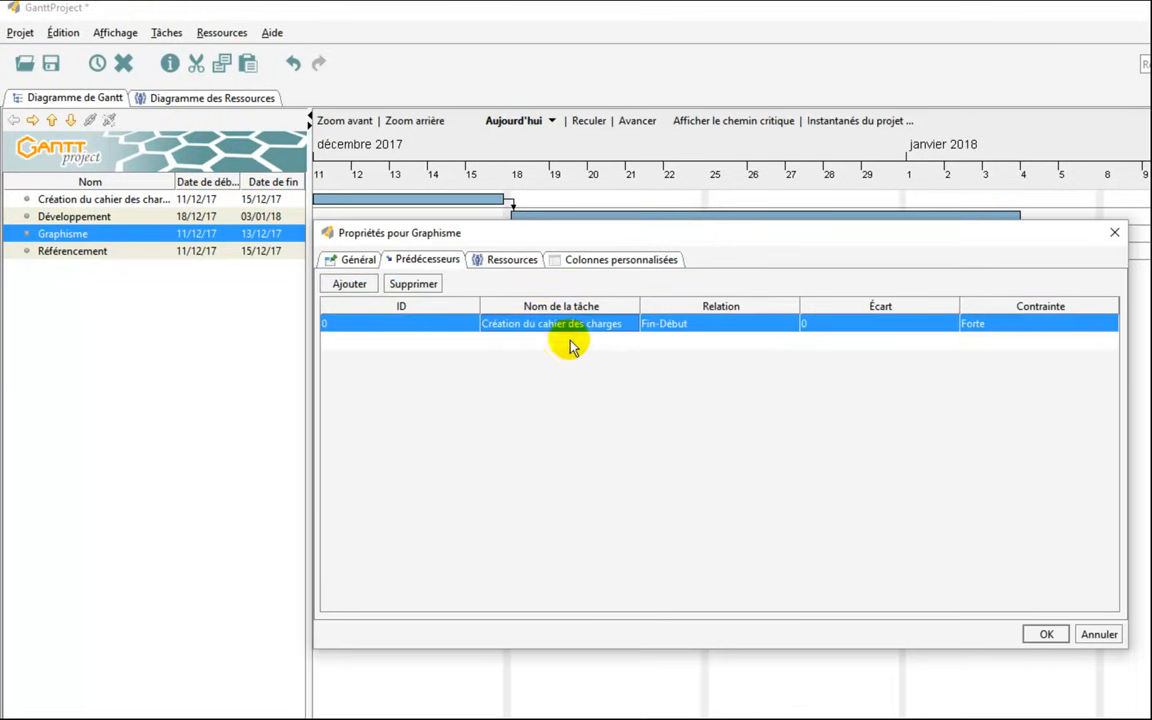
pyautogui.click(1046, 634)
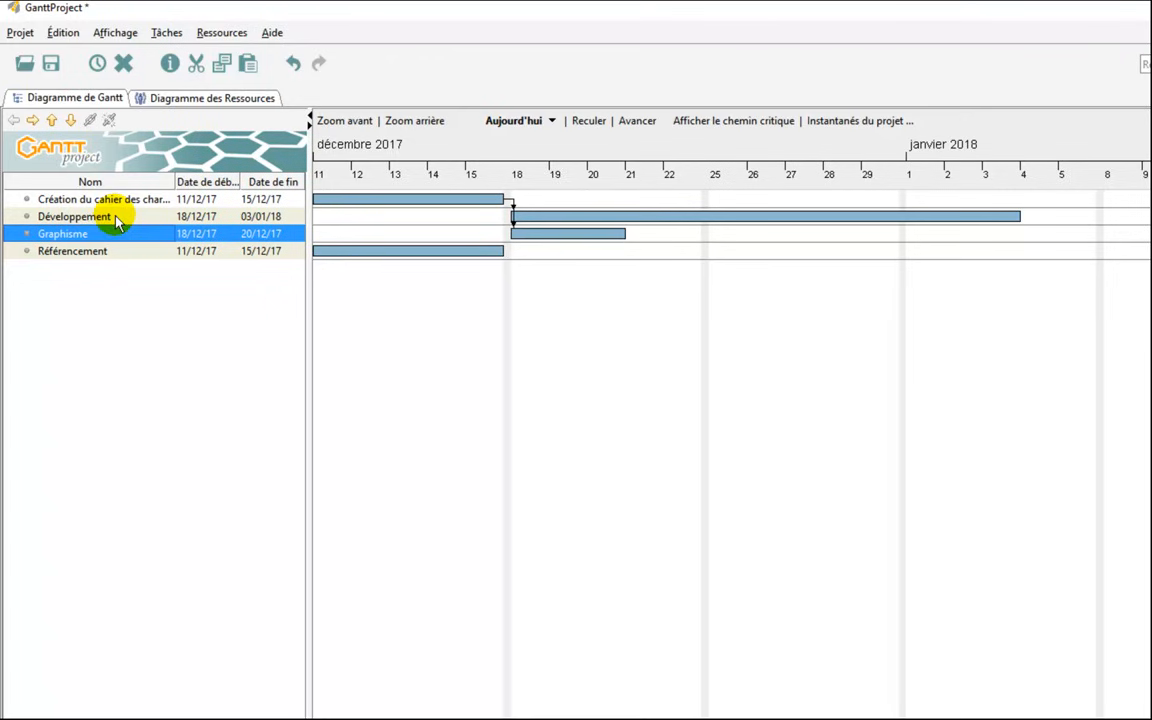
# - Make "Développement" the predecessor of the "Référencement" task with a Fin-Début relation
pyautogui.doubleClick(8, 258)
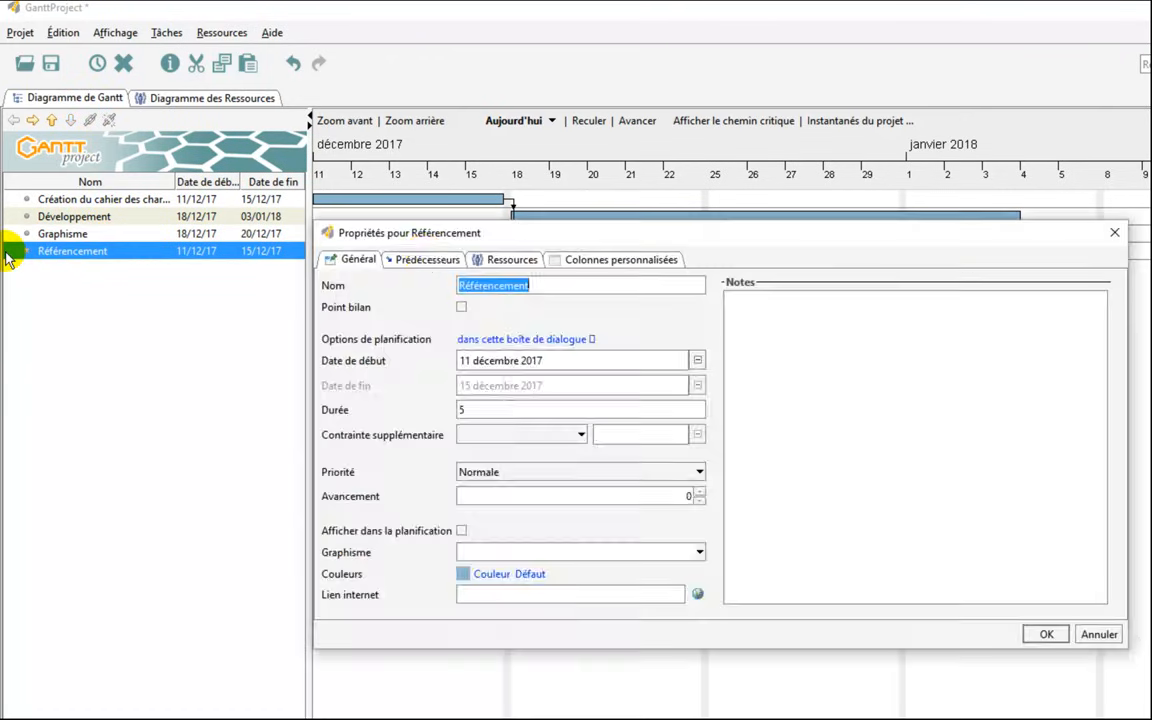
pyautogui.click(426, 260)
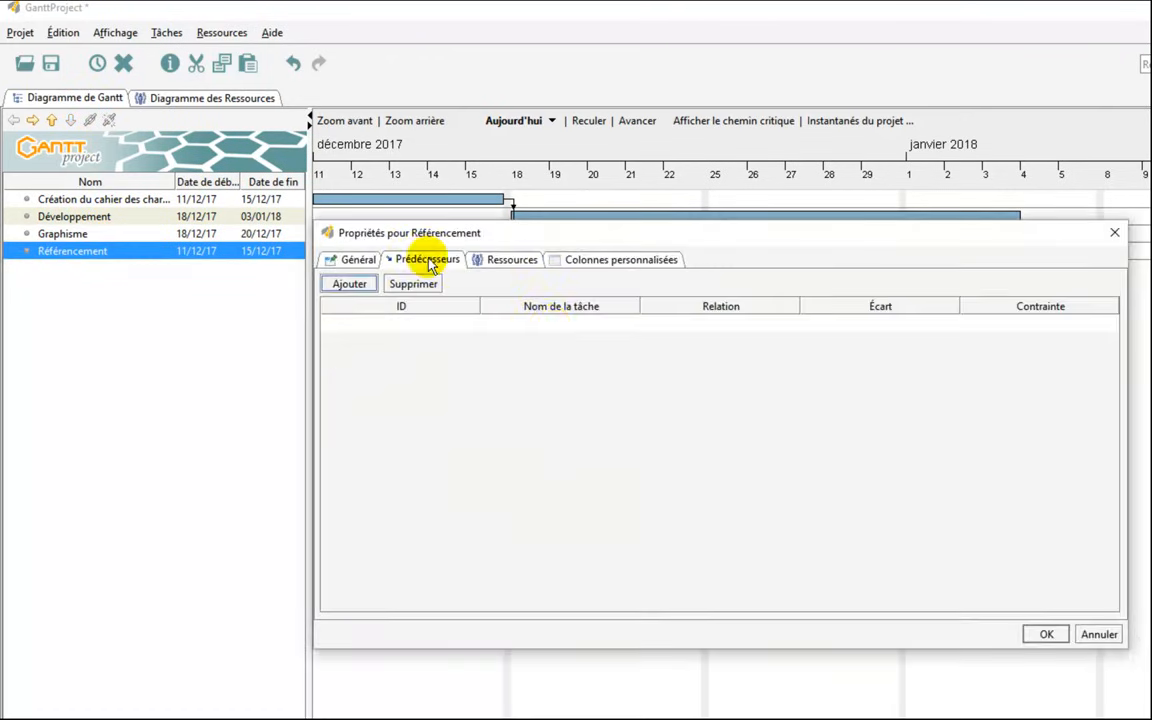
pyautogui.click(548, 326)
pyautogui.click(553, 357)
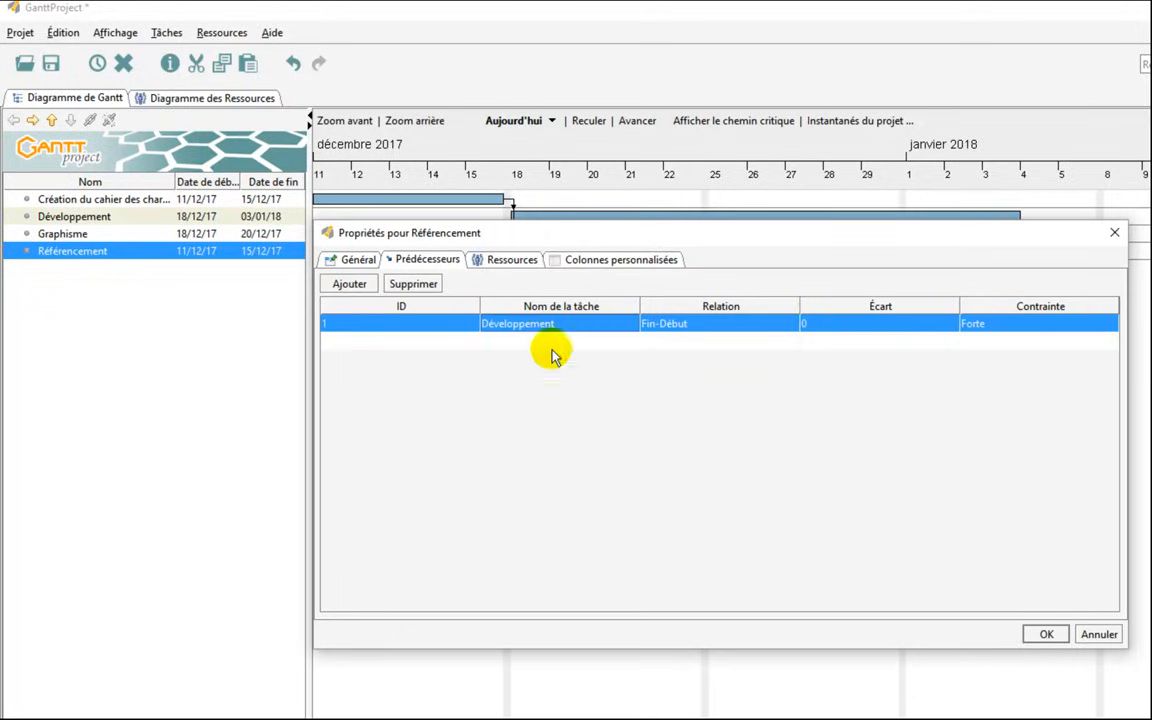
pyautogui.click(1047, 635)
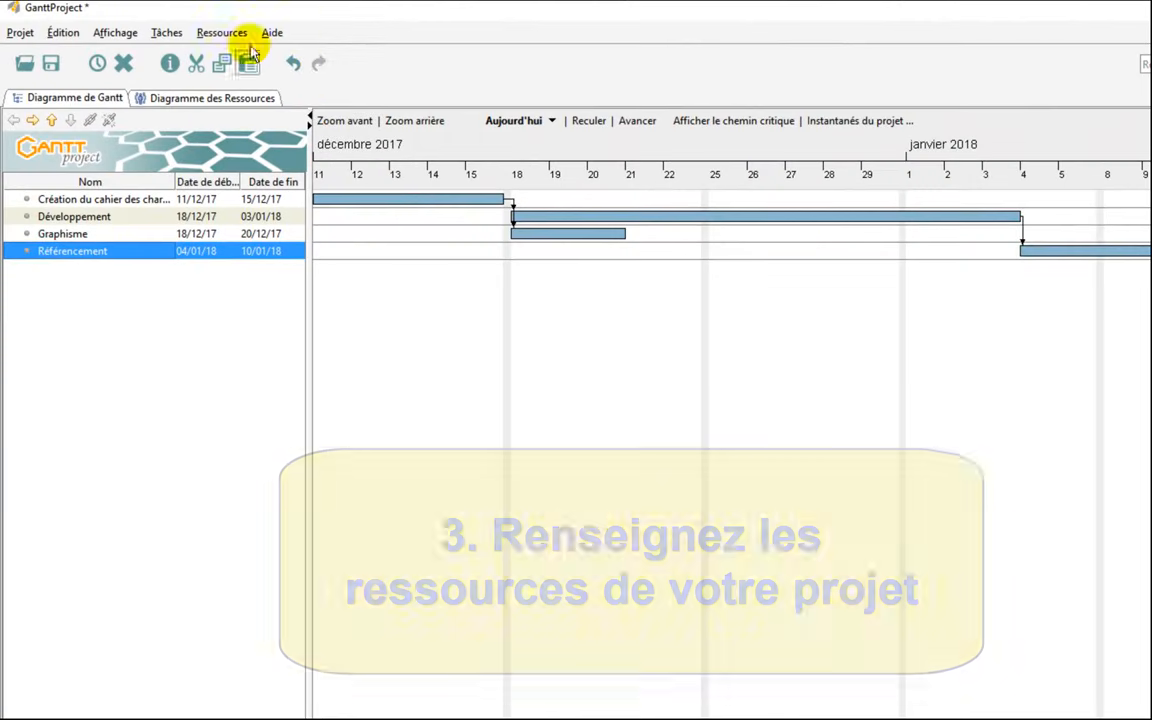
# - Switch to the Excel project table and review the resources listed for the first three tasks
pyautogui.click(236, 37)
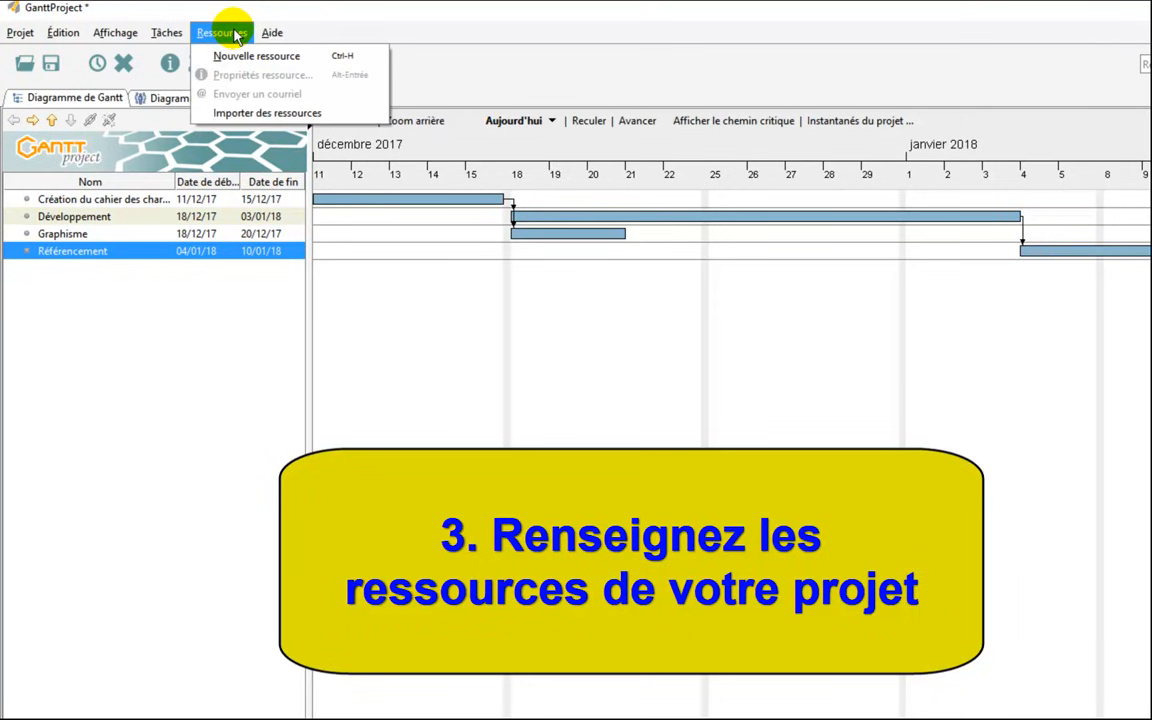
pyautogui.hotkey('alt', 'Tab')
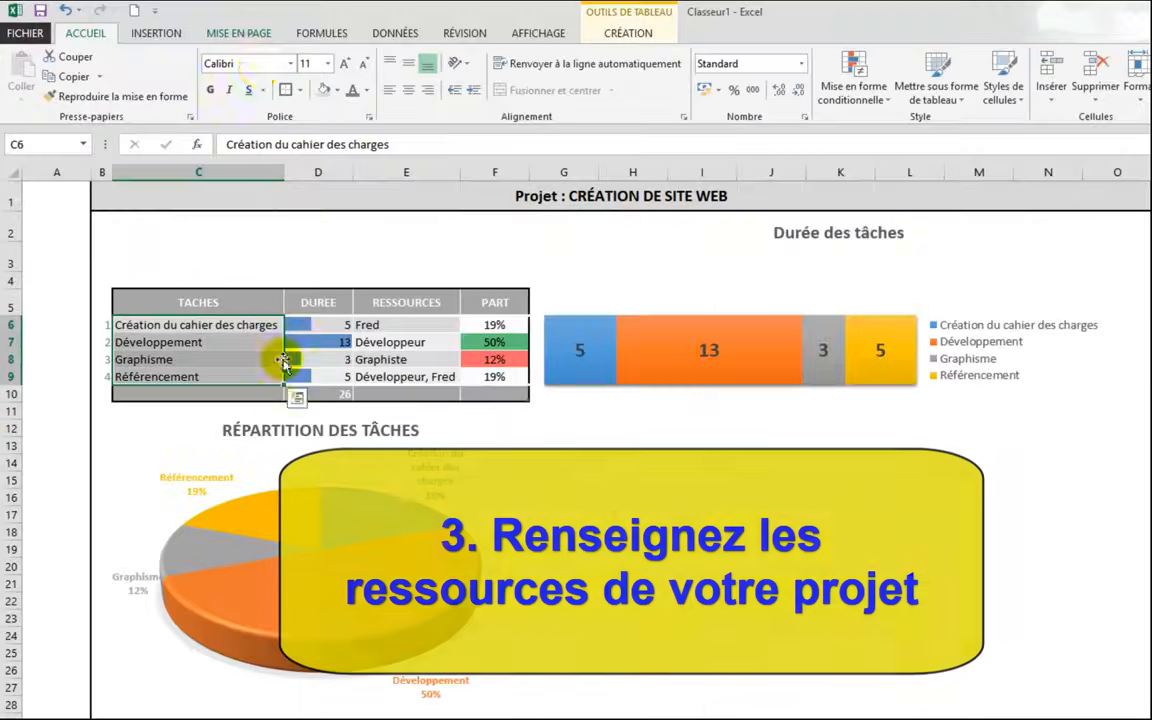
pyautogui.click(384, 327)
pyautogui.click(380, 343)
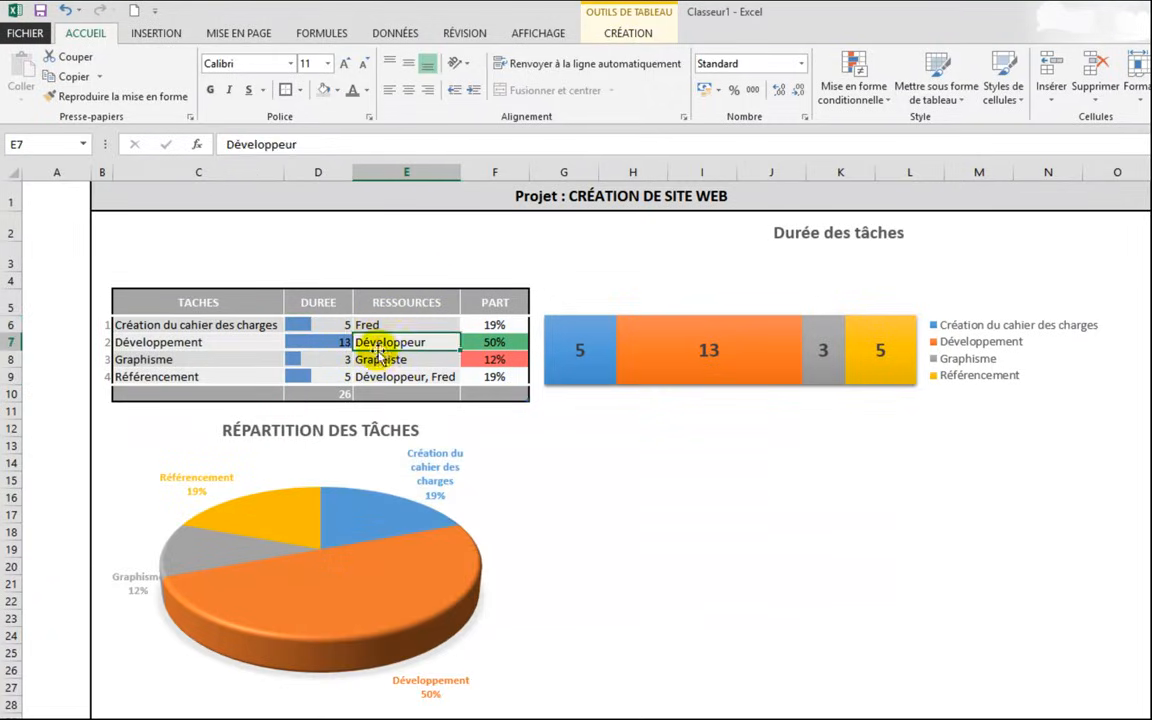
pyautogui.click(381, 360)
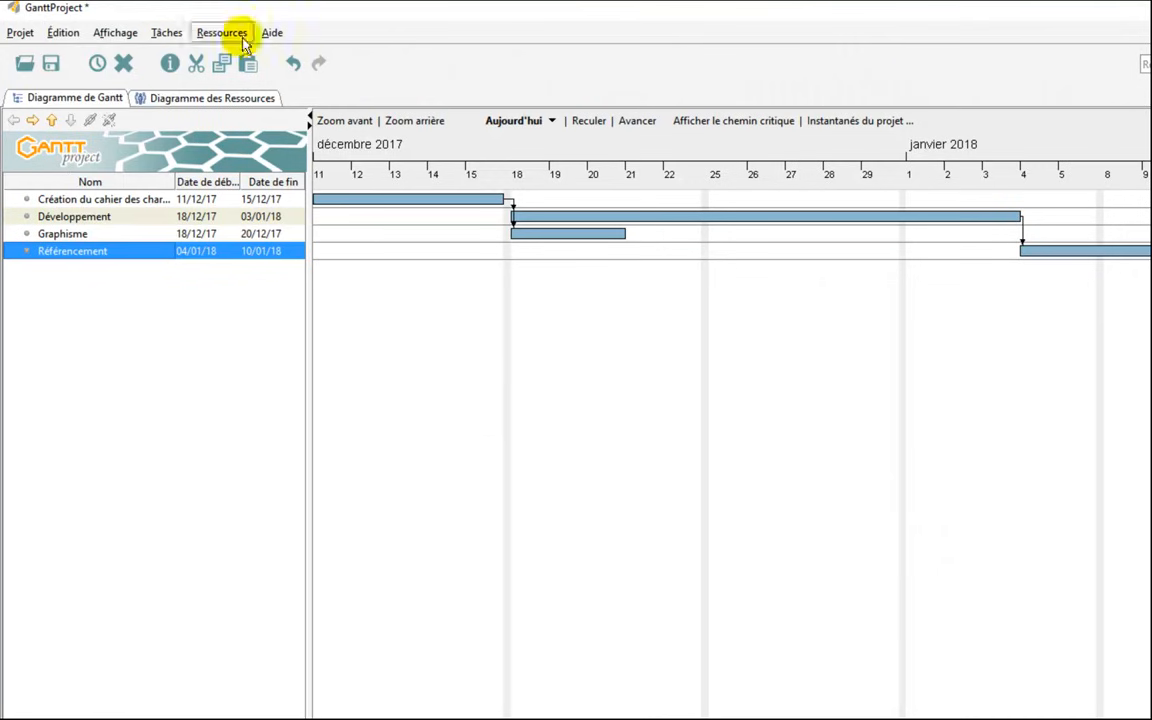
# - In GanttProject, create a resource with the project manager's full name and the default role "Chef de projet"
pyautogui.click(224, 31)
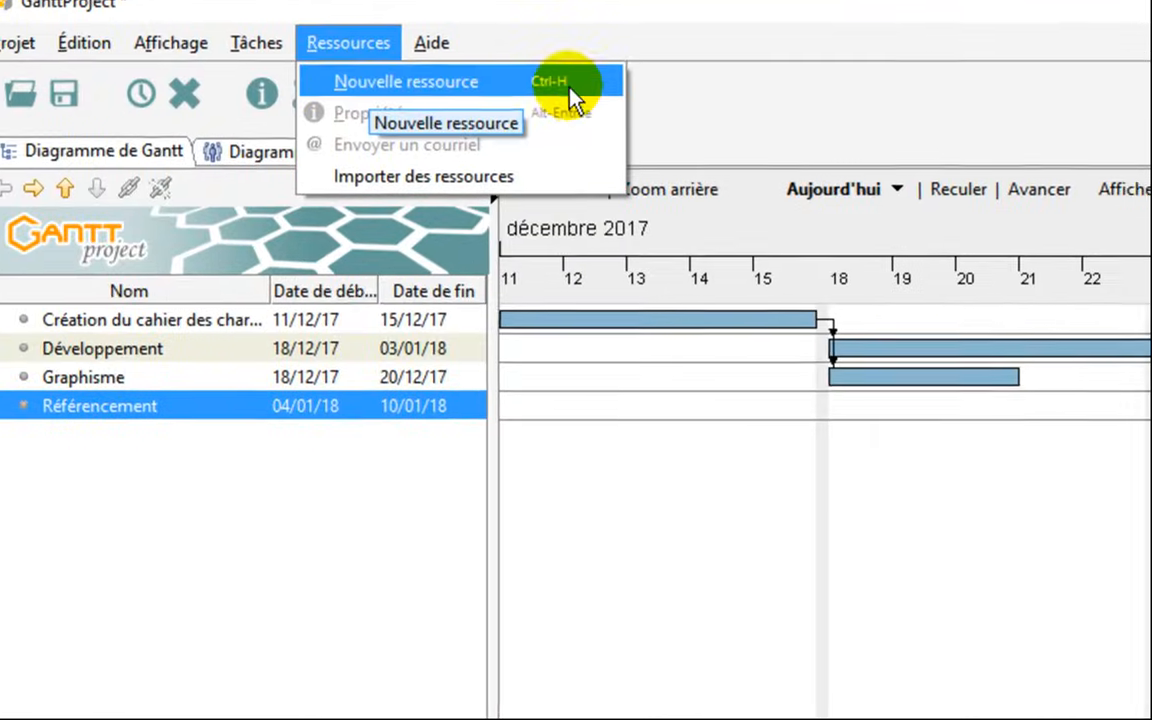
pyautogui.click(585, 95)
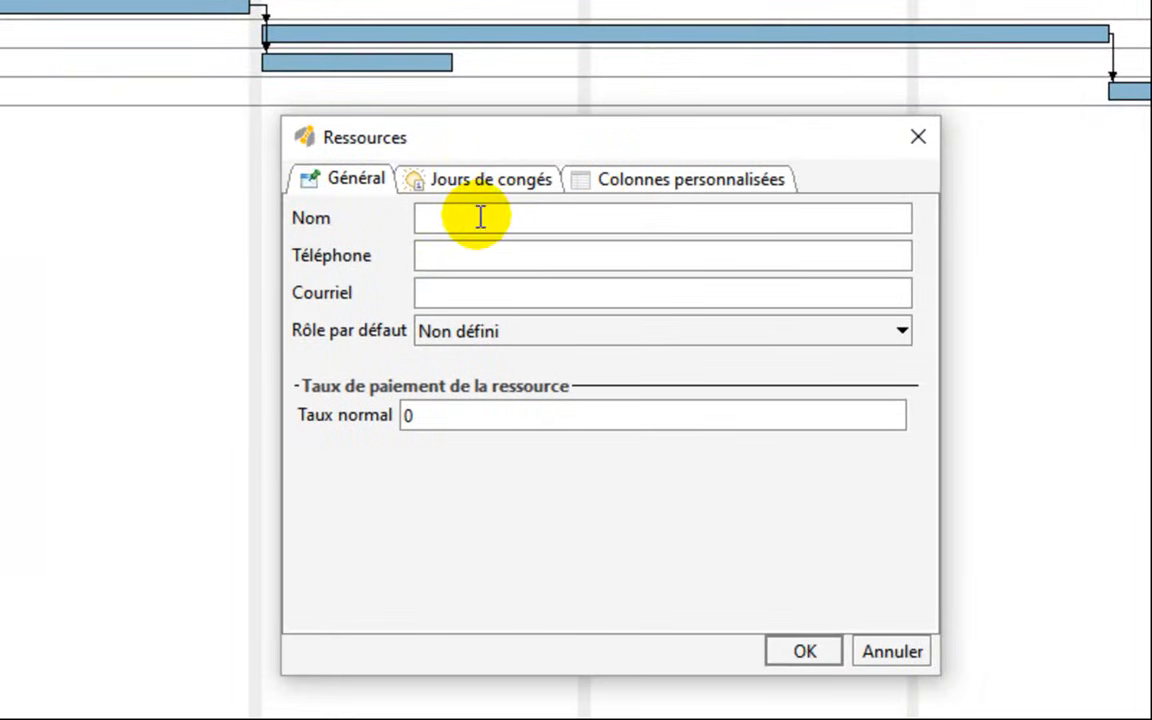
pyautogui.click(480, 217)
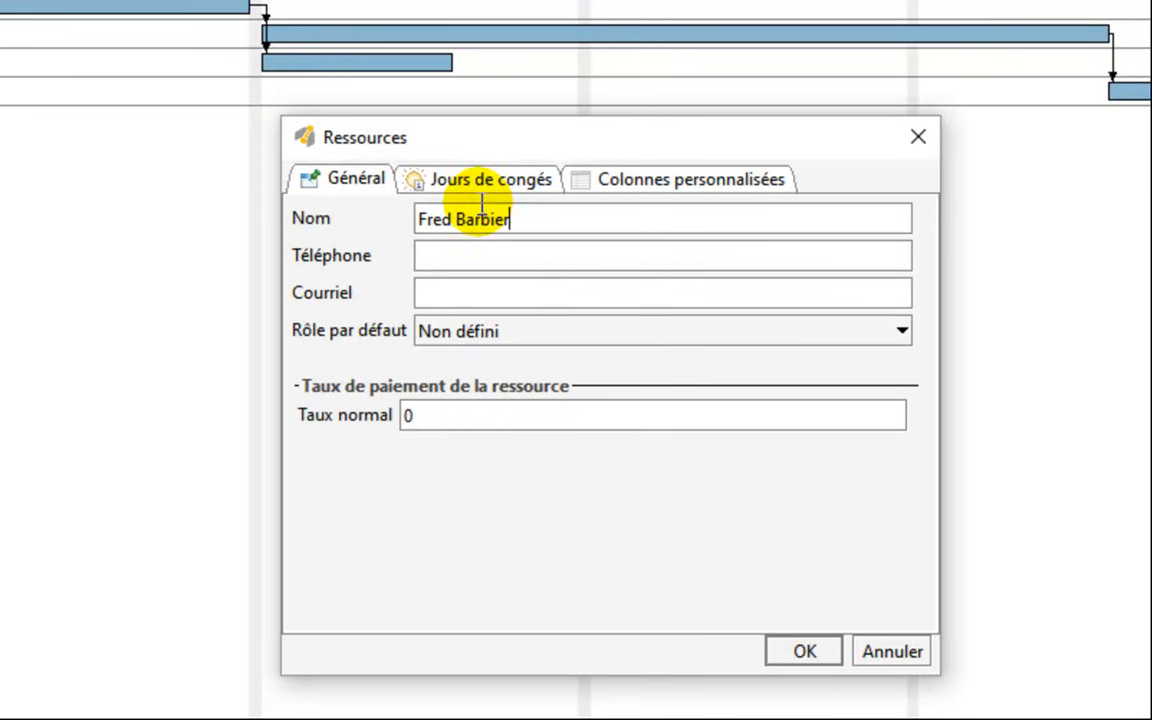
pyautogui.click(517, 334)
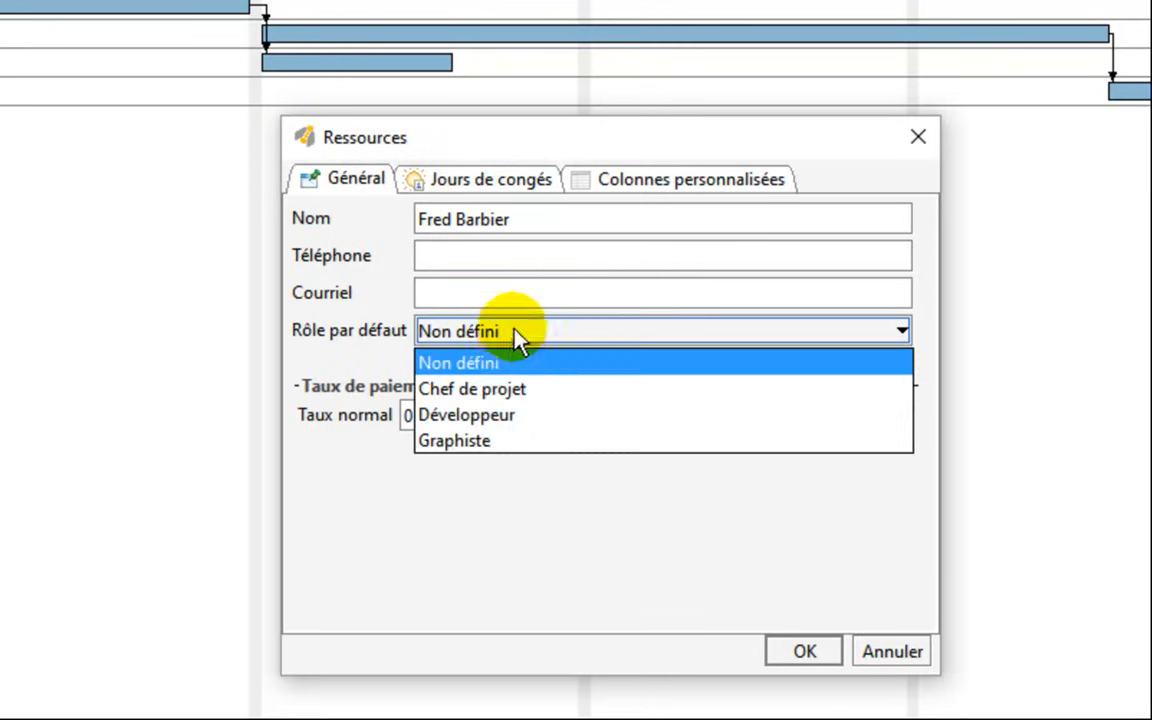
pyautogui.click(517, 393)
pyautogui.click(810, 652)
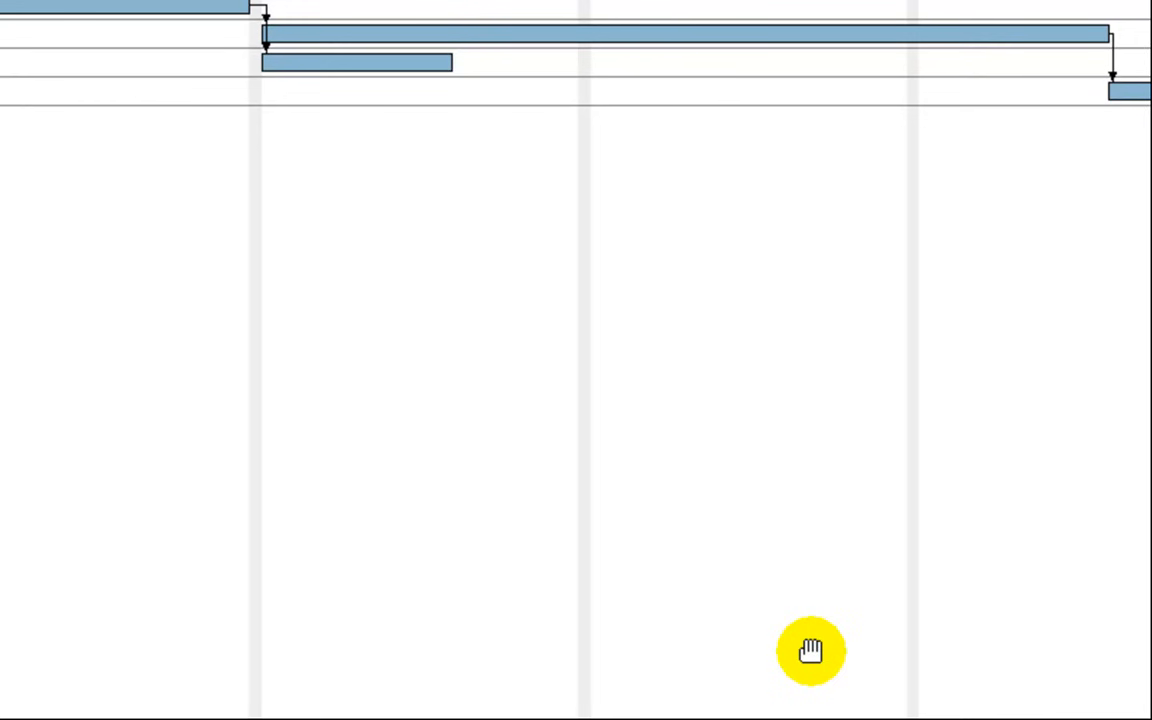
# - Create a resource named "Bill Gates" with the default role "Développeur"
pyautogui.hotkey('ctrl', 'h')
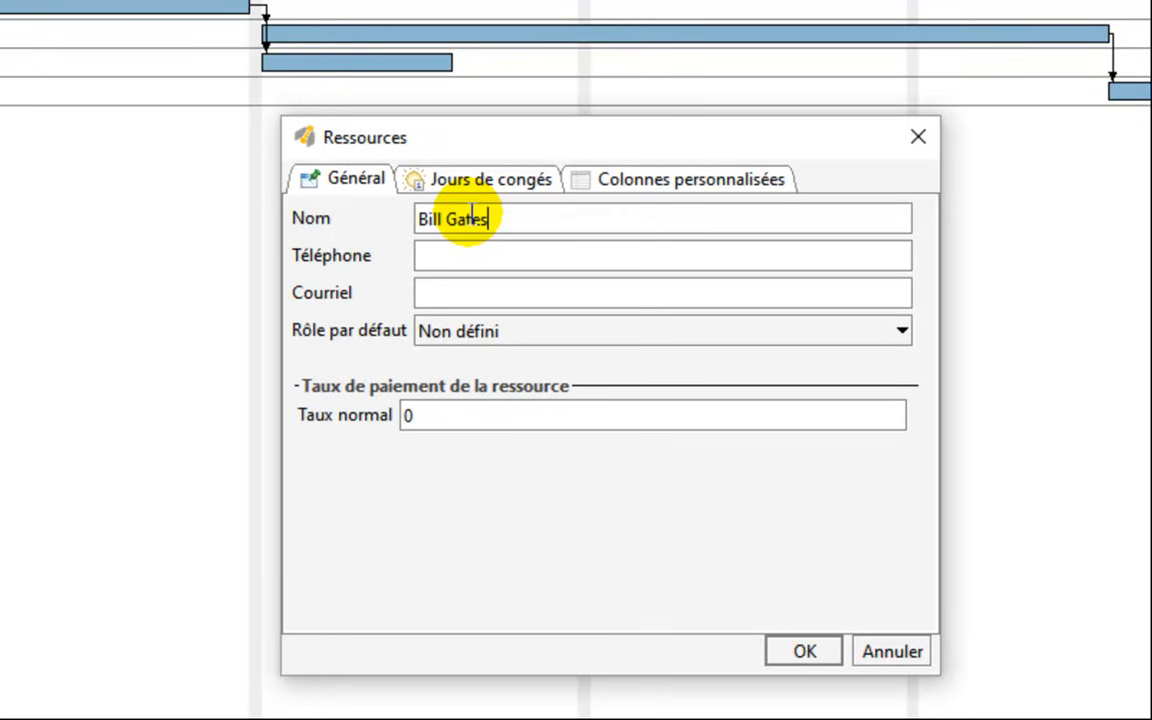
pyautogui.click(478, 338)
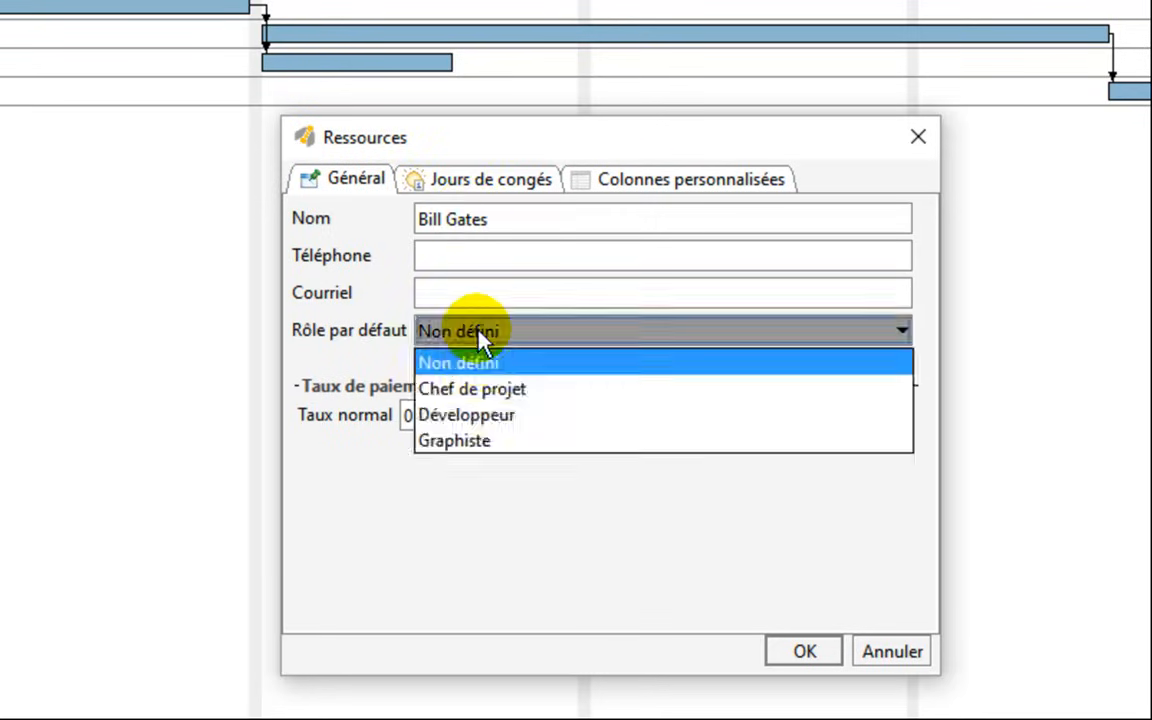
pyautogui.click(484, 413)
pyautogui.click(803, 655)
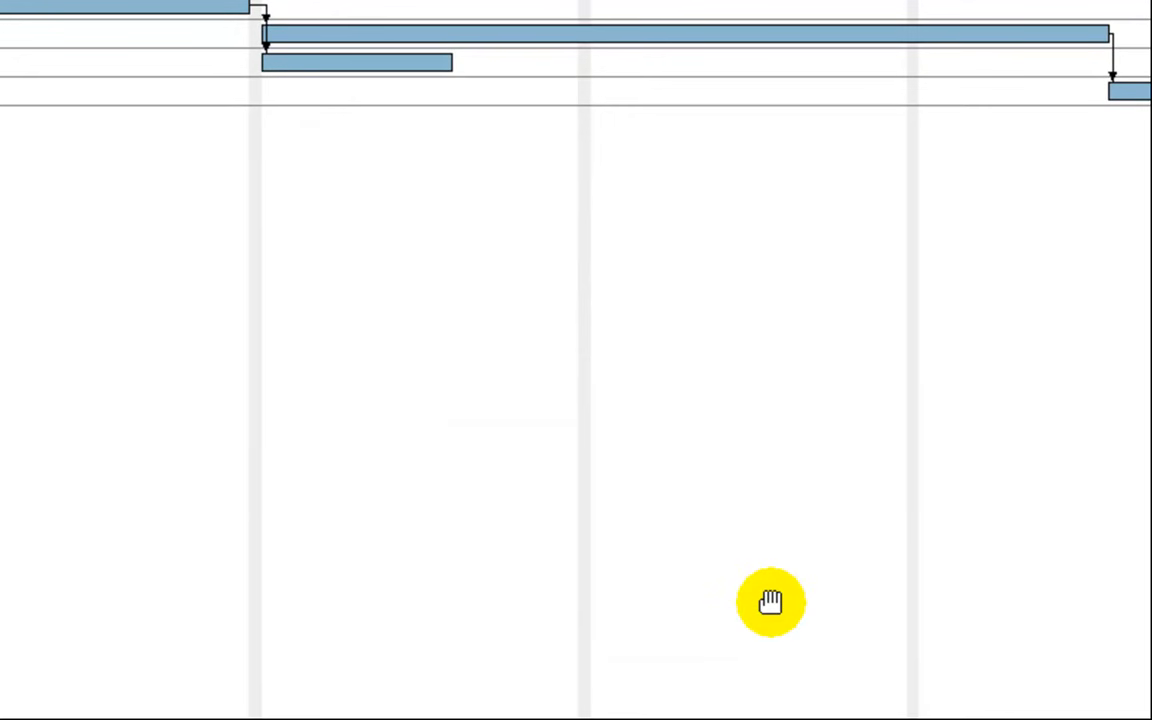
# - Create a resource named "Pablo Picasso" with the default role "Graphiste" and display the resource chart
pyautogui.hotkey('ctrl', 'h')
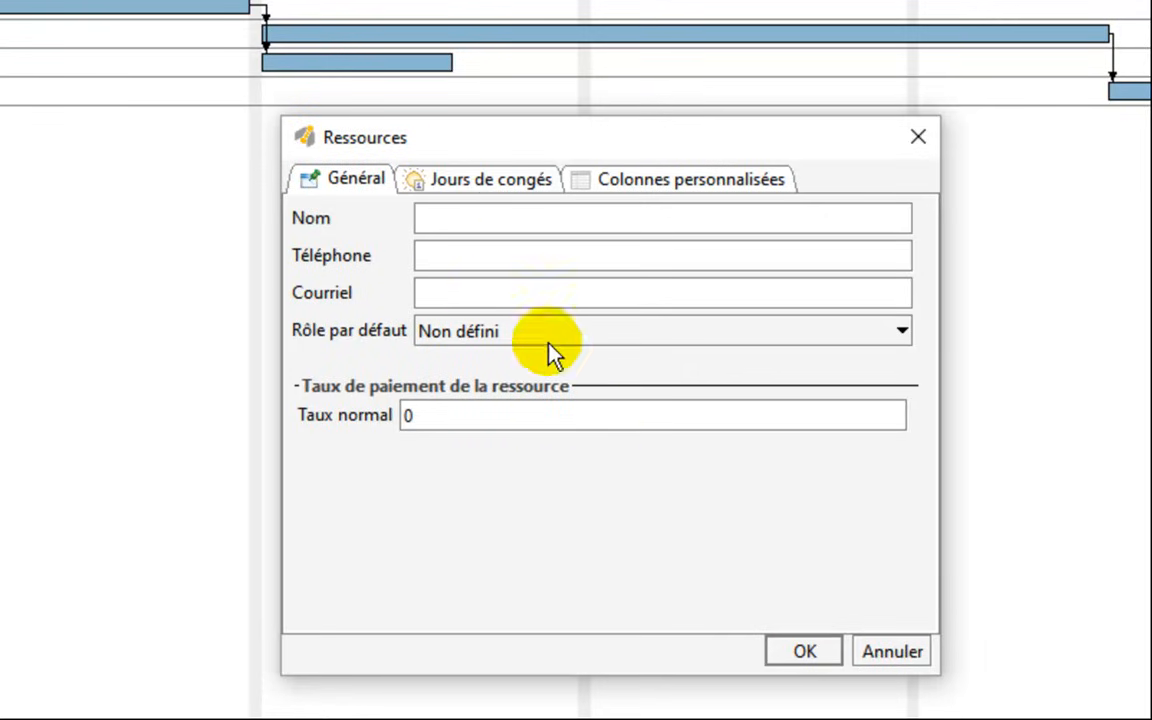
pyautogui.click(442, 222)
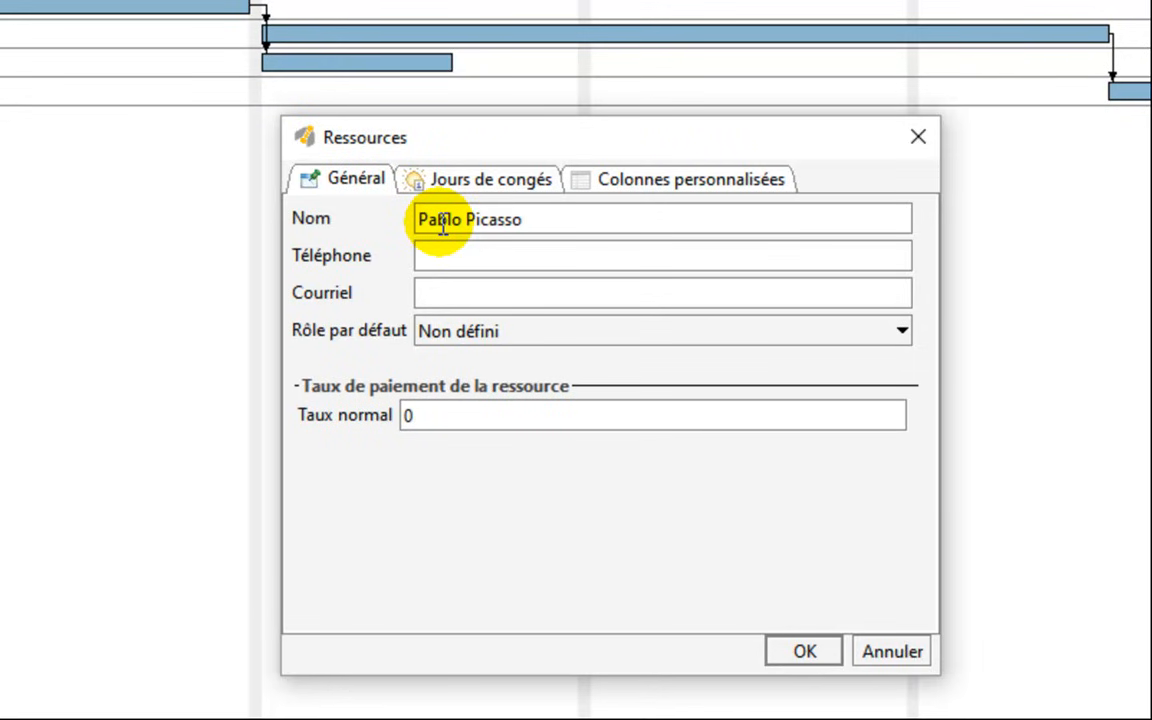
pyautogui.write('Pablo Picasso')
pyautogui.click(481, 330)
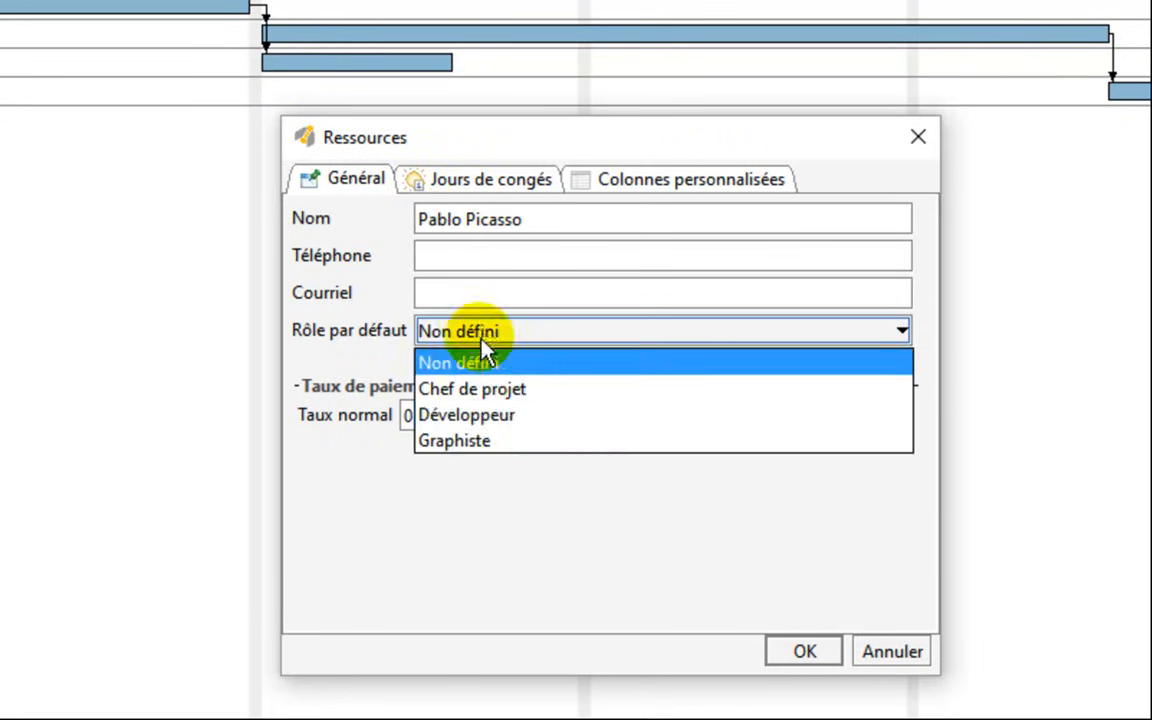
pyautogui.click(503, 445)
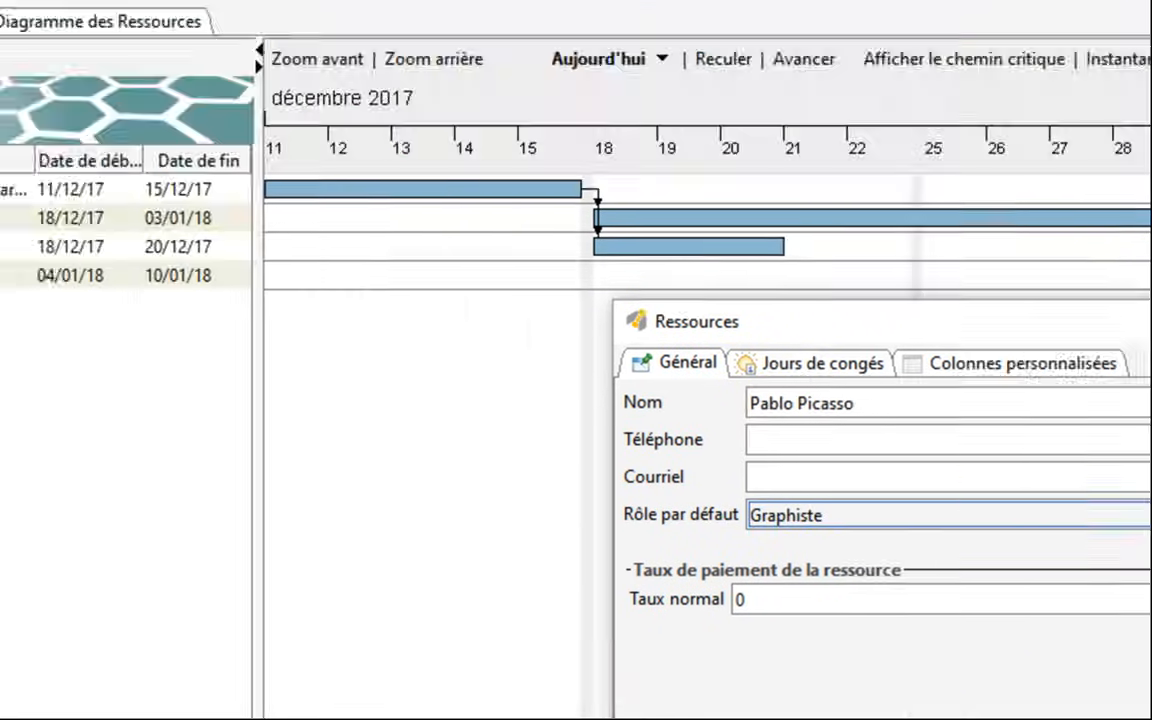
pyautogui.click(810, 655)
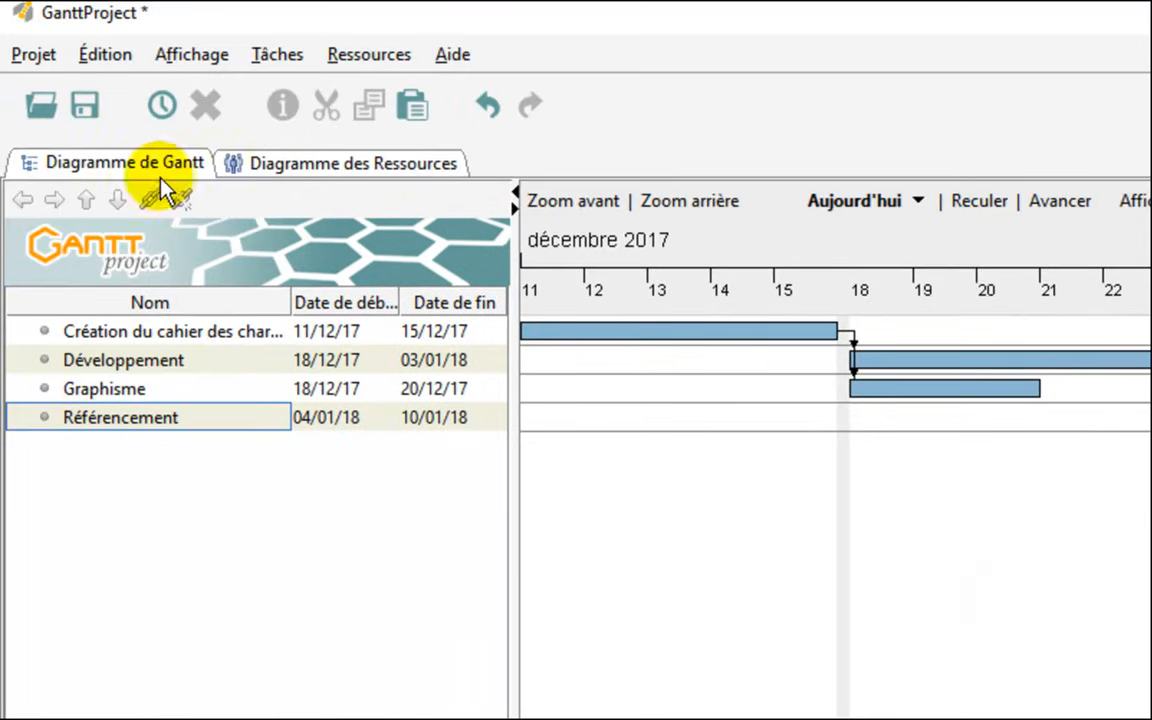
pyautogui.click(410, 165)
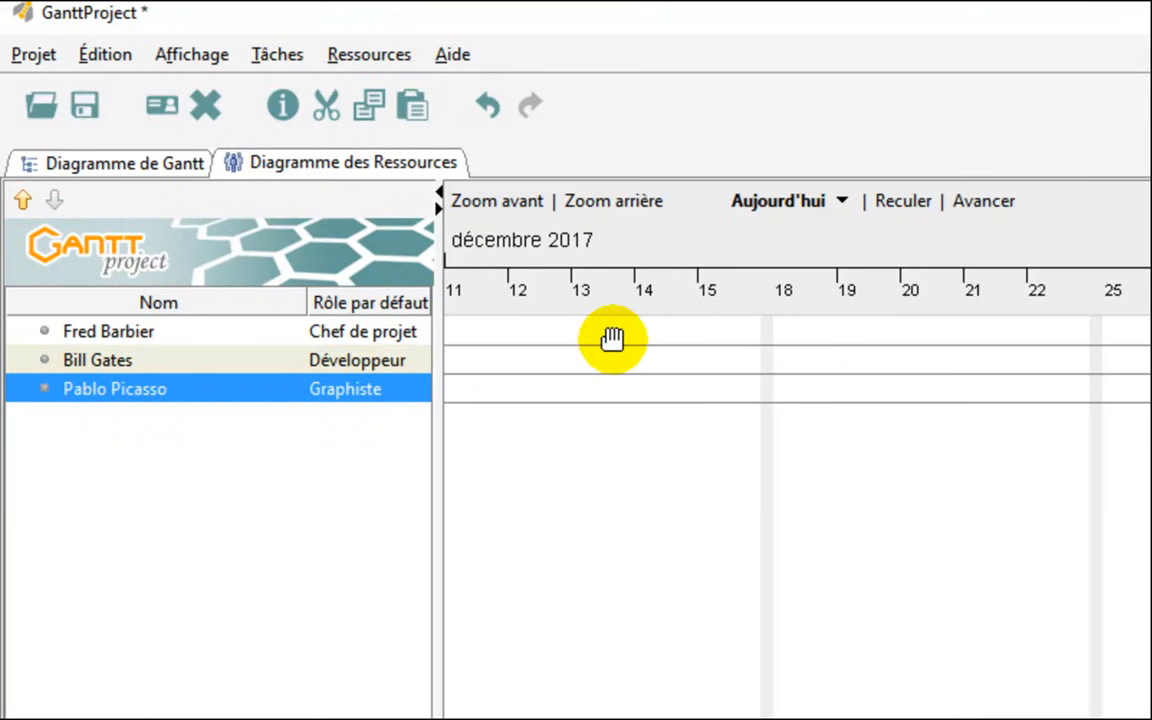
# - Return to the Gantt chart and assign the "Chef de projet" resource to the "Création du cahier des charges" task
pyautogui.click(95, 172)
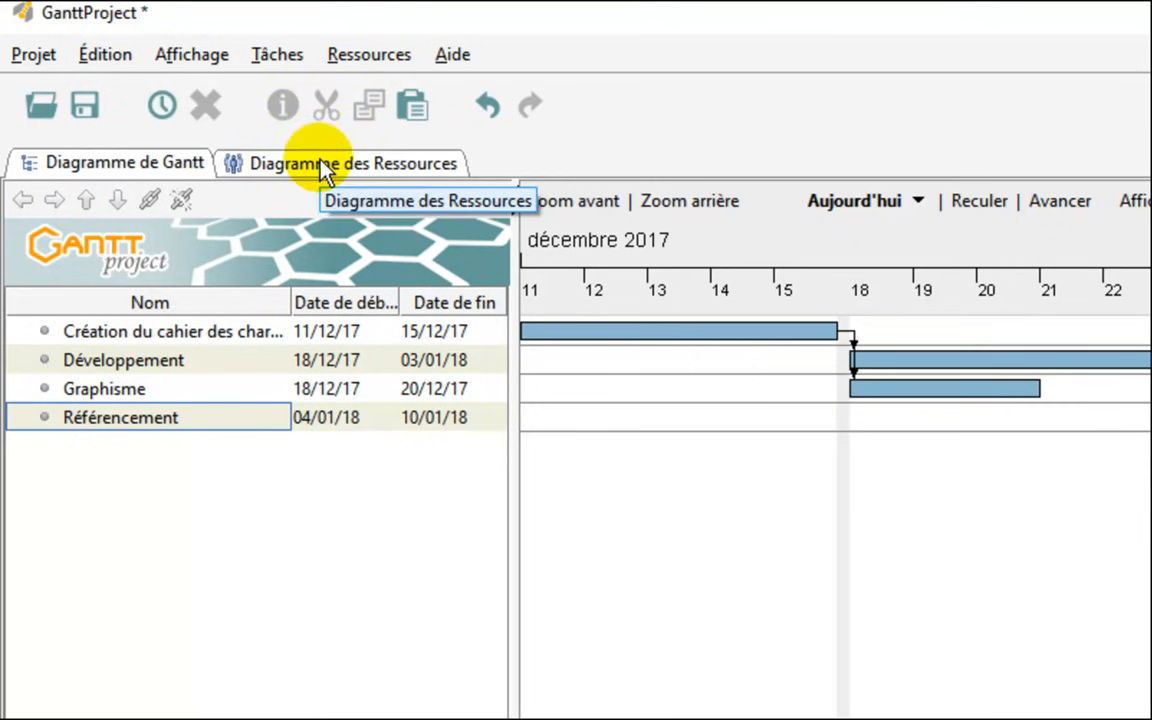
pyautogui.doubleClick(22, 333)
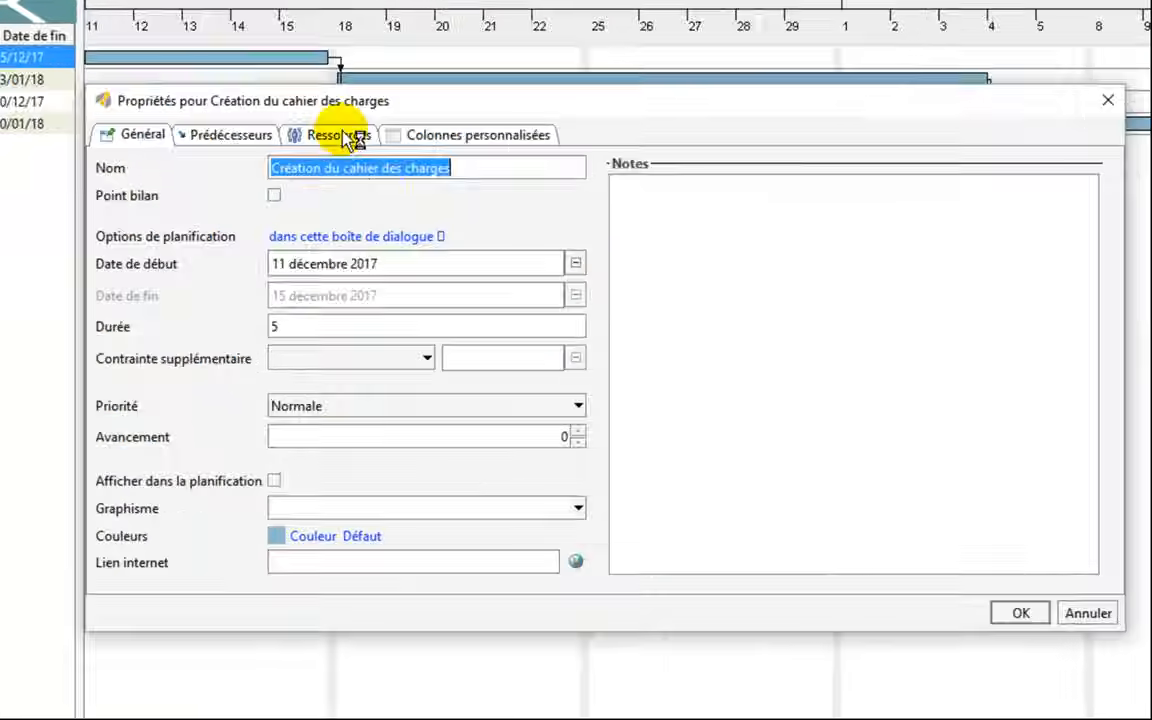
pyautogui.click(477, 235)
pyautogui.click(460, 303)
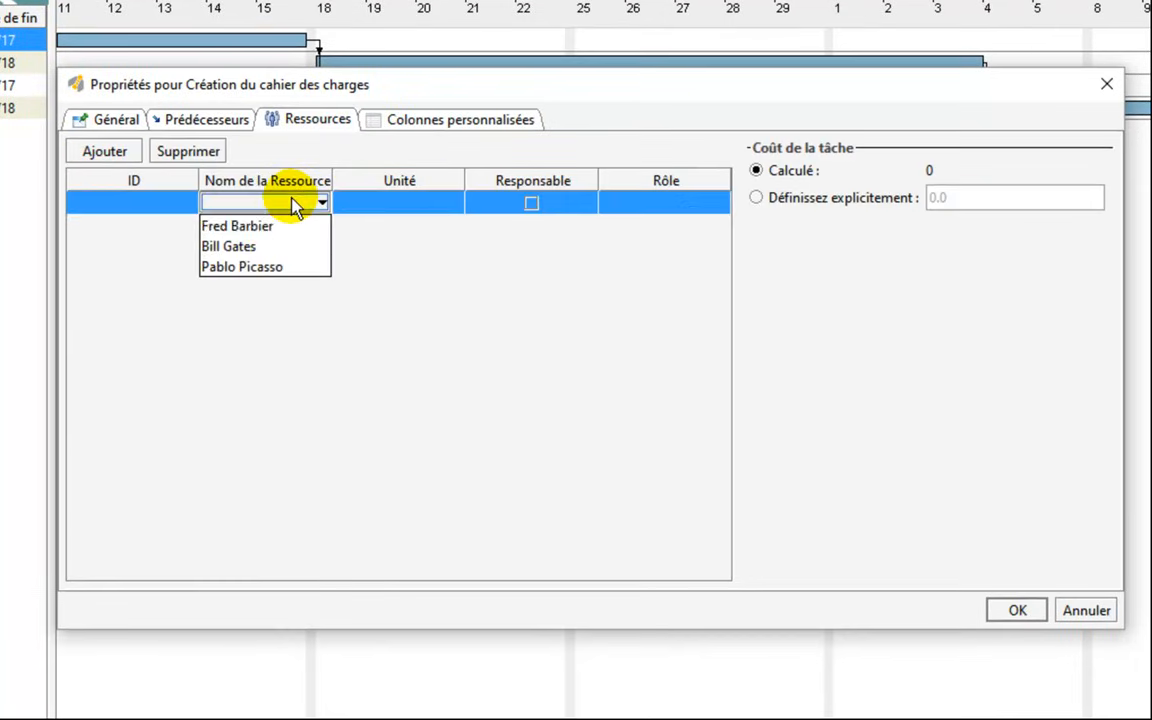
pyautogui.click(276, 228)
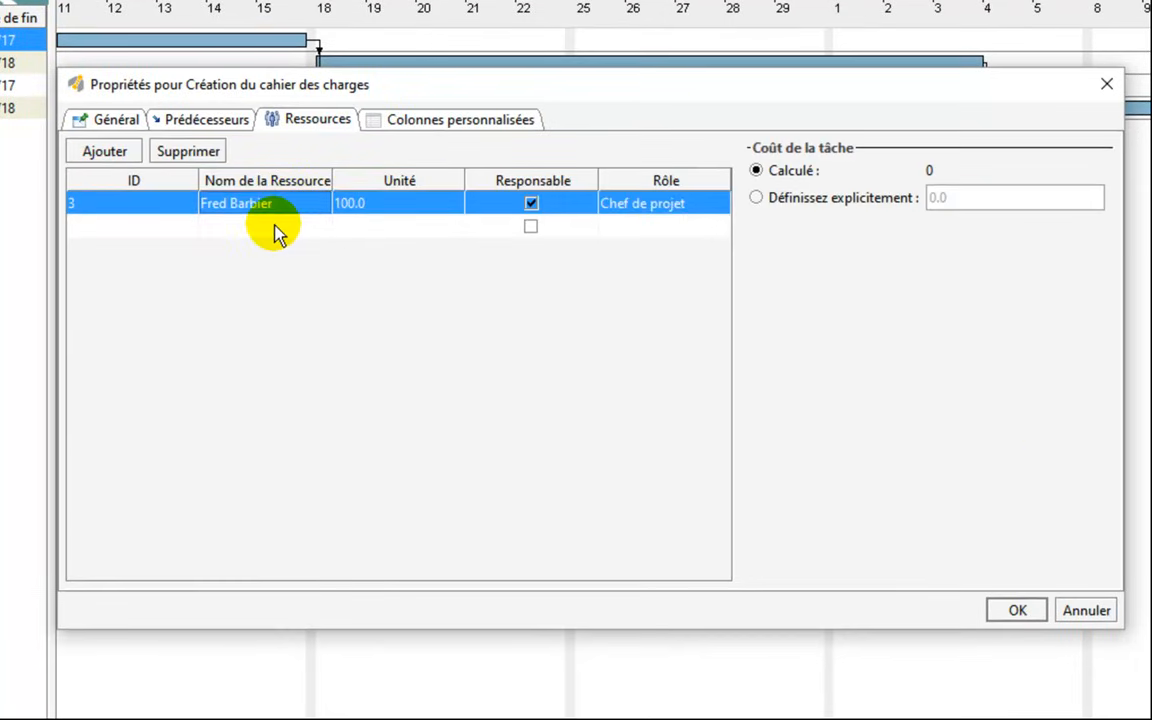
pyautogui.click(1017, 610)
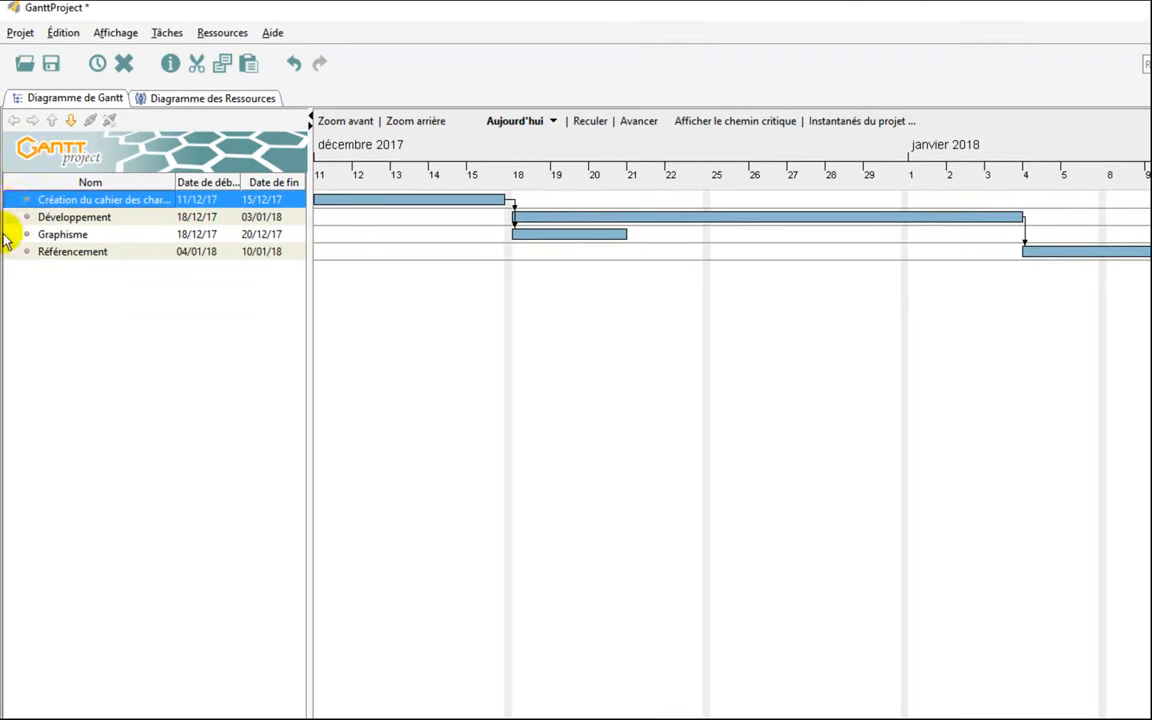
# - Assign the resource "Bill Gates" to the "Développement" task and accept its properties
pyautogui.doubleClick(5, 217)
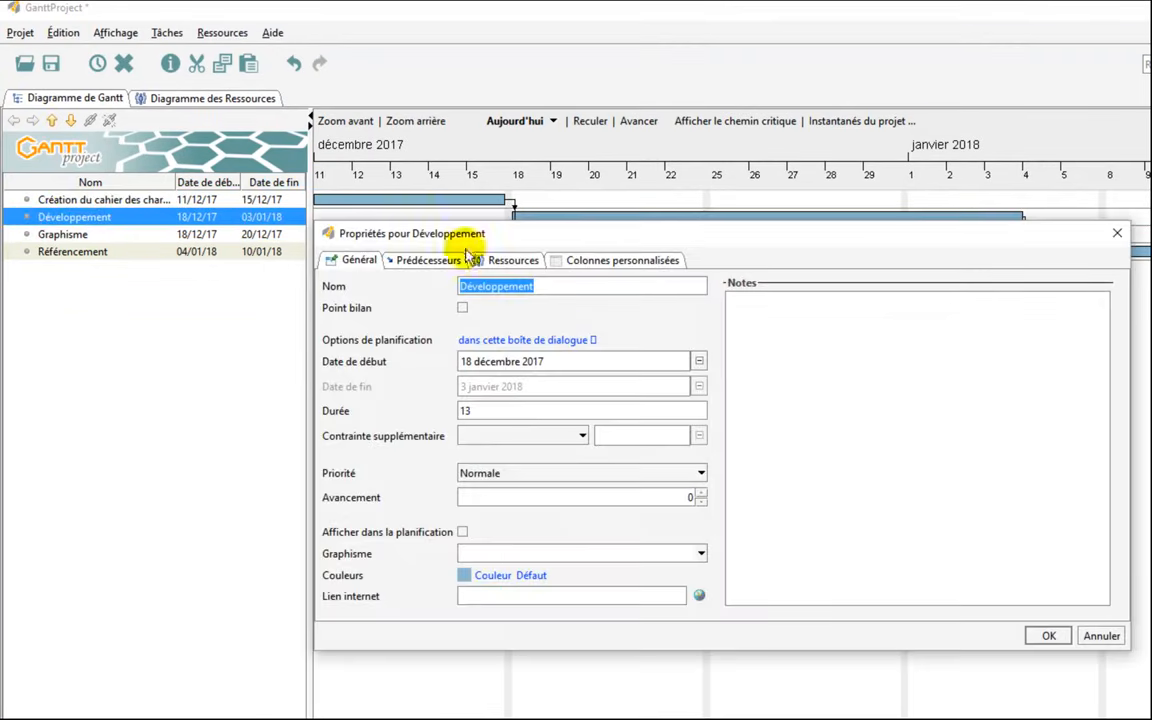
pyautogui.click(512, 262)
pyautogui.click(490, 324)
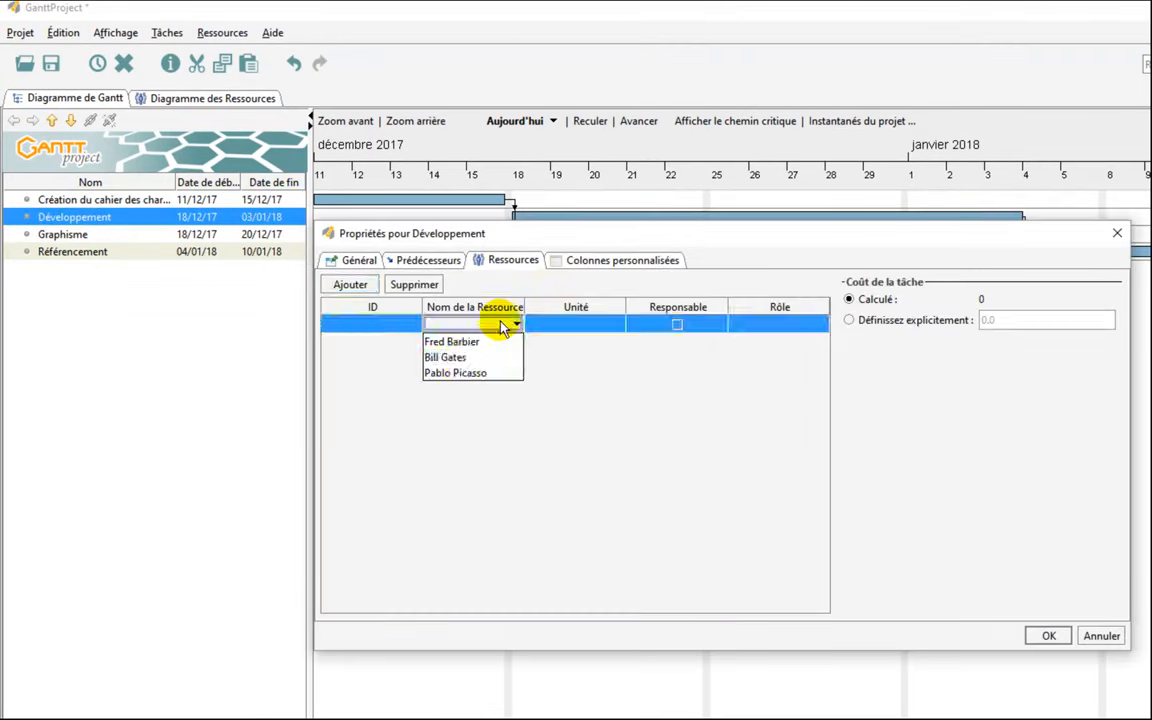
pyautogui.click(462, 356)
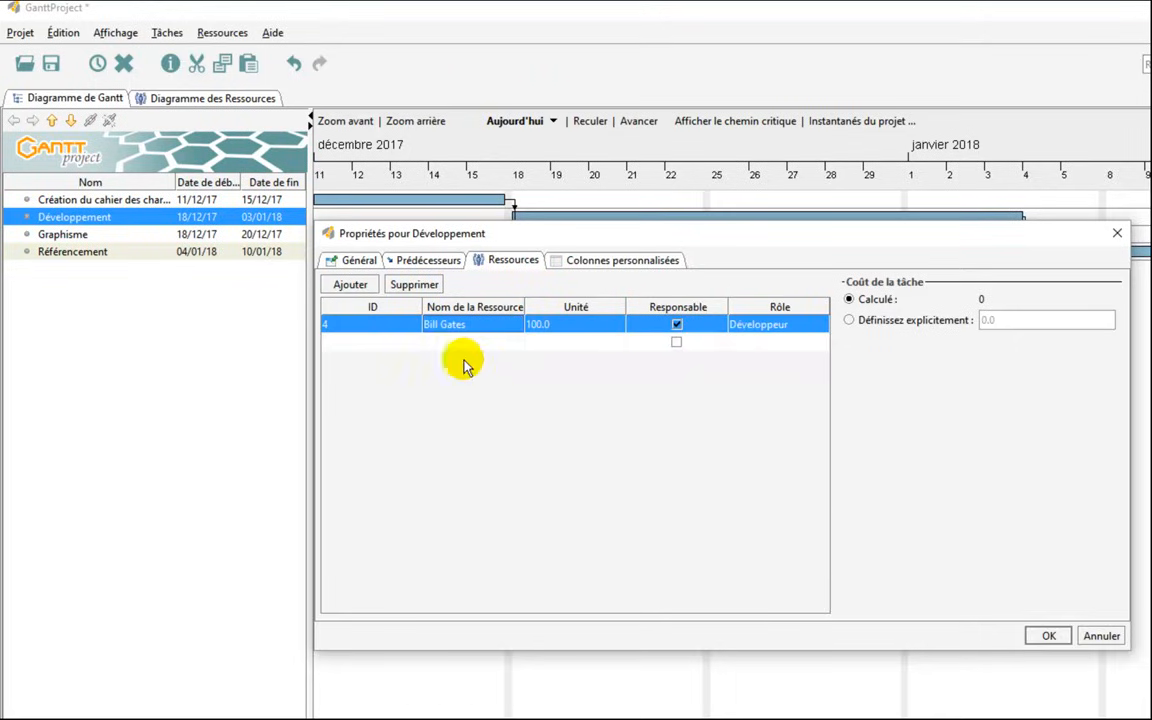
pyautogui.click(1048, 636)
# - Assign the resource "Pablo Picasso" to the "Graphisme" task and accept its properties
pyautogui.doubleClick(20, 238)
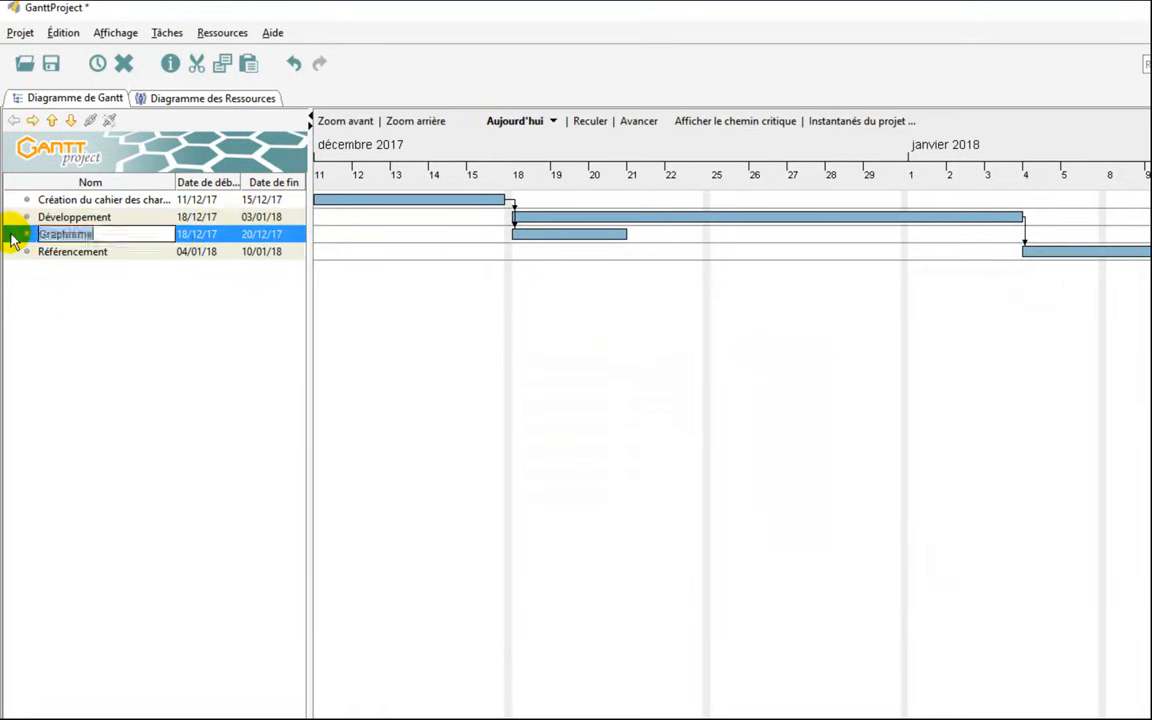
pyautogui.click(513, 260)
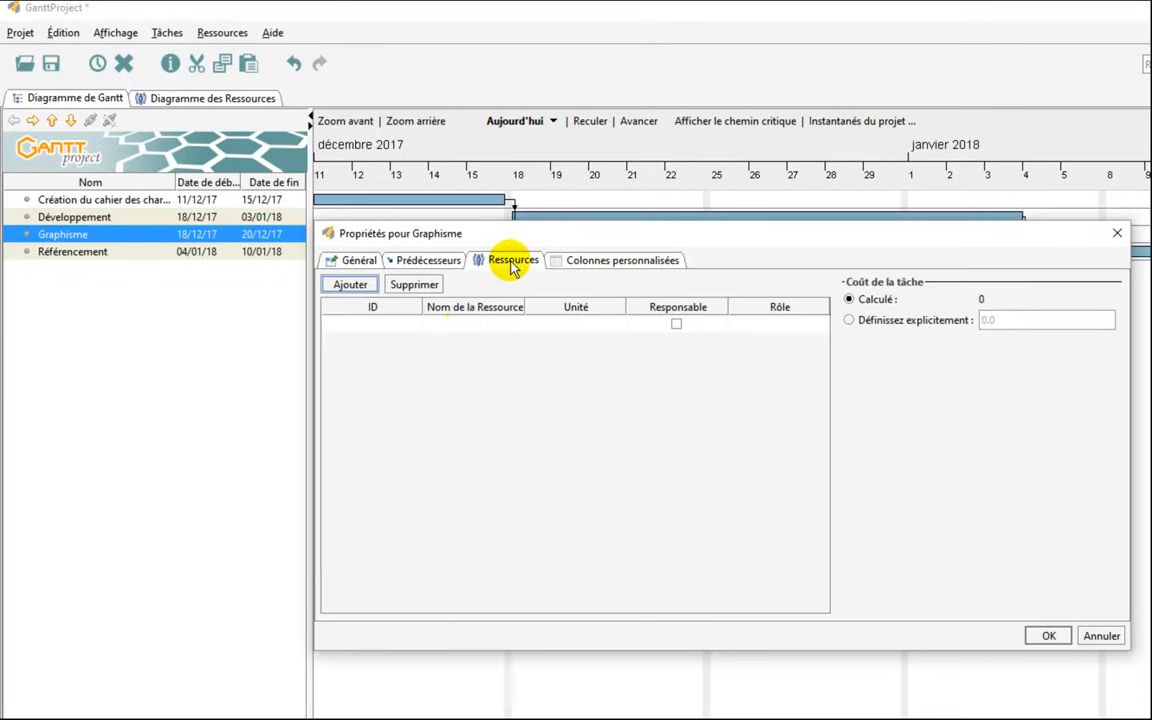
pyautogui.click(460, 322)
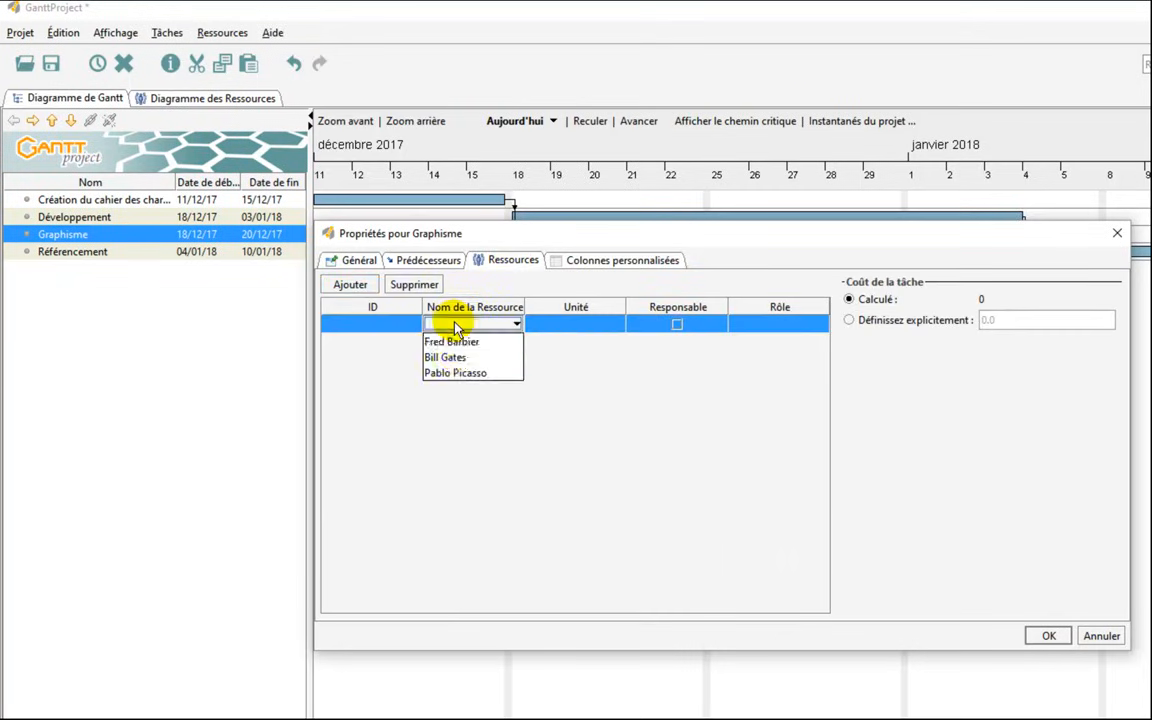
pyautogui.click(452, 374)
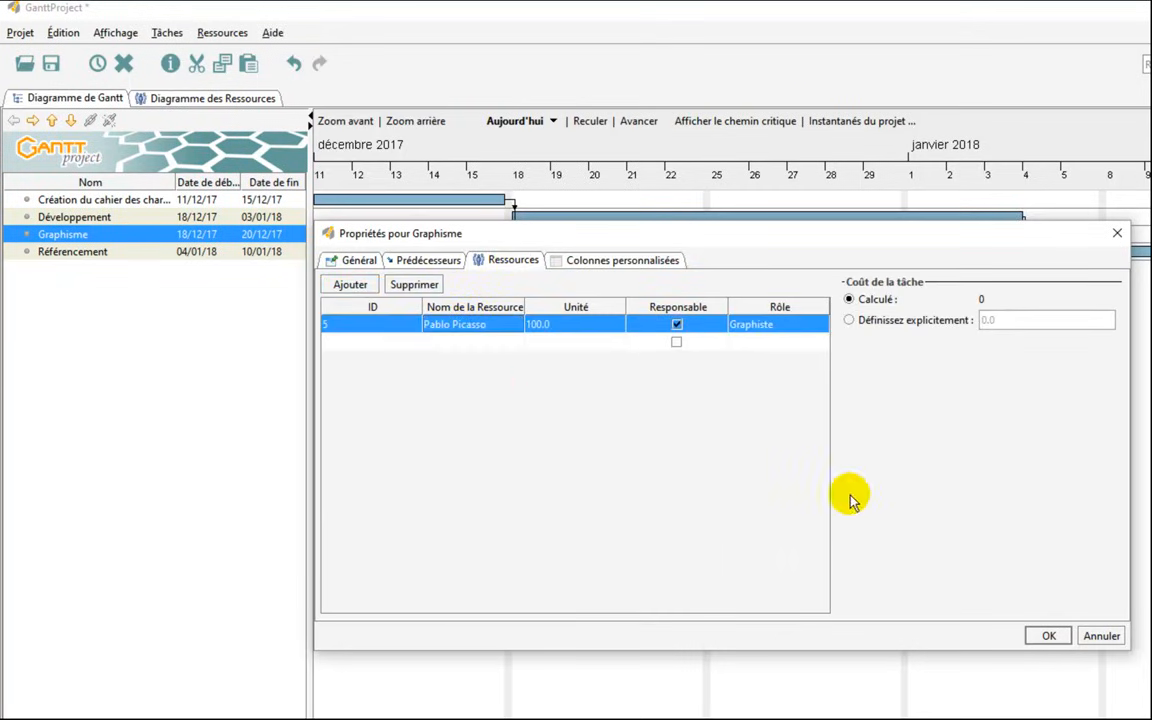
pyautogui.click(1046, 634)
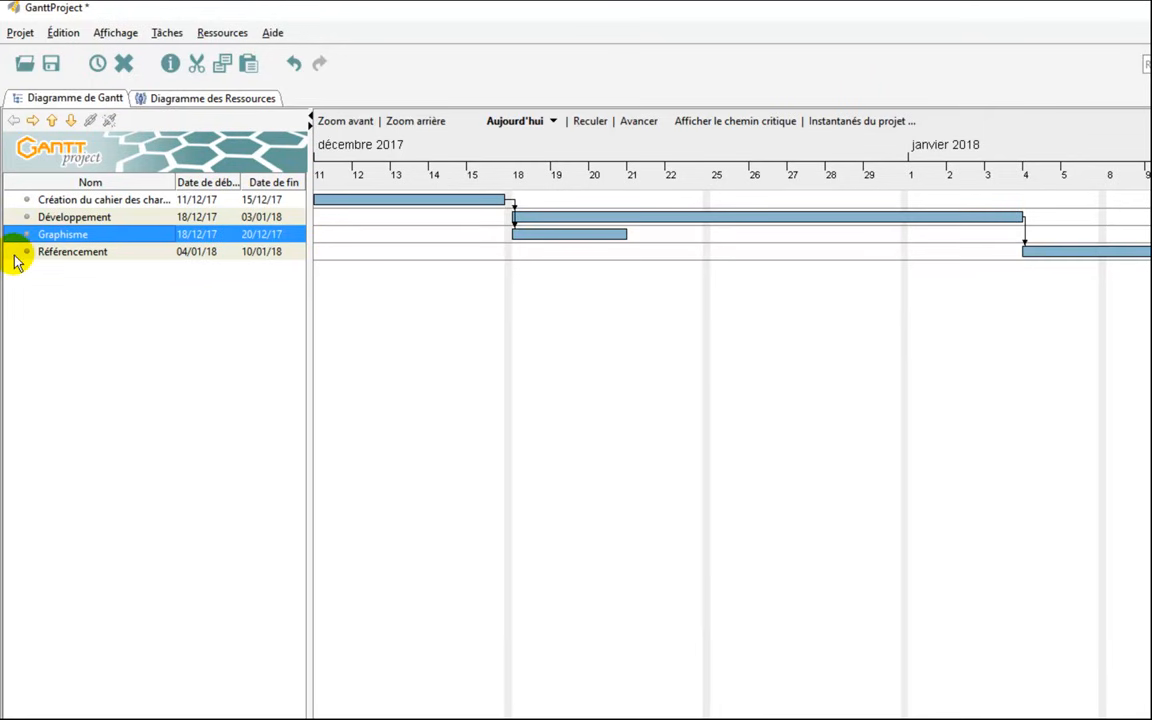
# - Assign the resources "Bill Gates" and the "Chef de projet" resource to the "Référencement" task and accept its properties
pyautogui.doubleClick(15, 256)
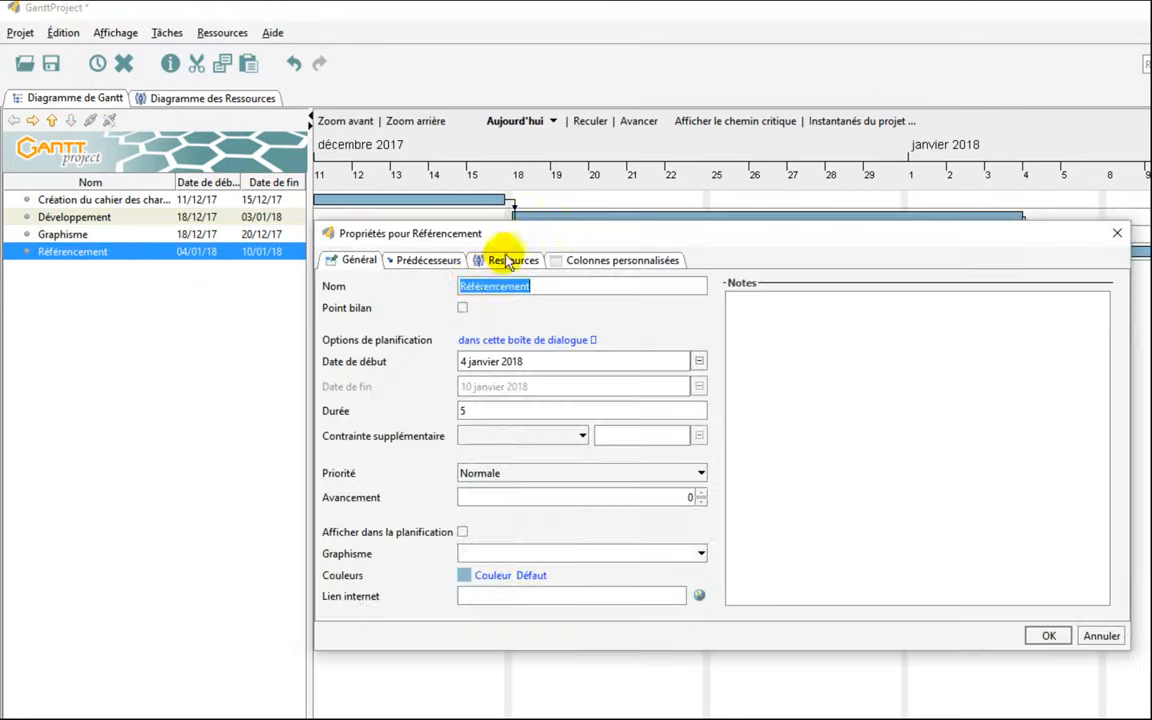
pyautogui.click(508, 261)
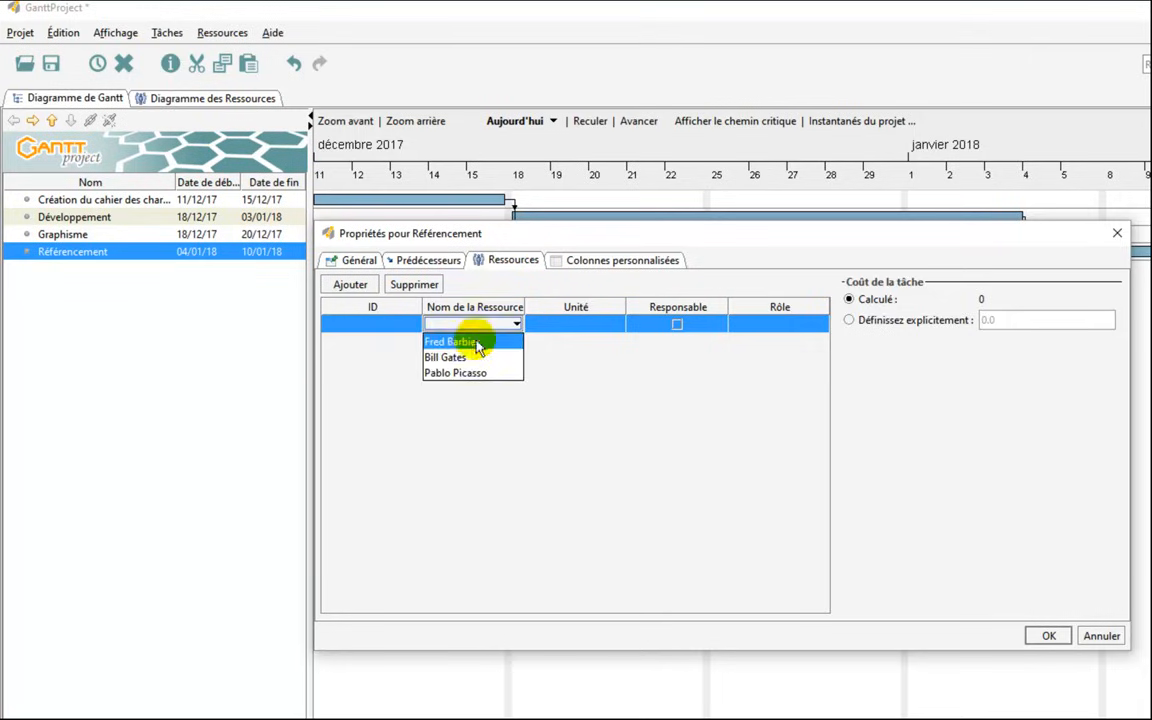
pyautogui.click(463, 358)
pyautogui.click(467, 344)
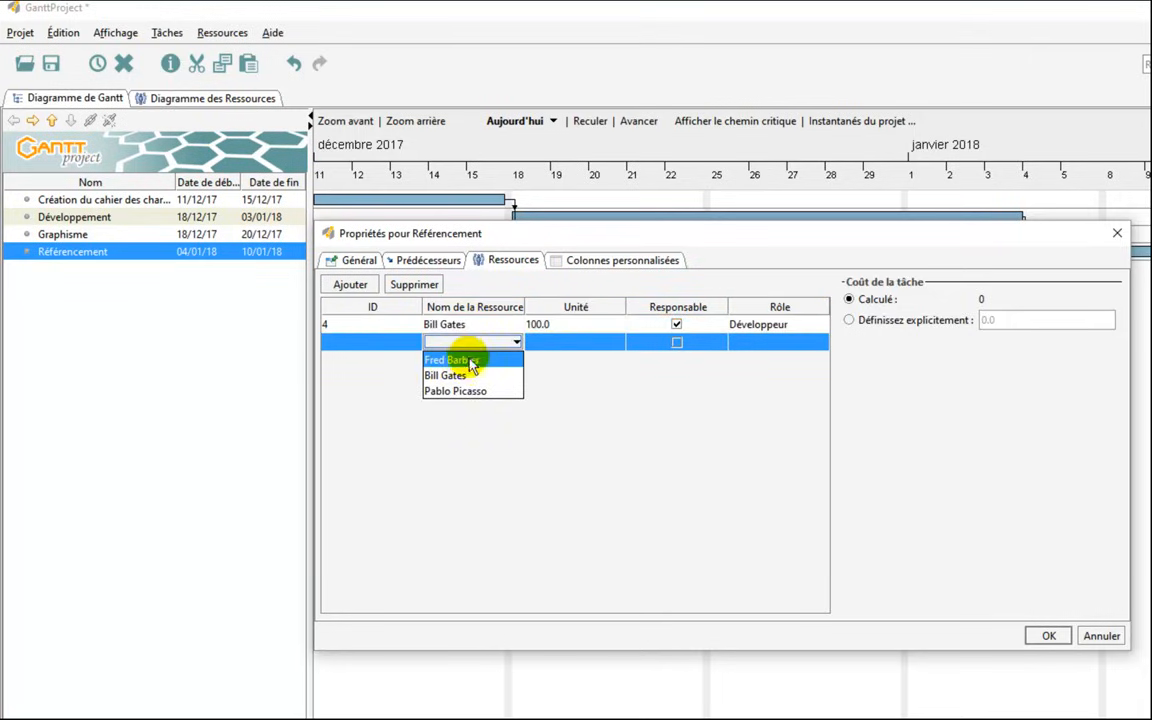
pyautogui.click(466, 358)
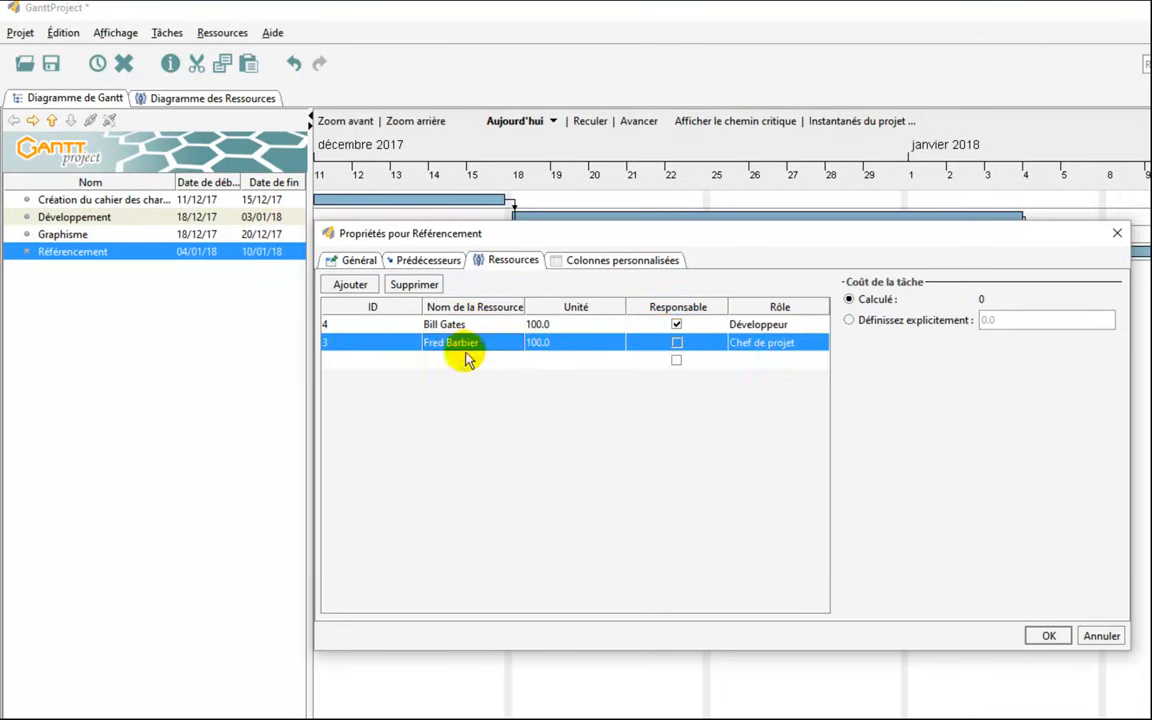
pyautogui.click(1045, 633)
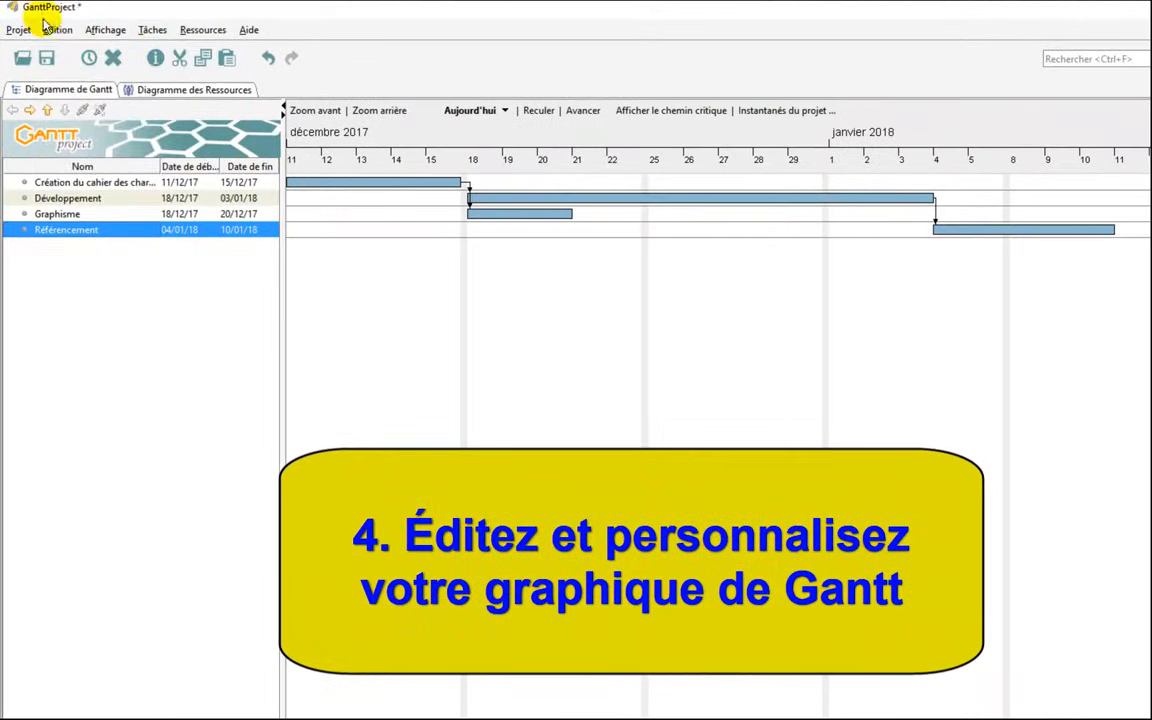
# - In the Gantt chart preferences, enable the red line for today and the display of the project start/end dates
pyautogui.click(60, 31)
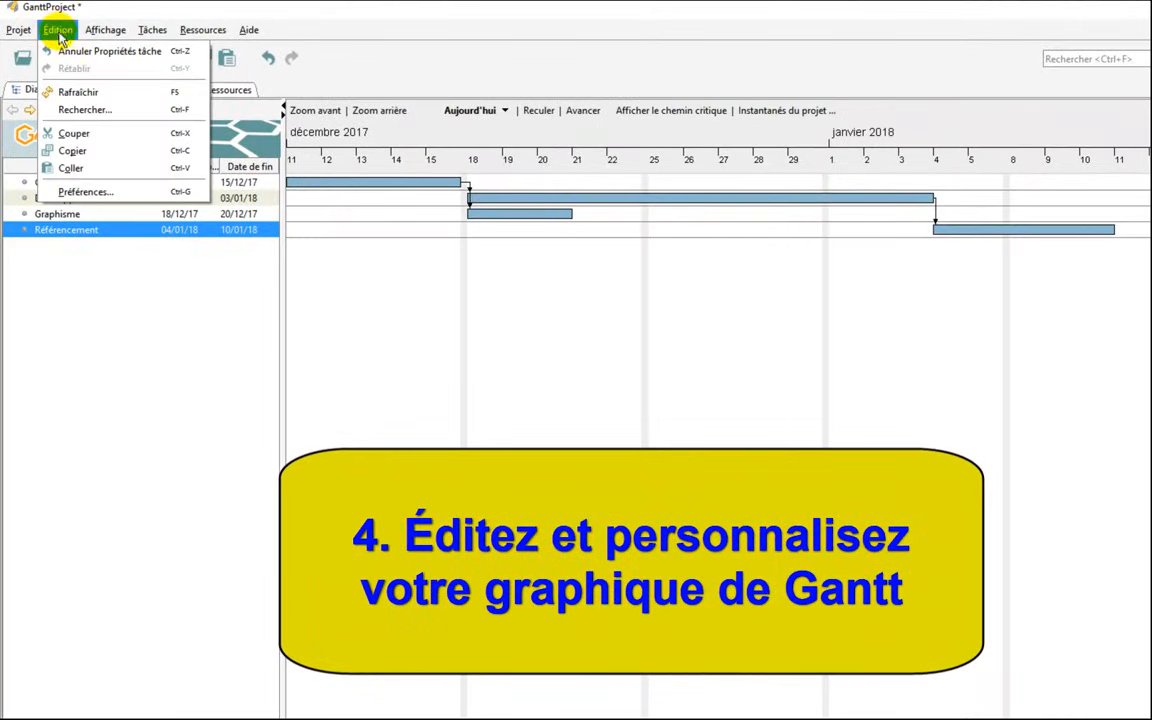
pyautogui.click(76, 193)
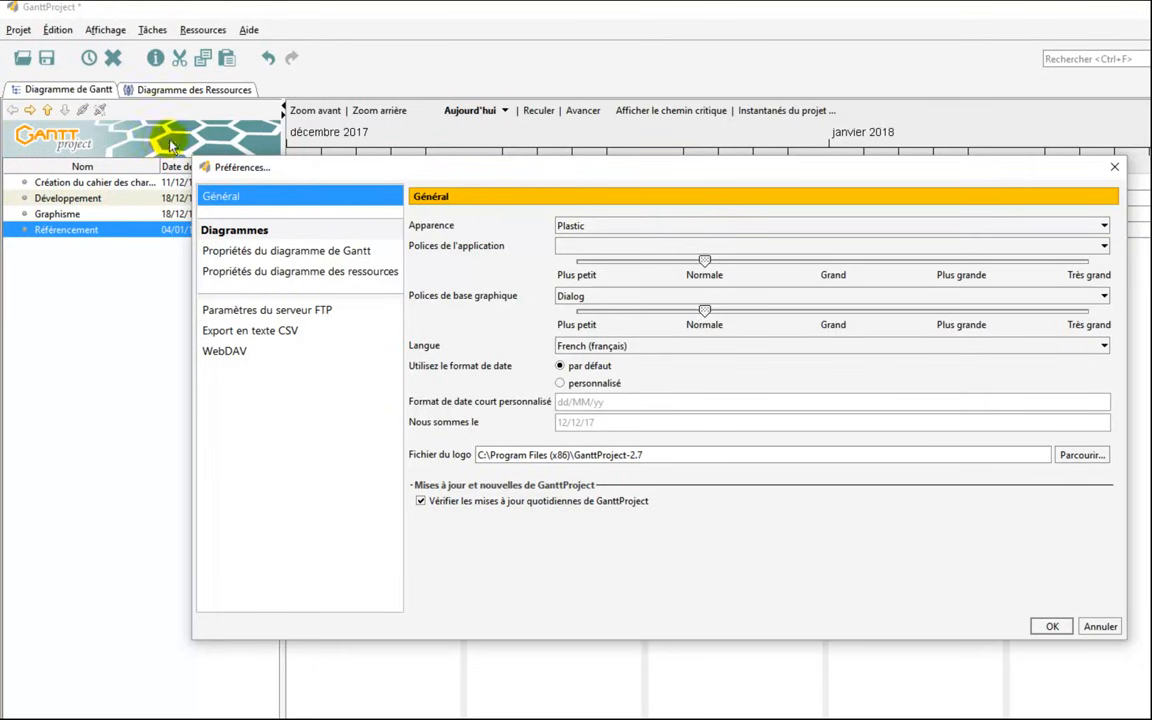
pyautogui.click(675, 455)
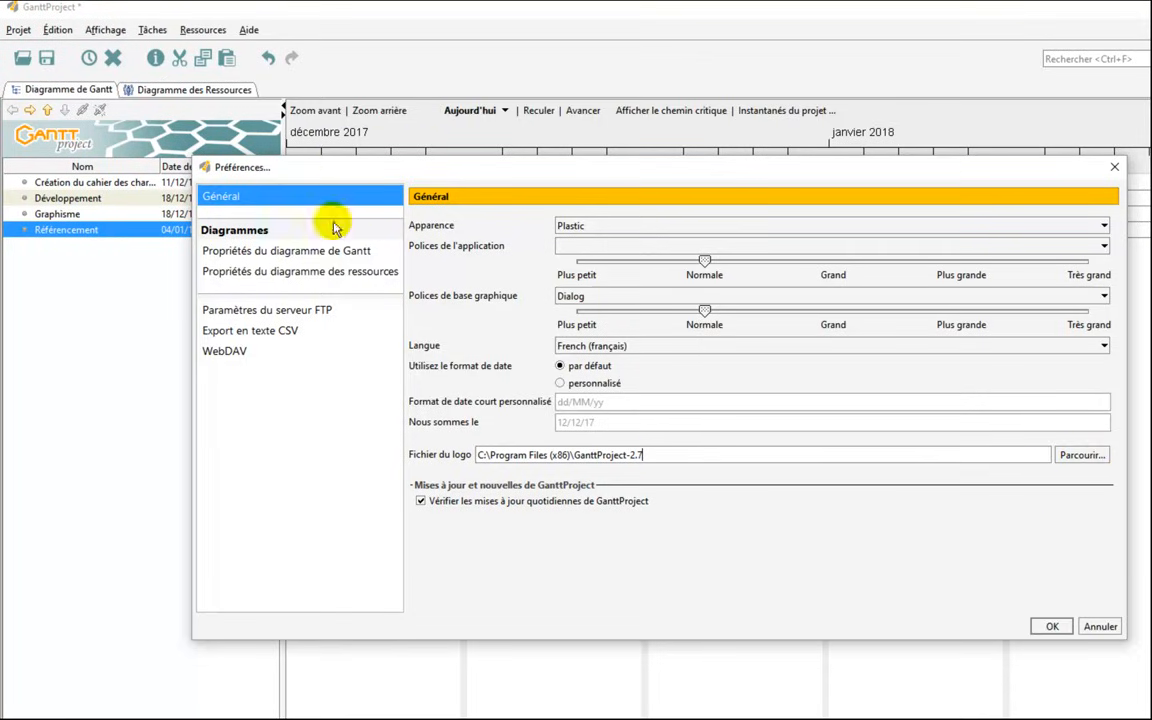
pyautogui.click(250, 255)
pyautogui.moveTo(470, 170); pyautogui.dragTo(461, 270)
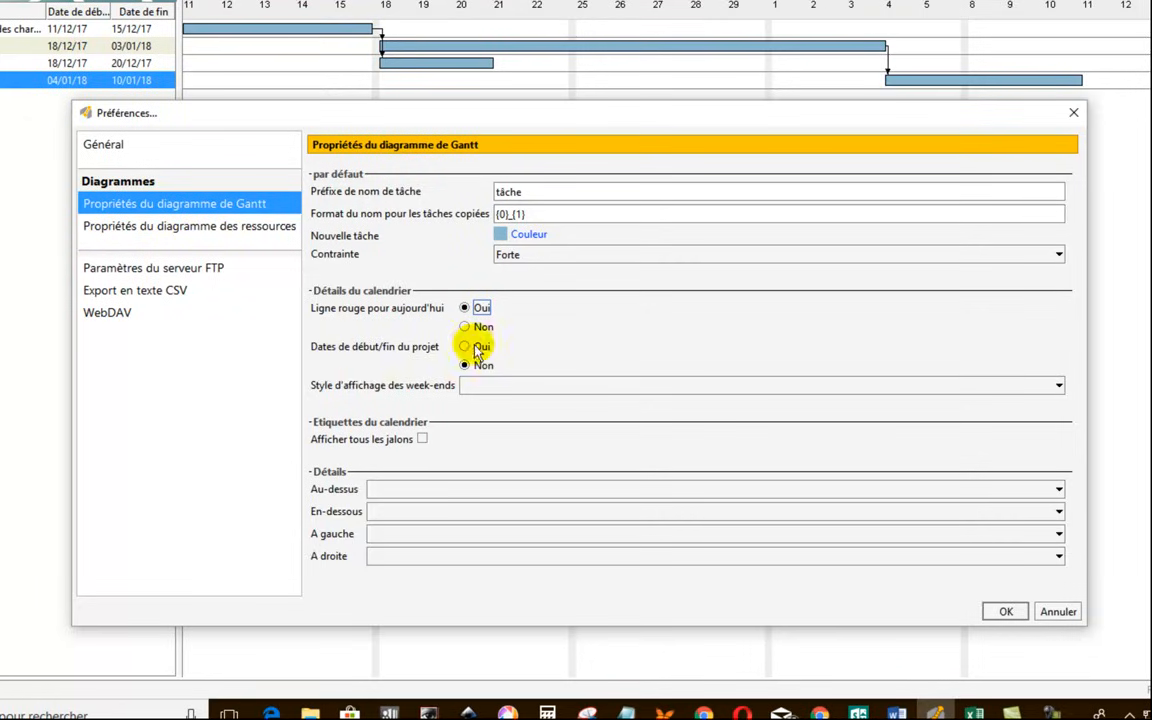
pyautogui.click(467, 349)
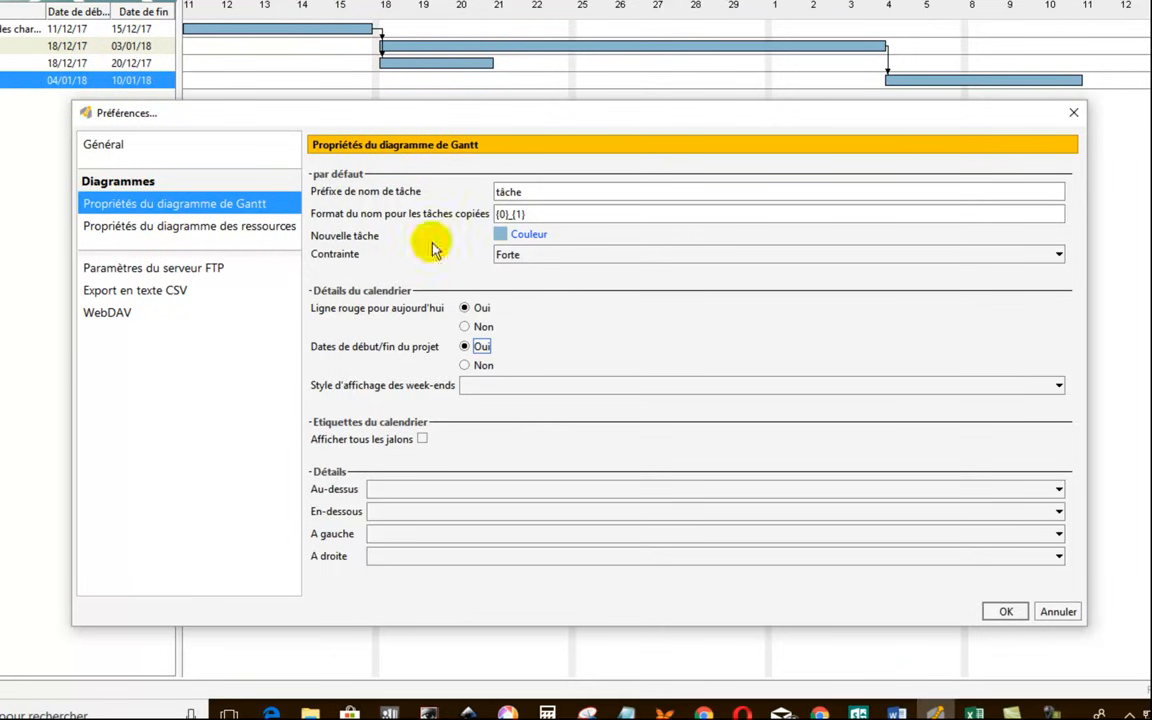
# - Label the task bars with "Nom de la tâche" above, "Ressources affectées" below and "Durée de la tâche" to the right, and accept the preferences
pyautogui.click(405, 490)
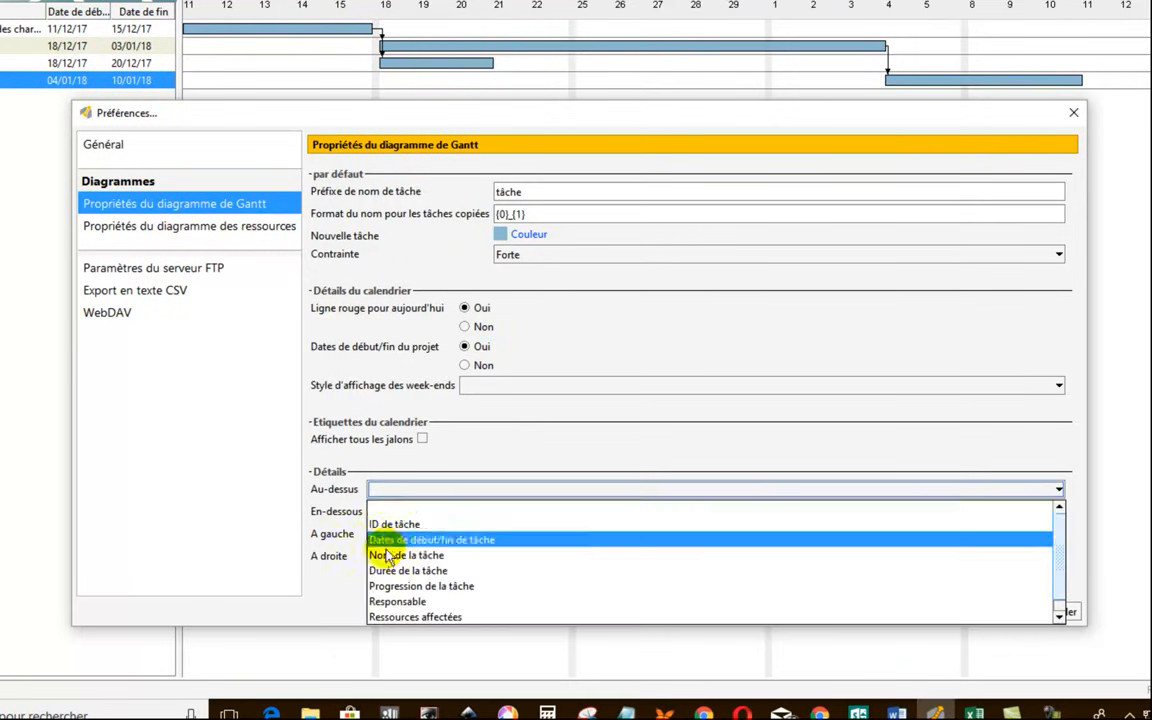
pyautogui.click(386, 558)
pyautogui.click(386, 512)
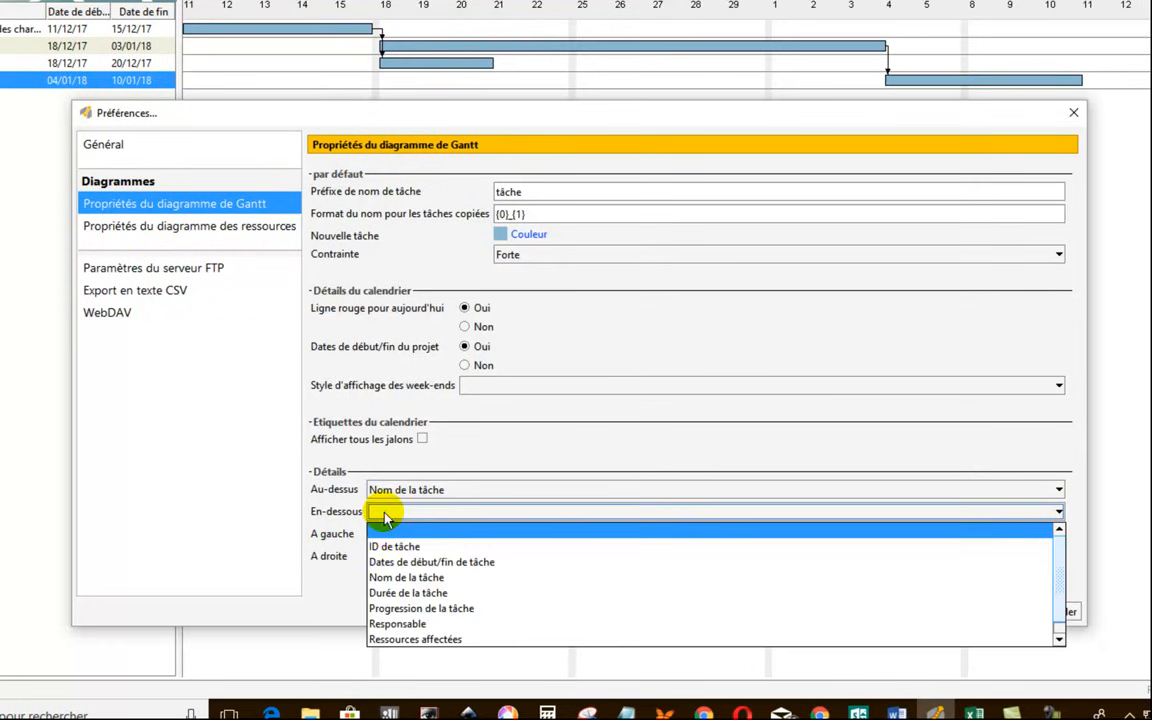
pyautogui.click(424, 640)
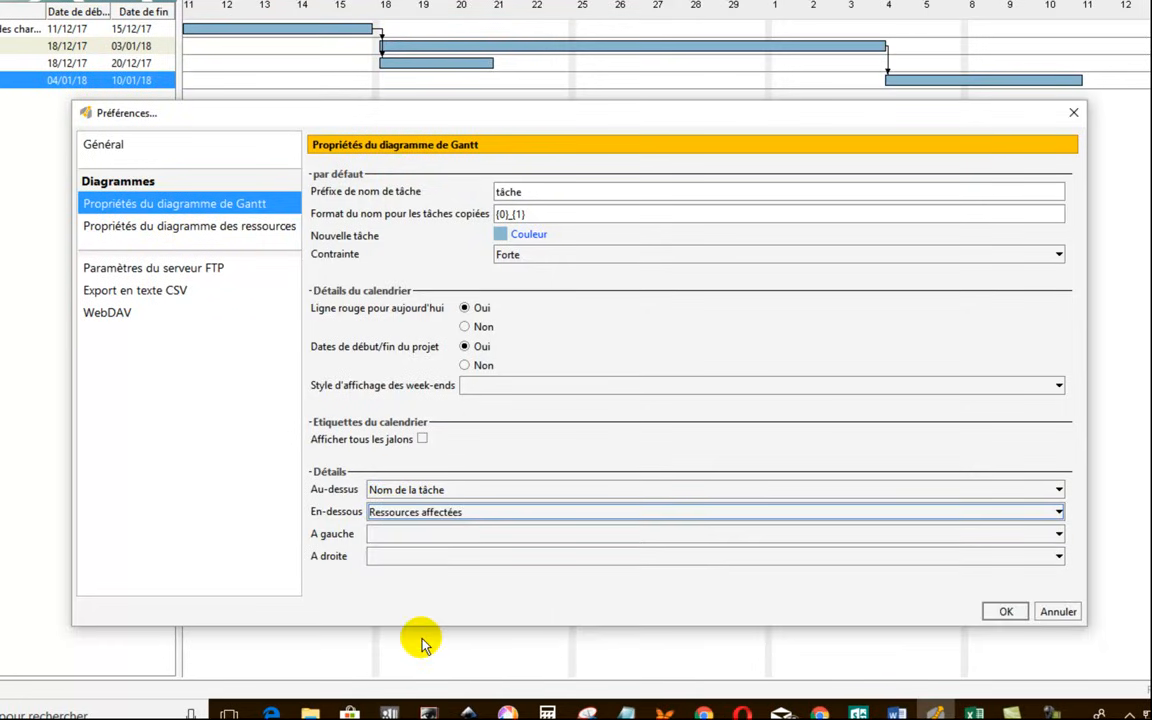
pyautogui.click(403, 557)
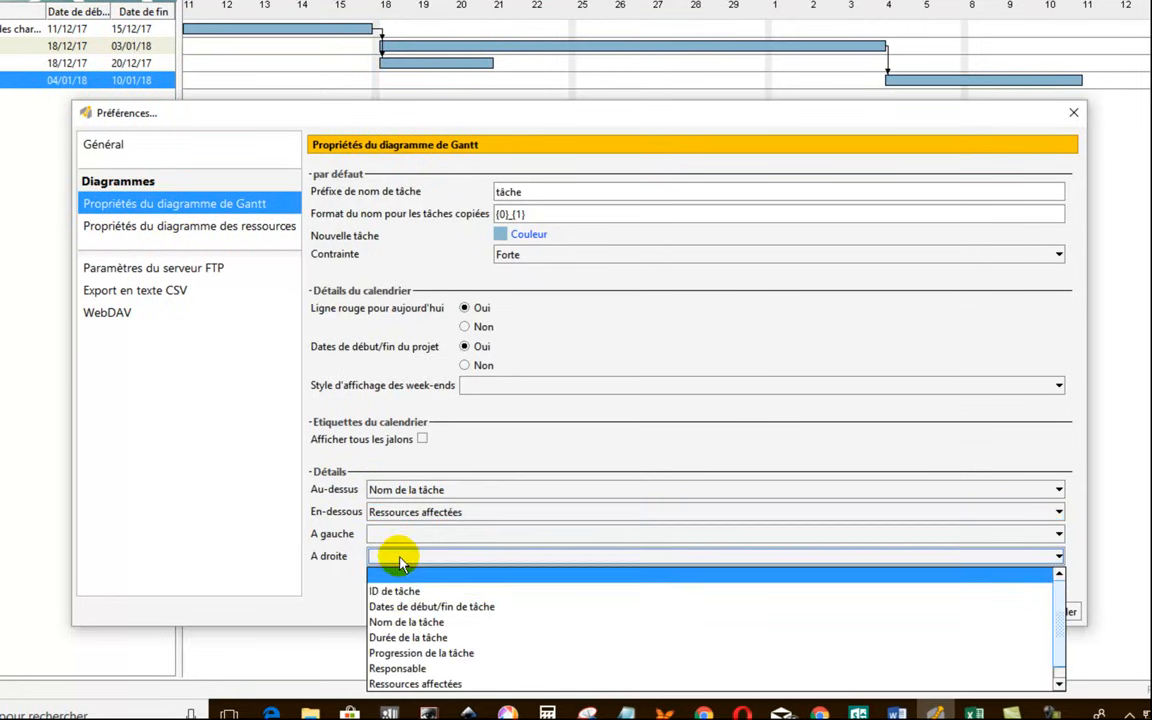
pyautogui.click(410, 640)
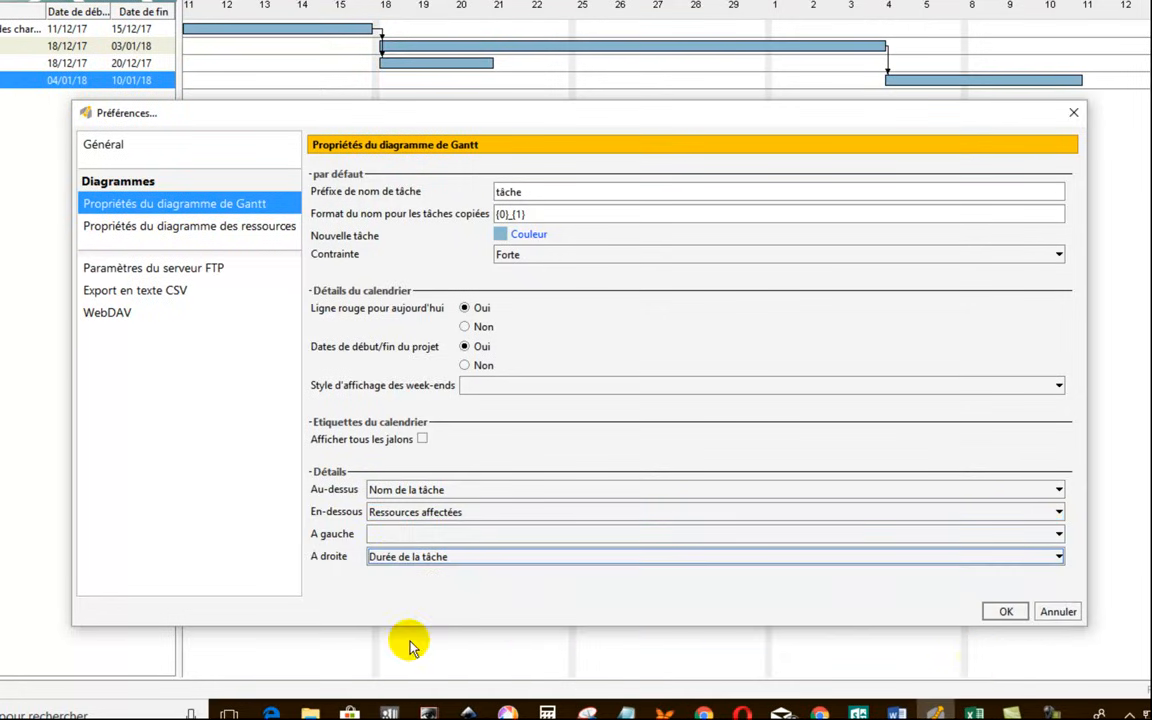
pyautogui.click(1006, 613)
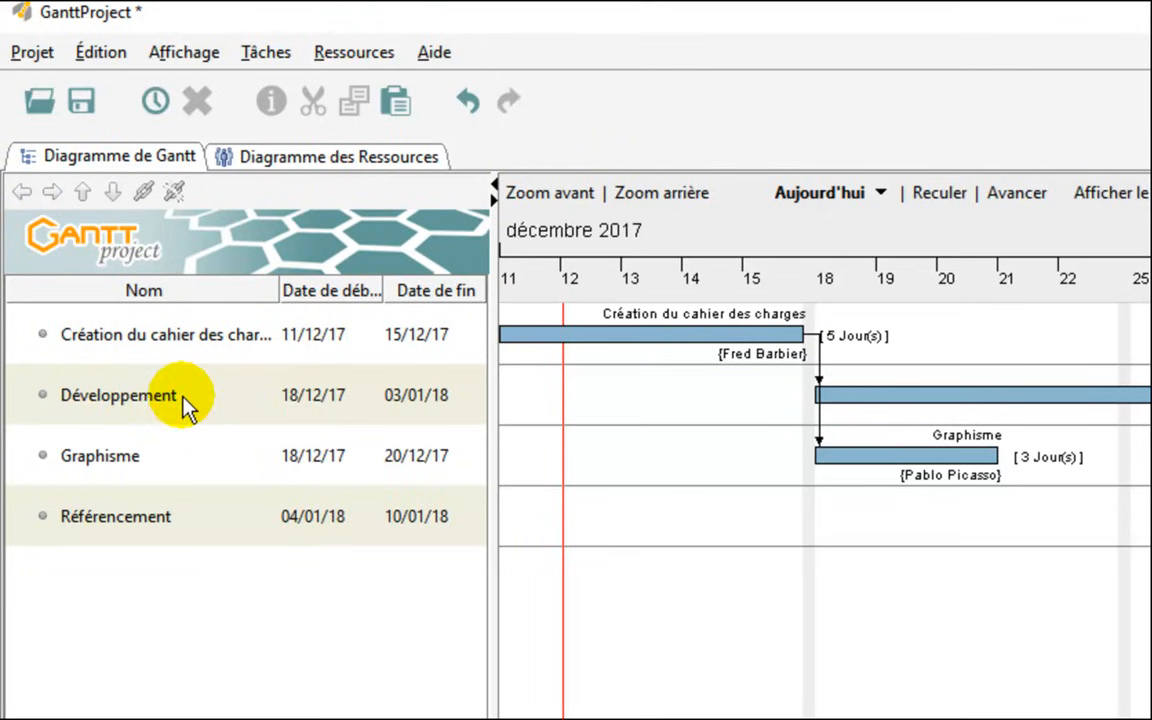
# - Create a task named "PHASE 1" and move it above "Création du cahier des charges"
pyautogui.click(108, 336)
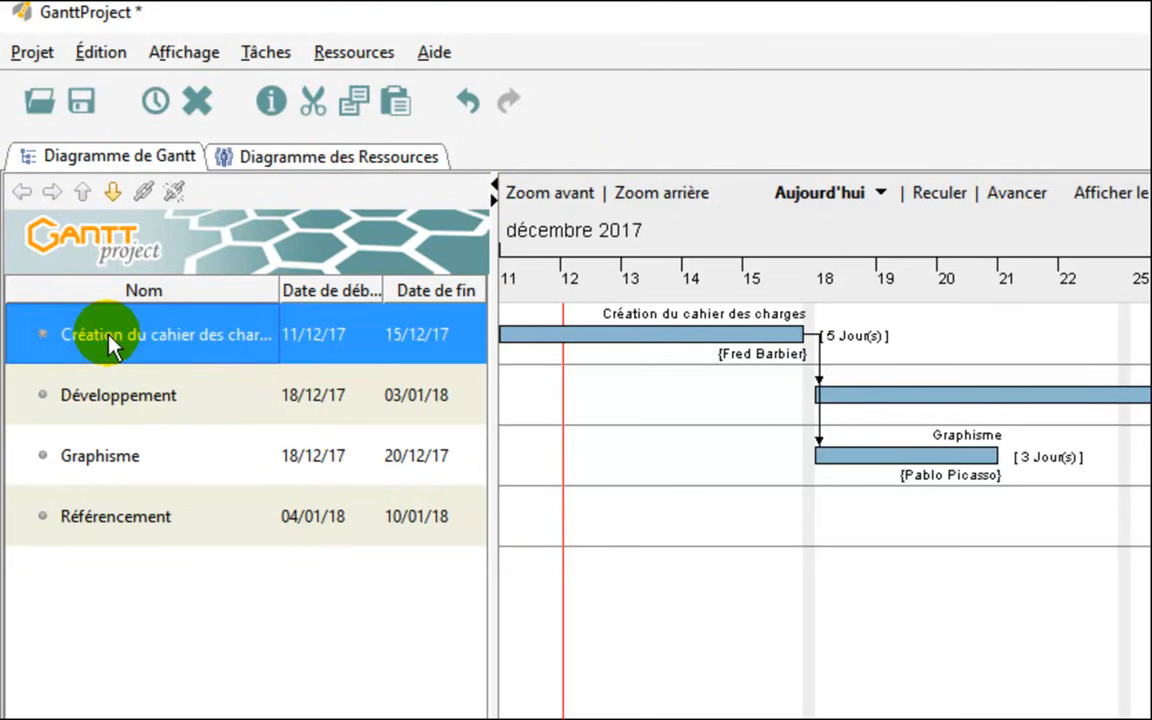
pyautogui.hotkey('ctrl', 't')
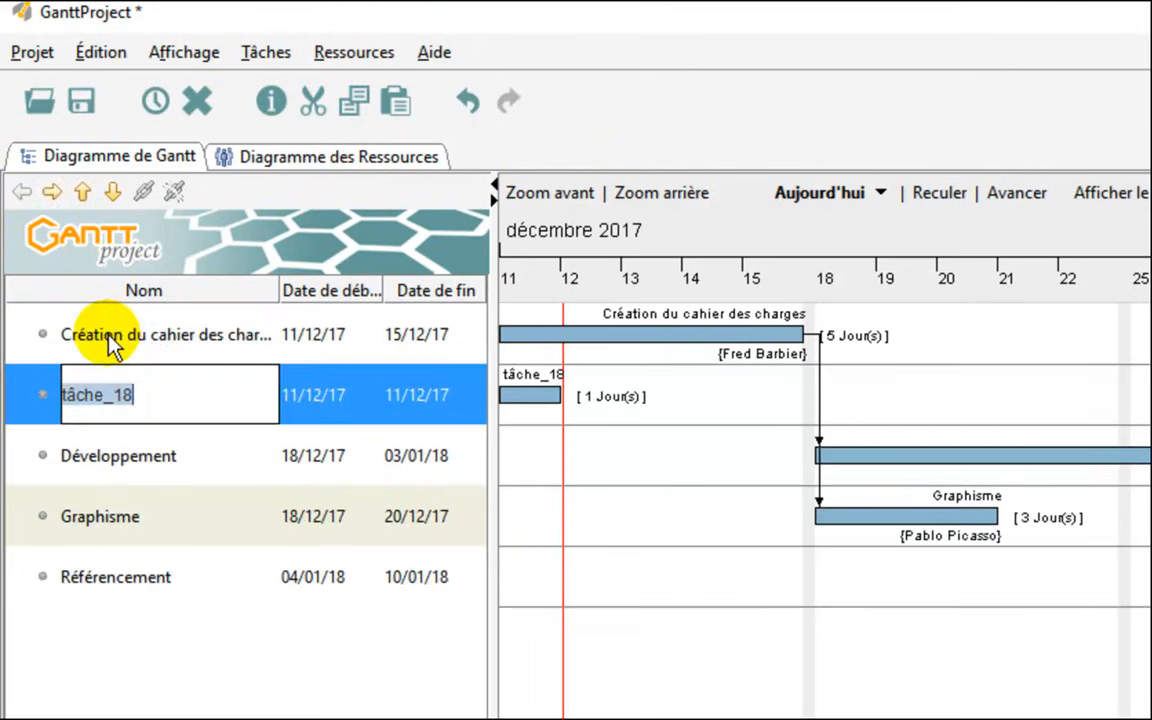
pyautogui.write('PHASE 1')
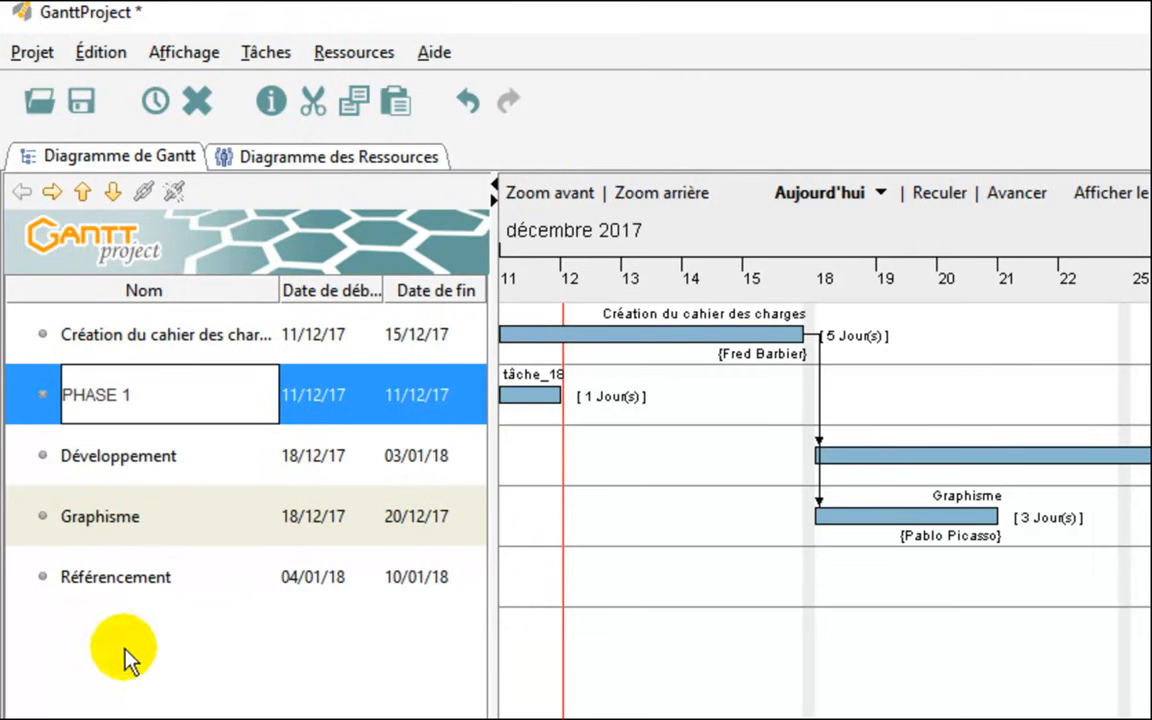
pyautogui.click(84, 407)
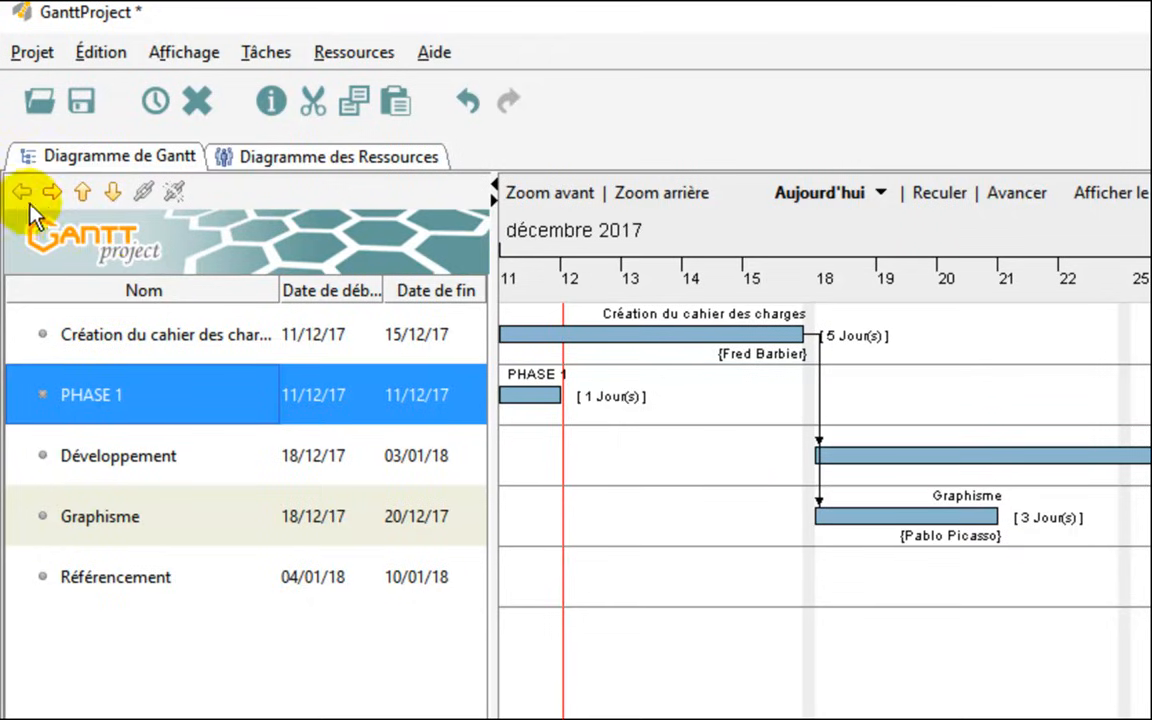
pyautogui.click(82, 192)
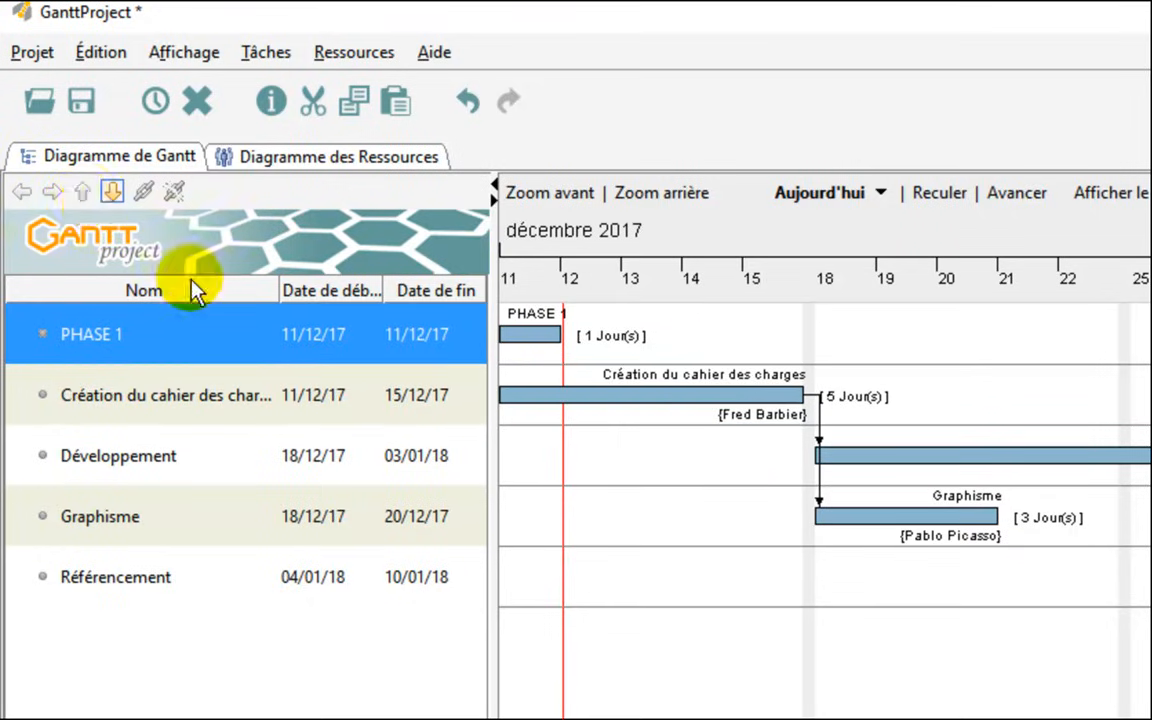
# - Indent the tasks from "Création du cahier des charges" to "Graphisme" so they become subtasks of "PHASE 1"
pyautogui.click(145, 410)
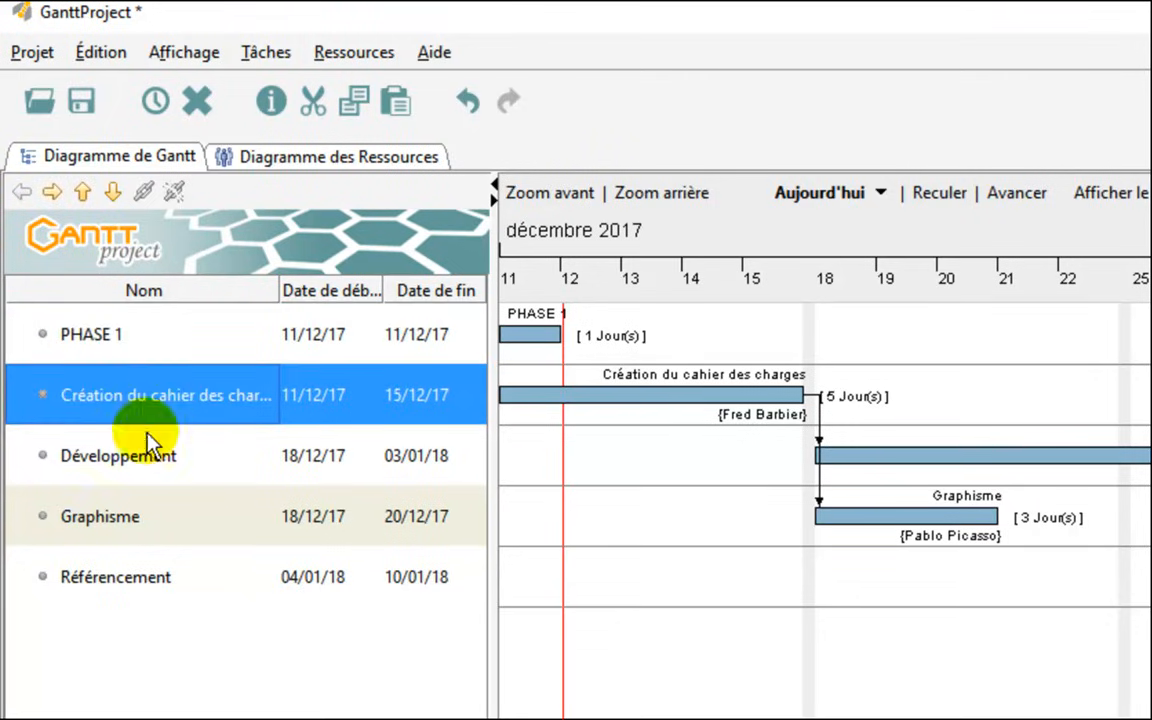
pyautogui.keyDown('shift'); pyautogui.click(140, 522); pyautogui.keyUp('shift')
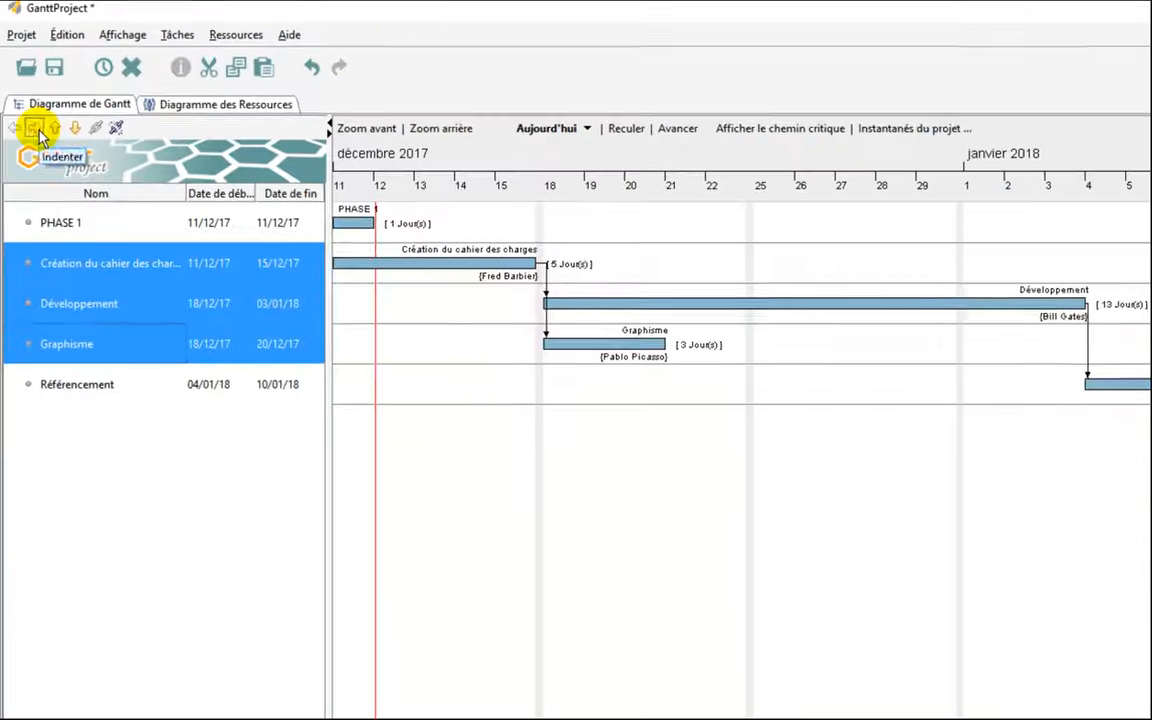
pyautogui.click(52, 191)
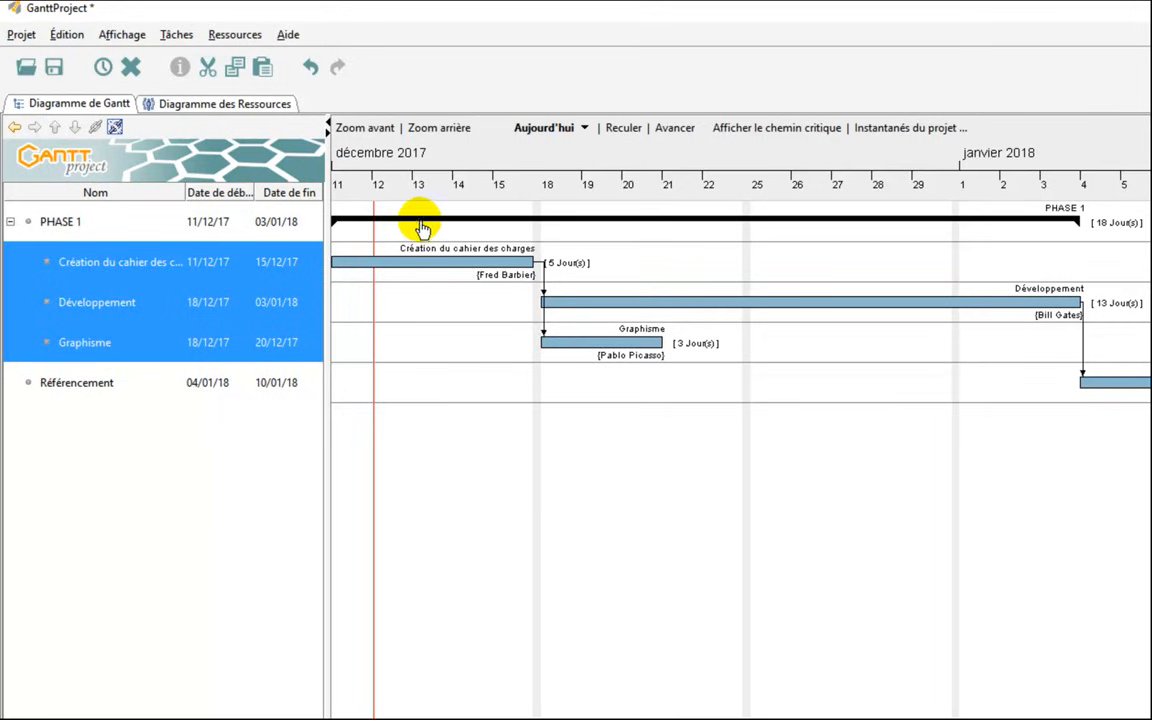
# - Add a task named "PHASE 2" above "Référencement" and make "Référencement" its subtask
pyautogui.click(77, 388)
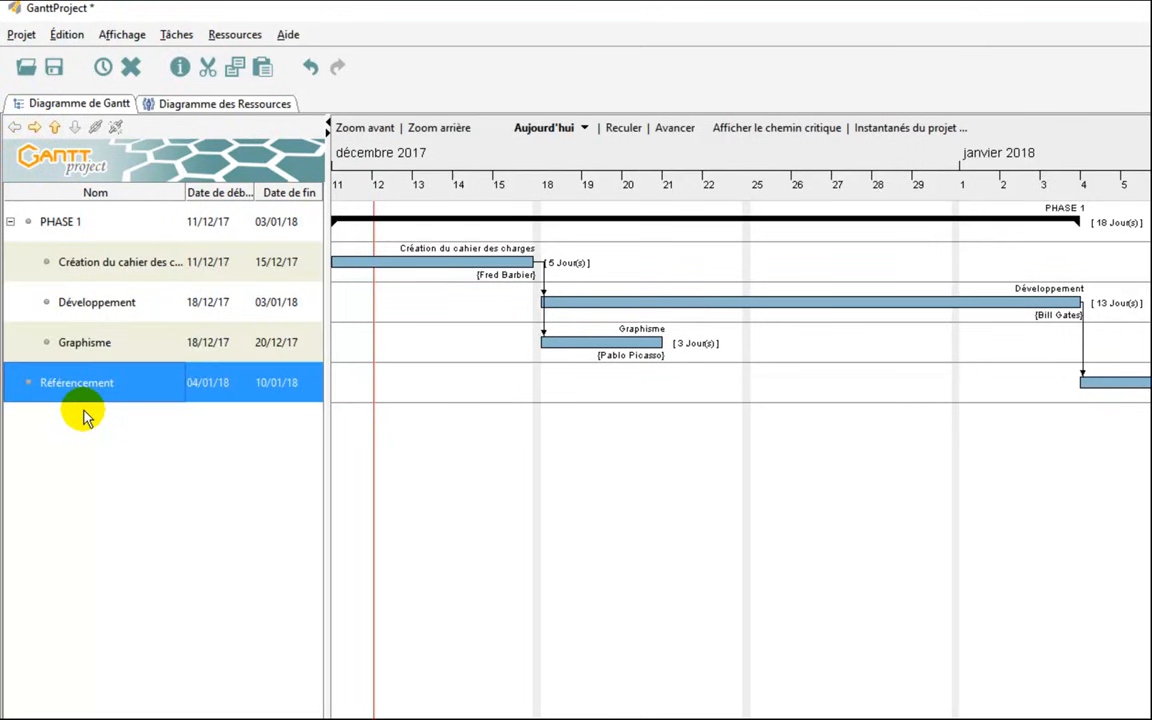
pyautogui.hotkey('ctrl', 't')
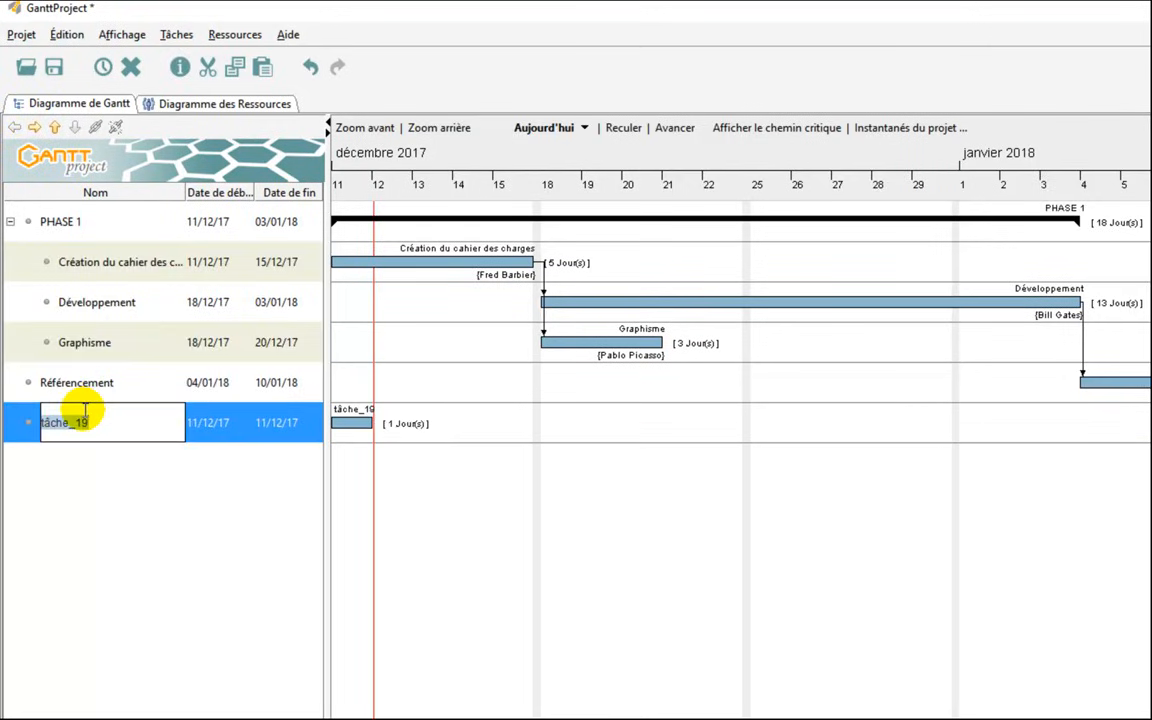
pyautogui.write('pHASE 2')
pyautogui.press('Return')
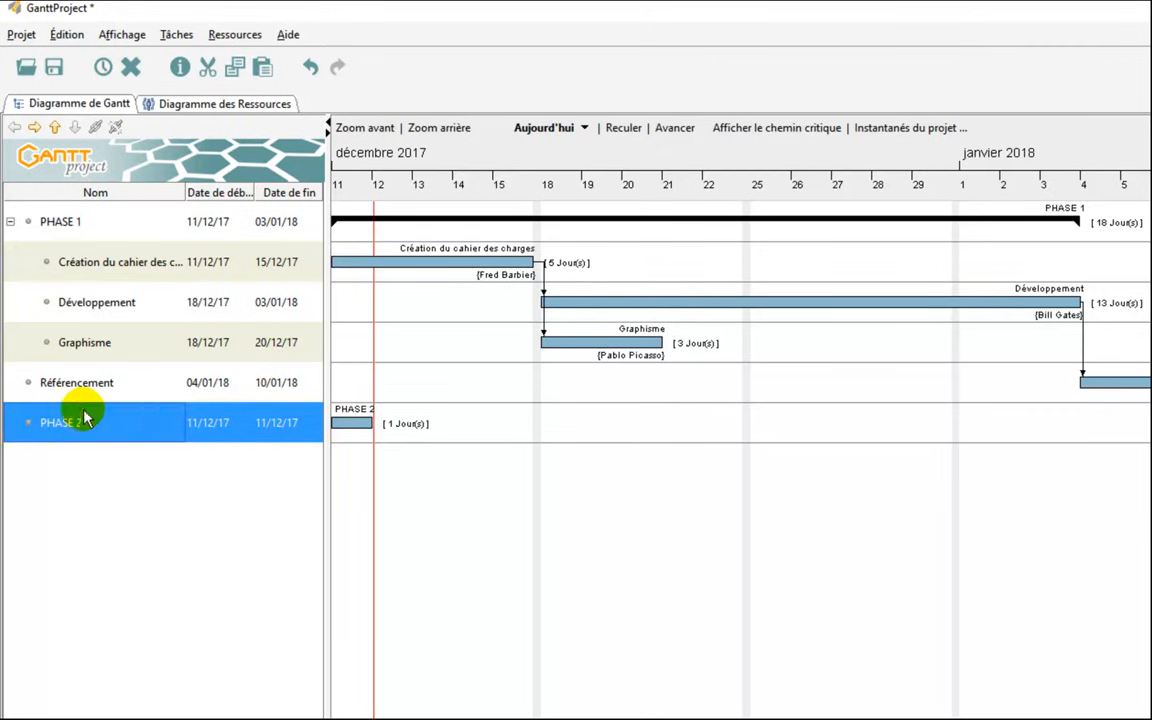
pyautogui.click(55, 127)
pyautogui.click(80, 426)
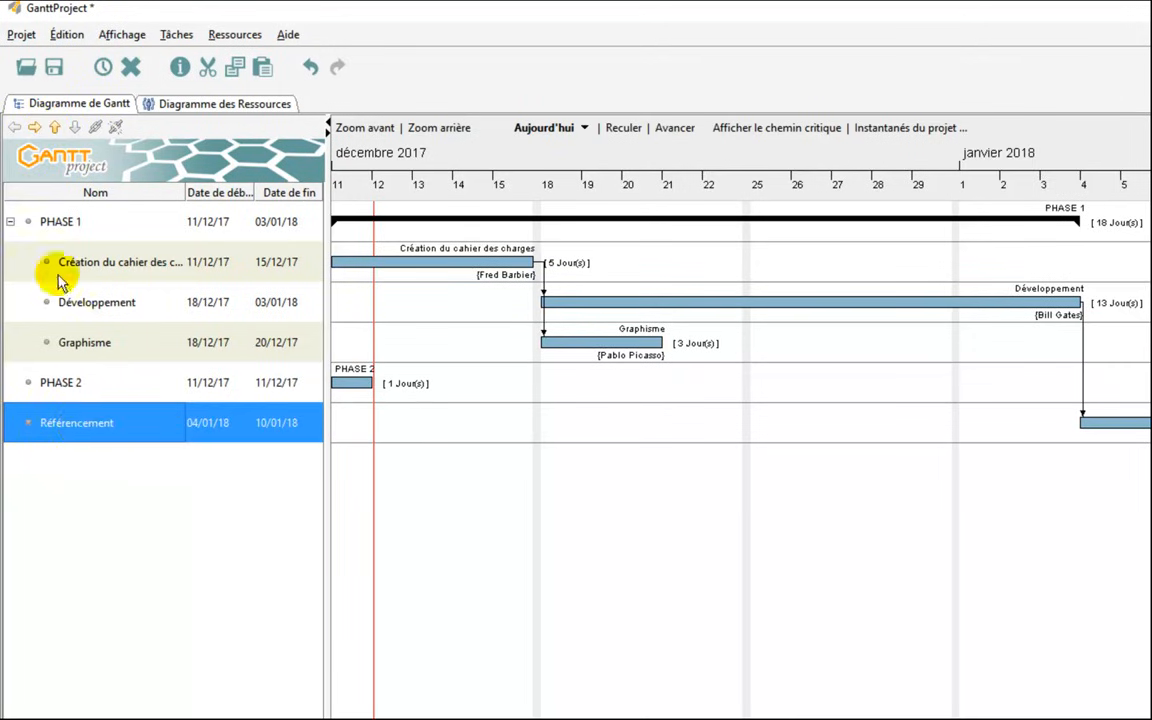
pyautogui.click(35, 127)
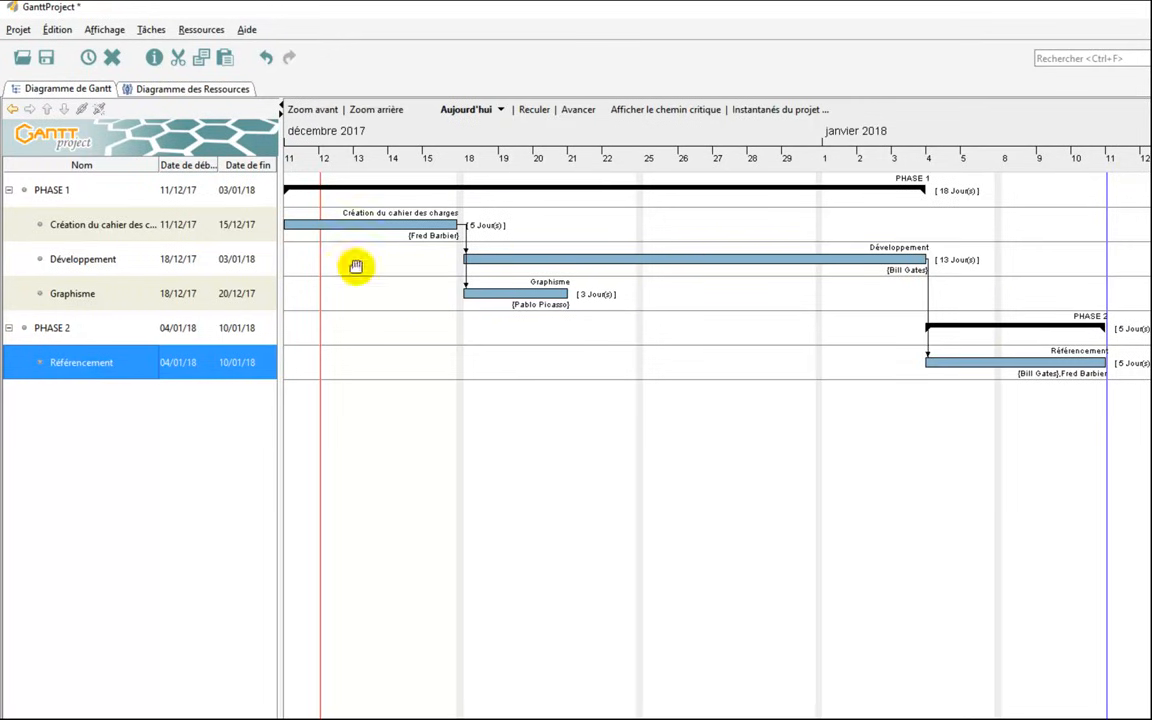
# - Change the colour of the "Graphisme" task bar to red and accept its properties
pyautogui.moveTo(332, 246); pyautogui.dragTo(355, 253)
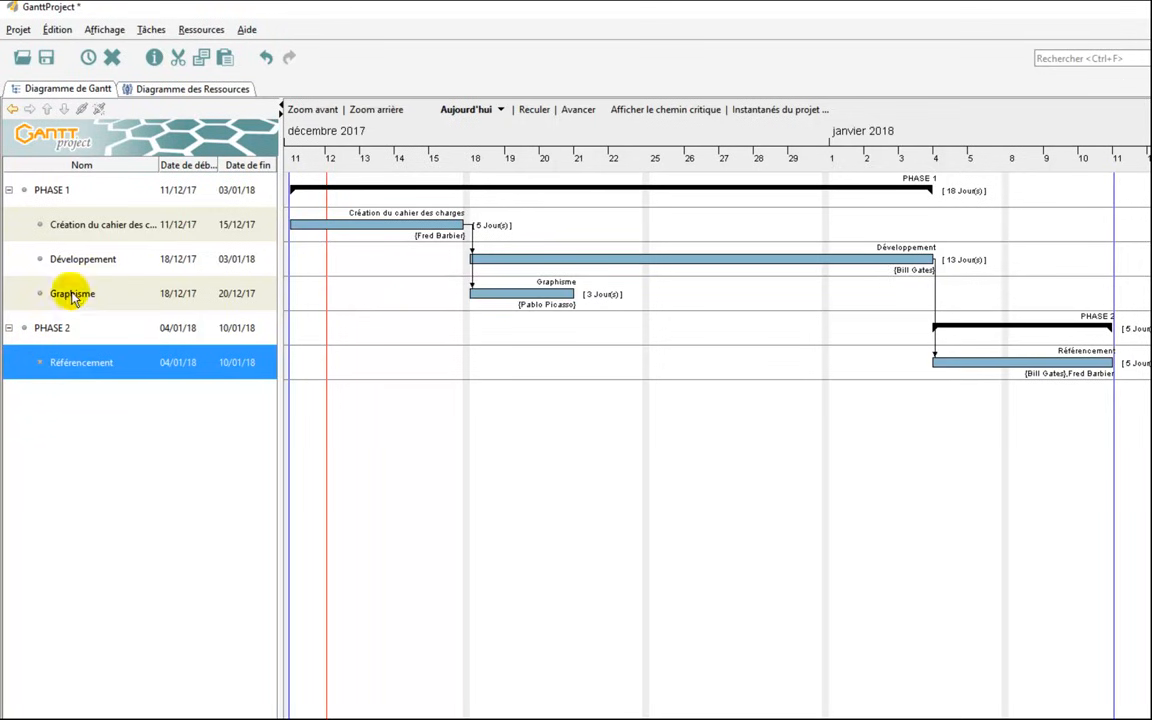
pyautogui.doubleClick(24, 297)
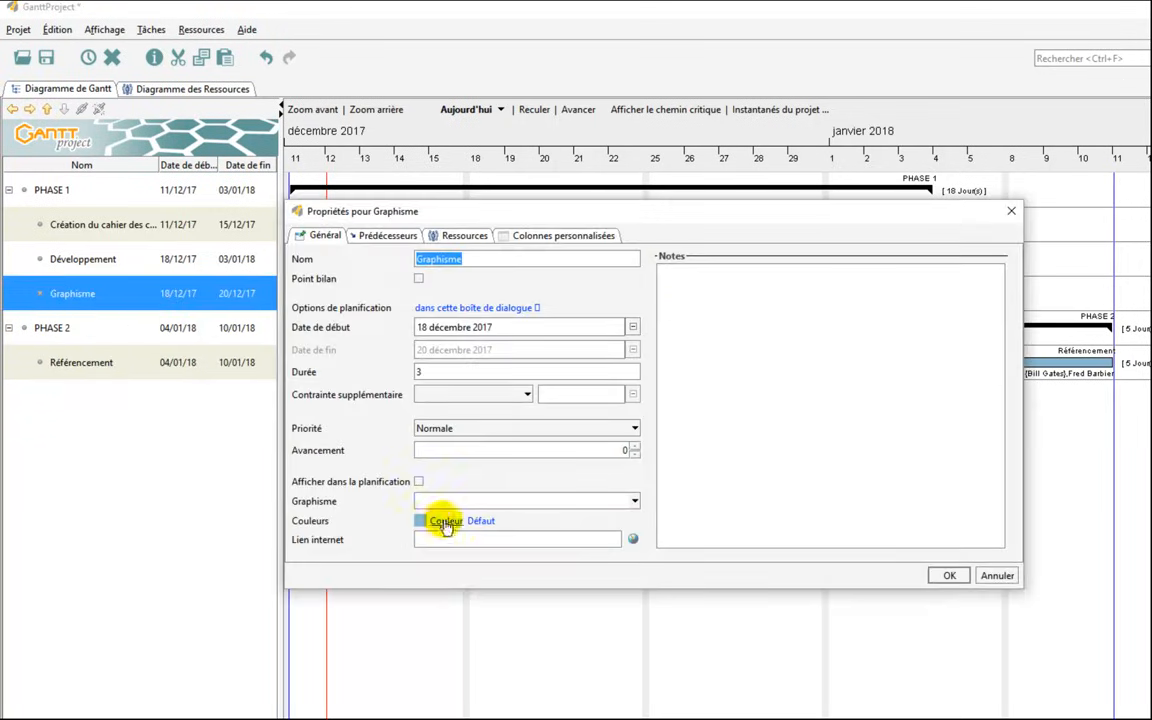
pyautogui.click(422, 523)
pyautogui.click(626, 370)
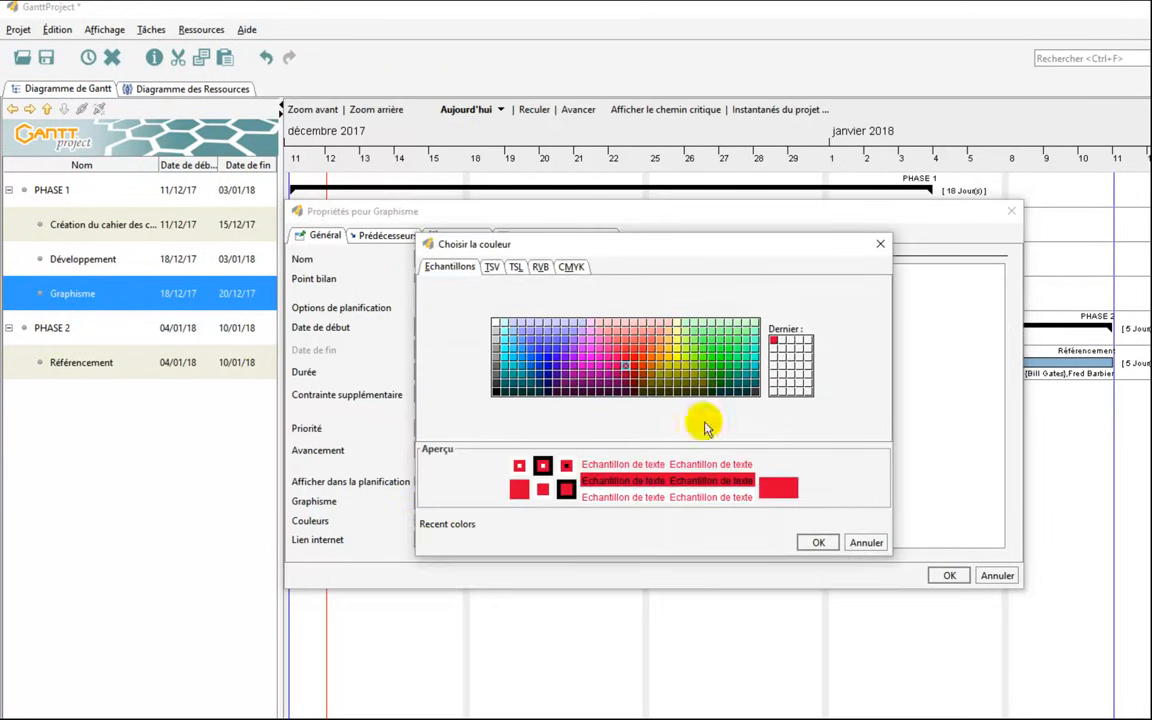
pyautogui.click(819, 543)
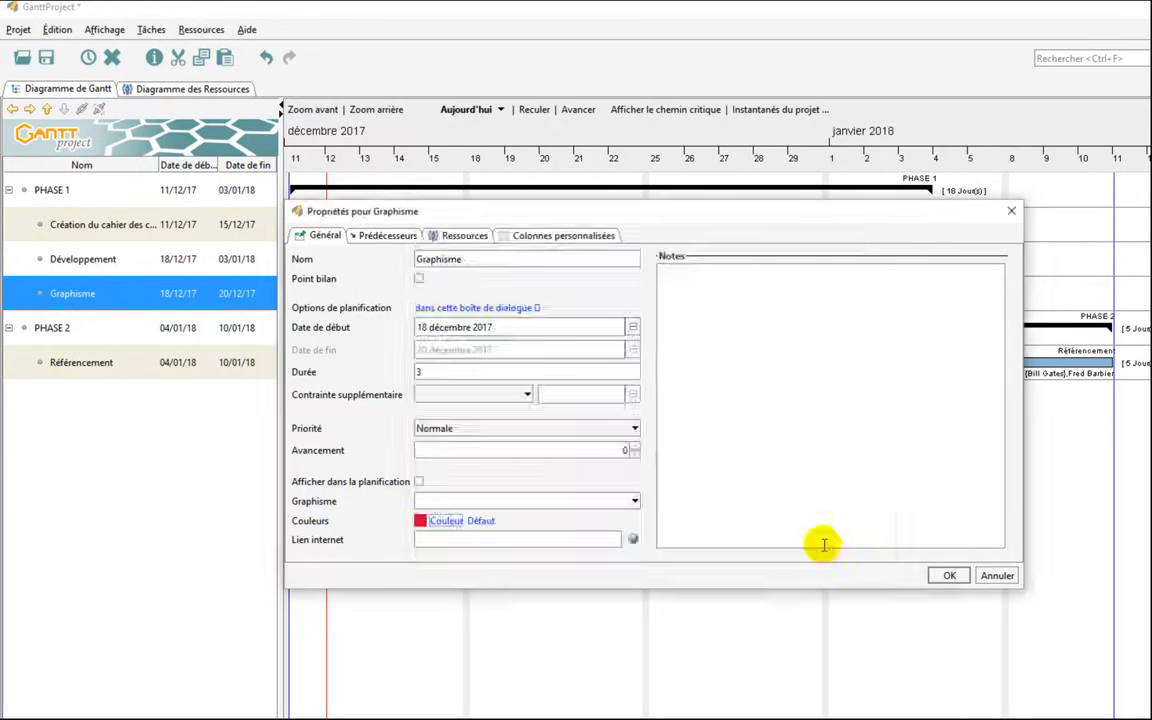
pyautogui.click(949, 575)
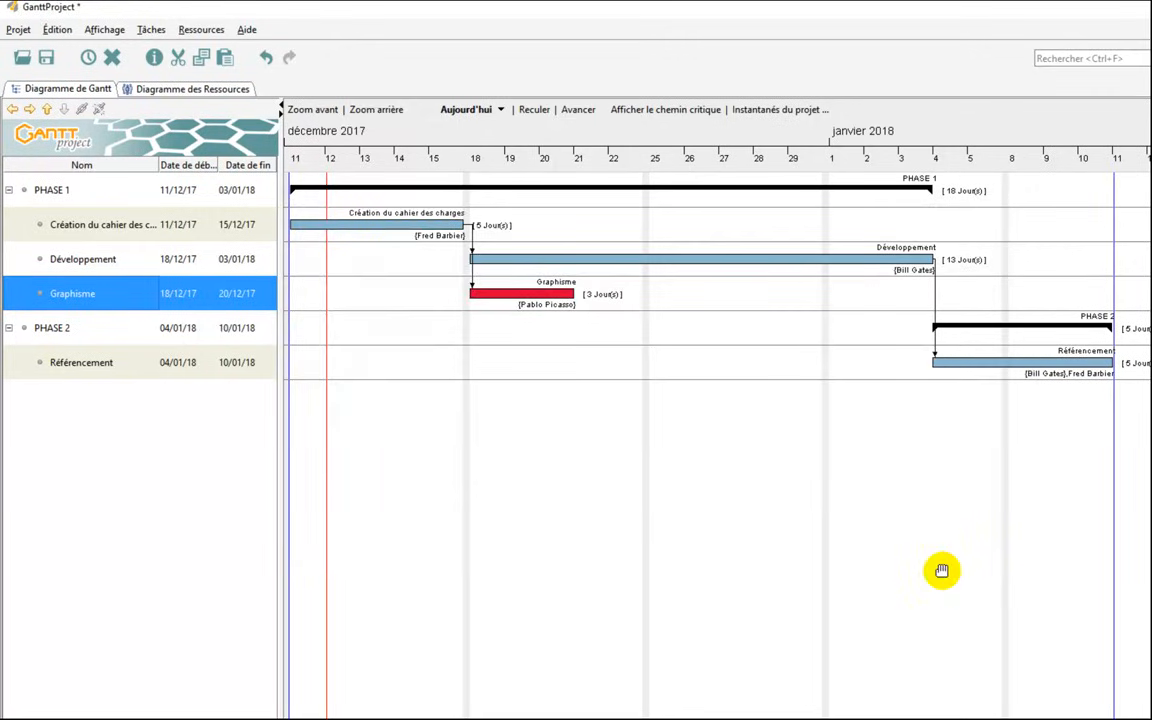
# - Add the note "A propos de ..." to the "Développement" task and accept its properties
pyautogui.click(60, 230)
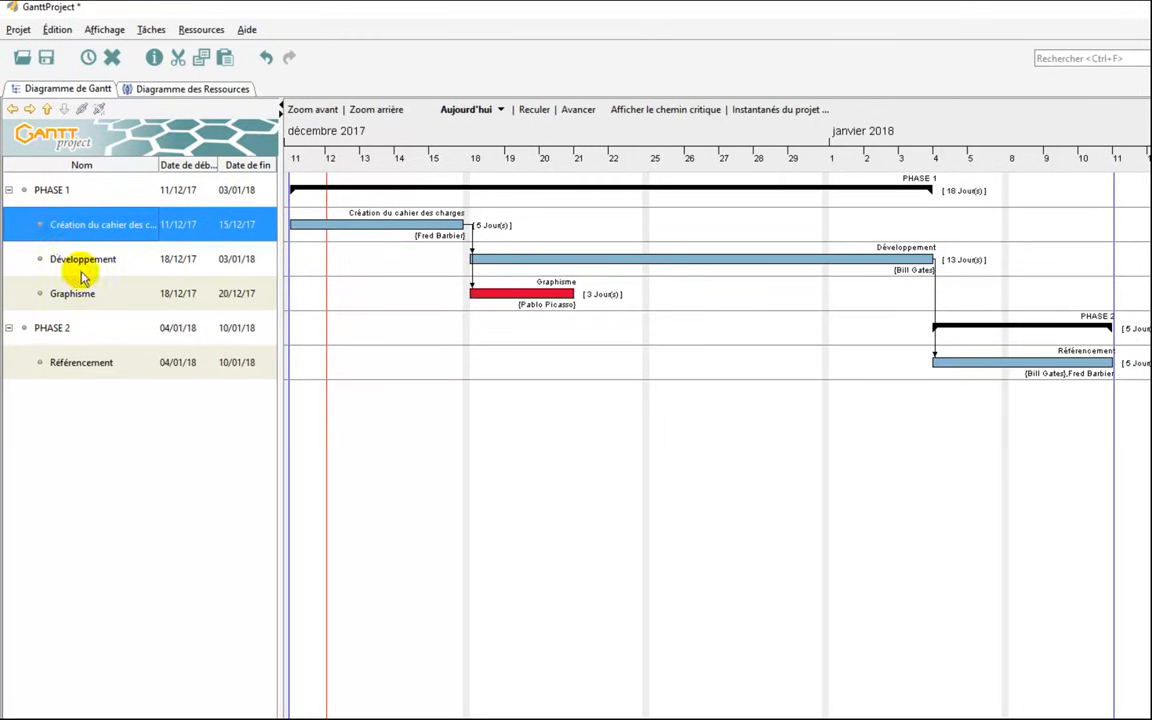
pyautogui.doubleClick(22, 258)
pyautogui.click(785, 292)
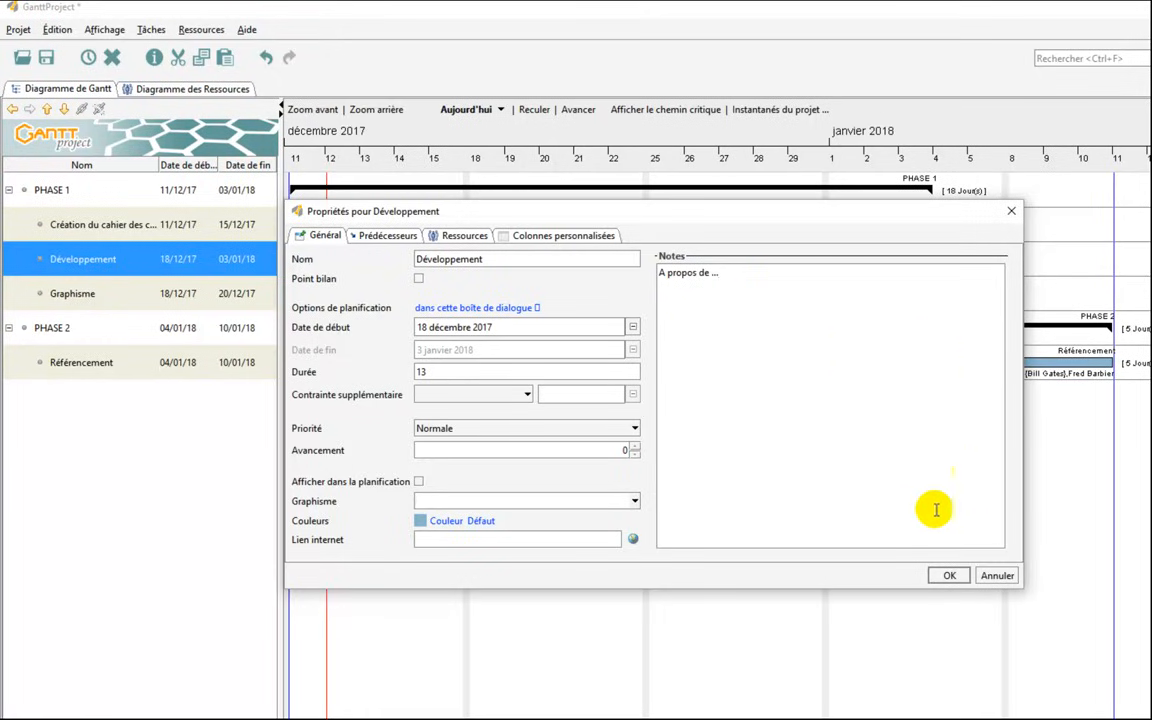
pyautogui.click(946, 575)
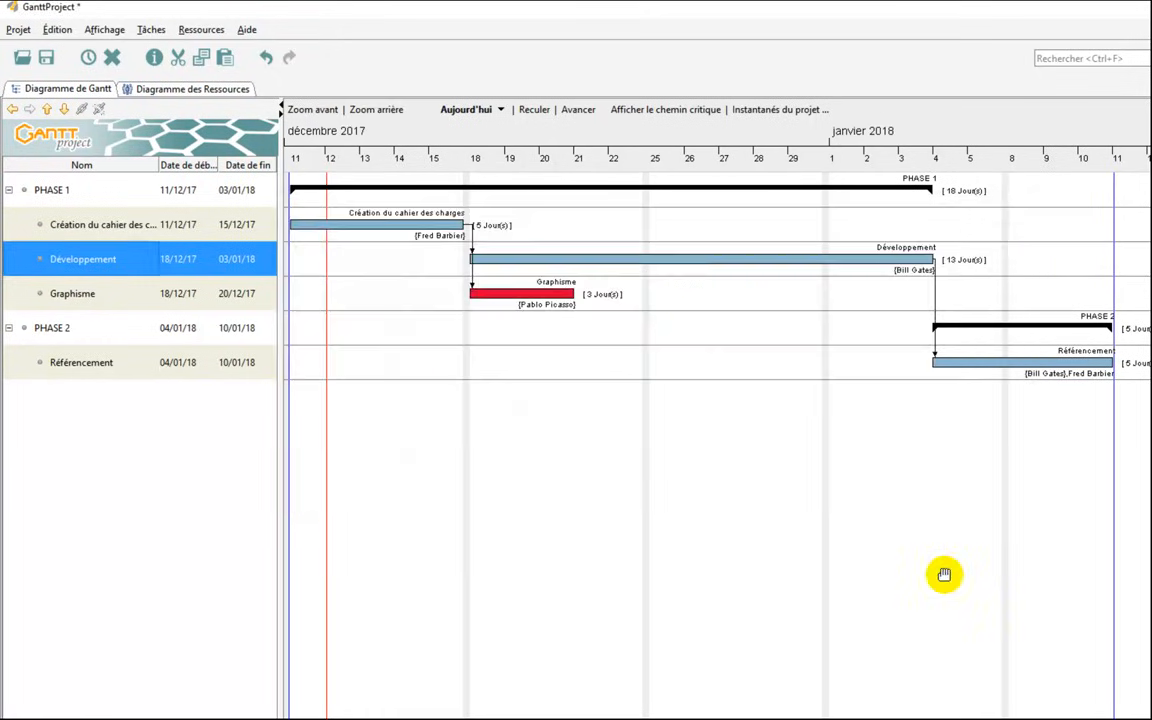